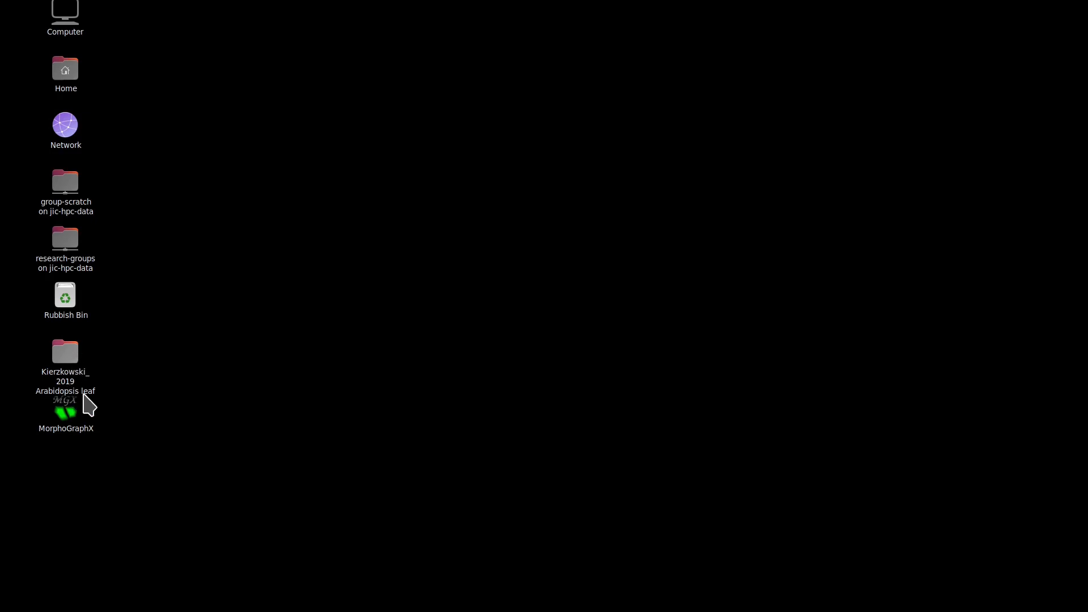
- Open T4.mgxm in MorphoGraphX from the meshes folder of the WT-Col-Add2 Arabidopsis leaf dataset
double_click(65, 363)
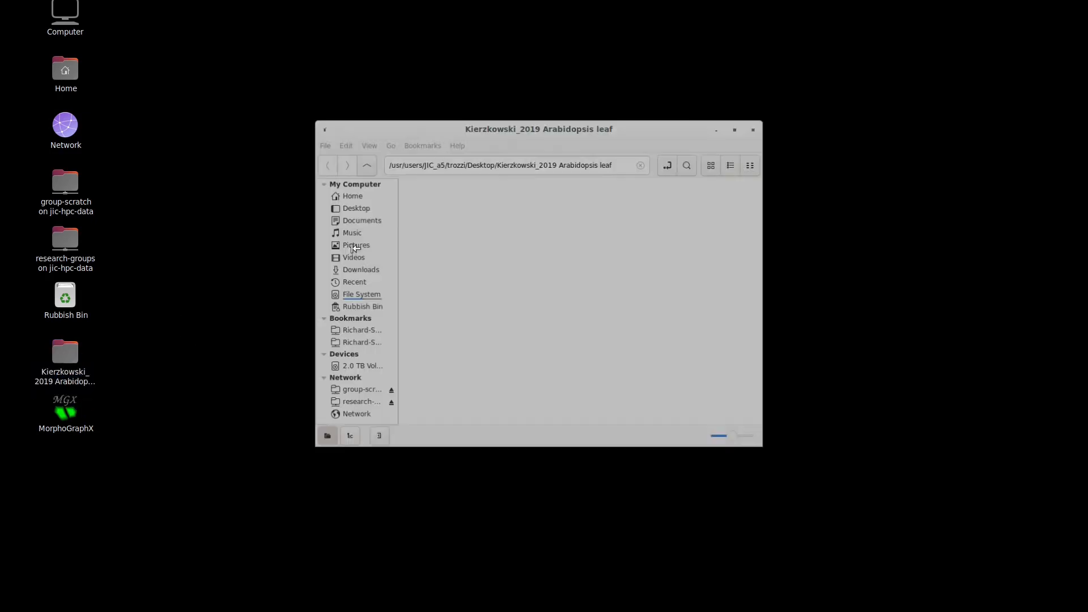
double_click(436, 199)
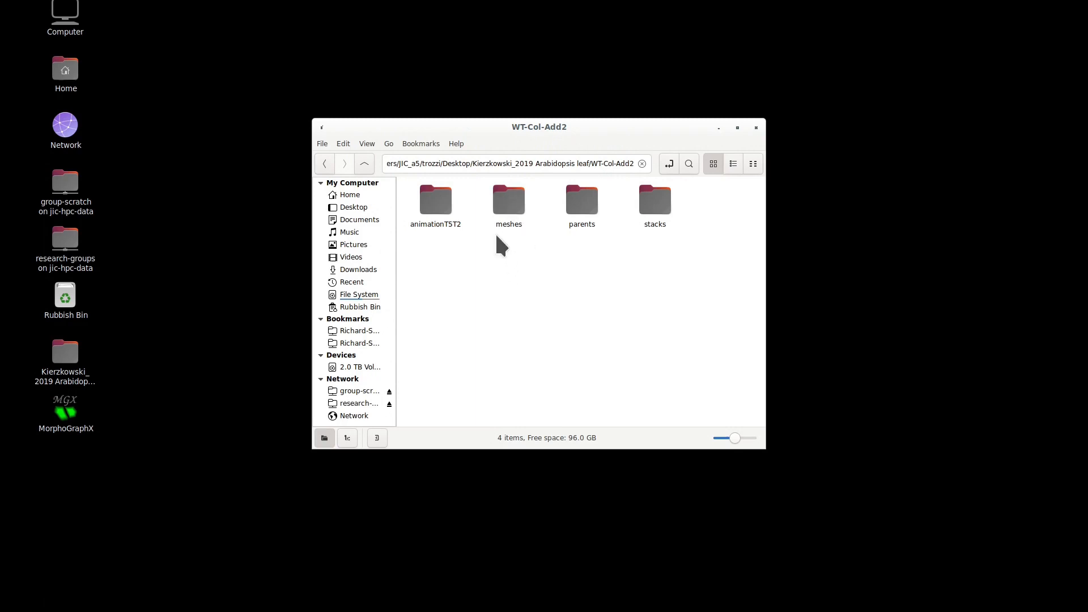
double_click(508, 204)
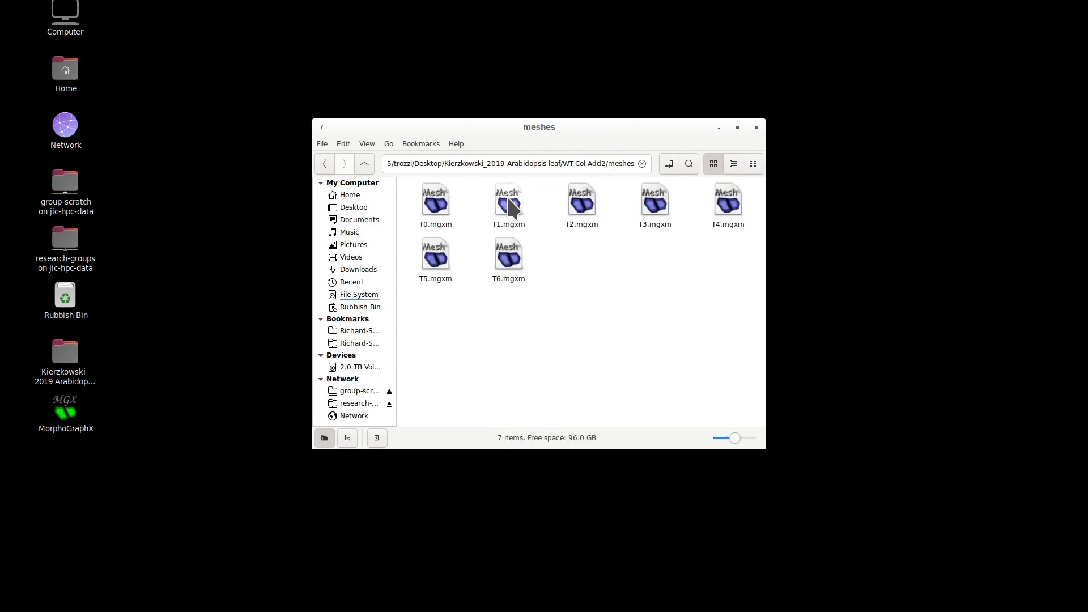
double_click(729, 202)
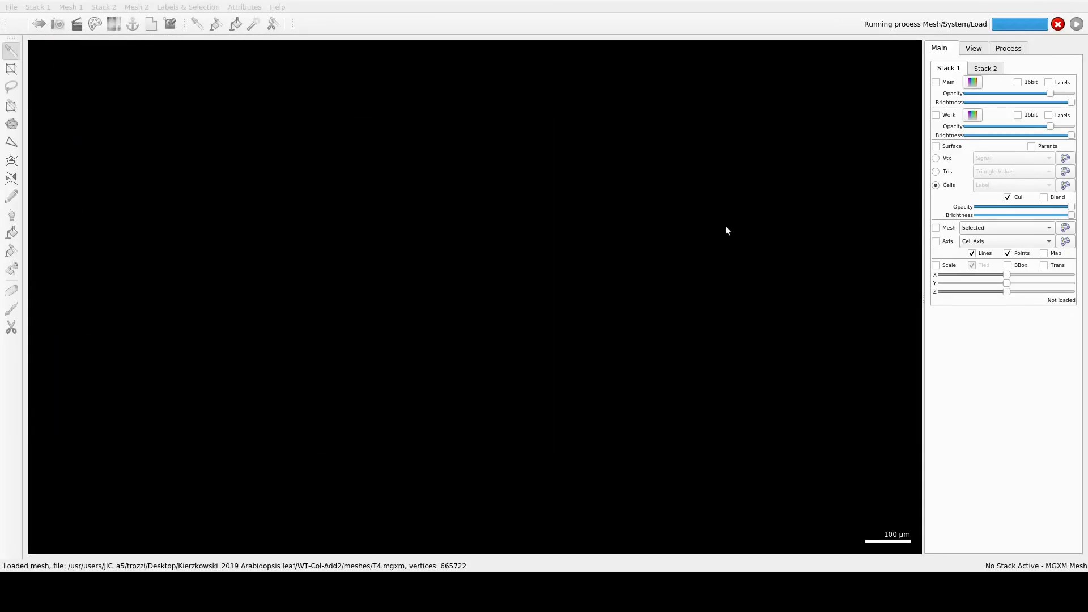
- Load T5.mgxm from the same meshes folder as Mesh 2, without the Transform or Add options
drag(577, 245, 428, 240)
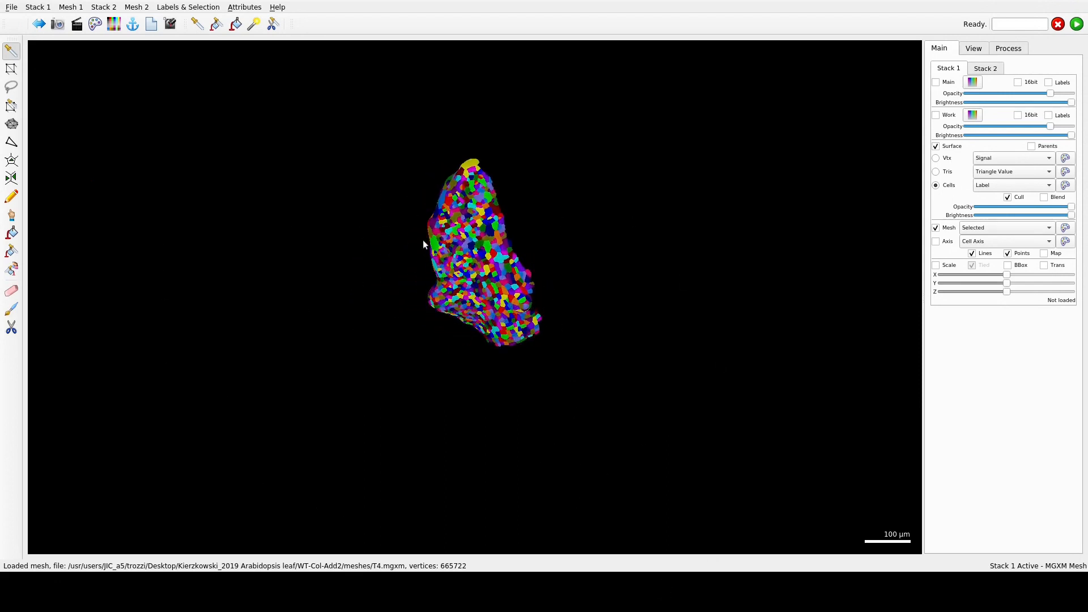
drag(634, 345, 510, 213)
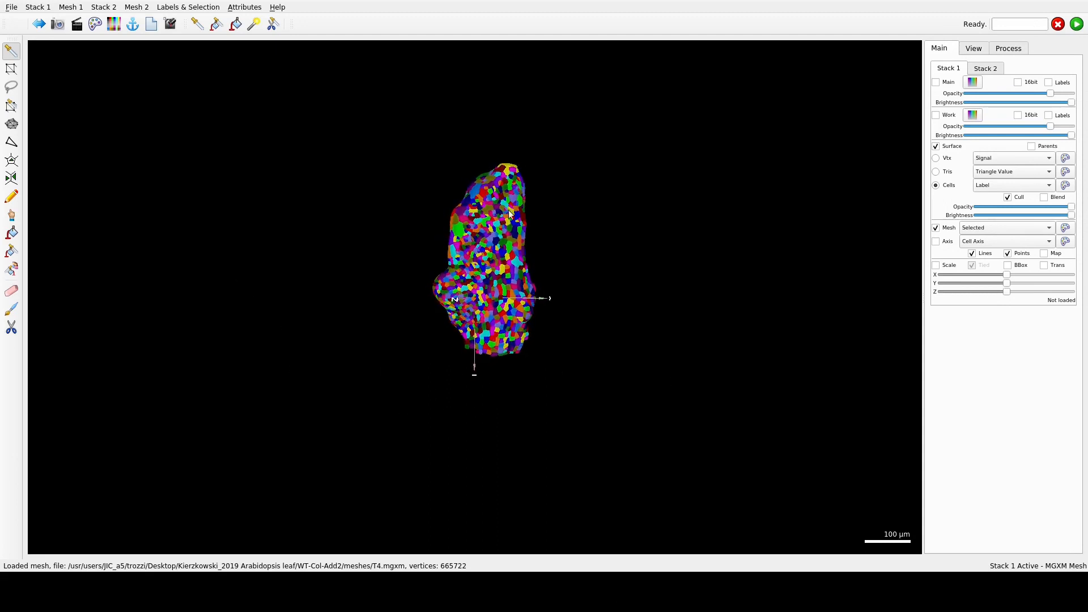
click(137, 7)
click(149, 19)
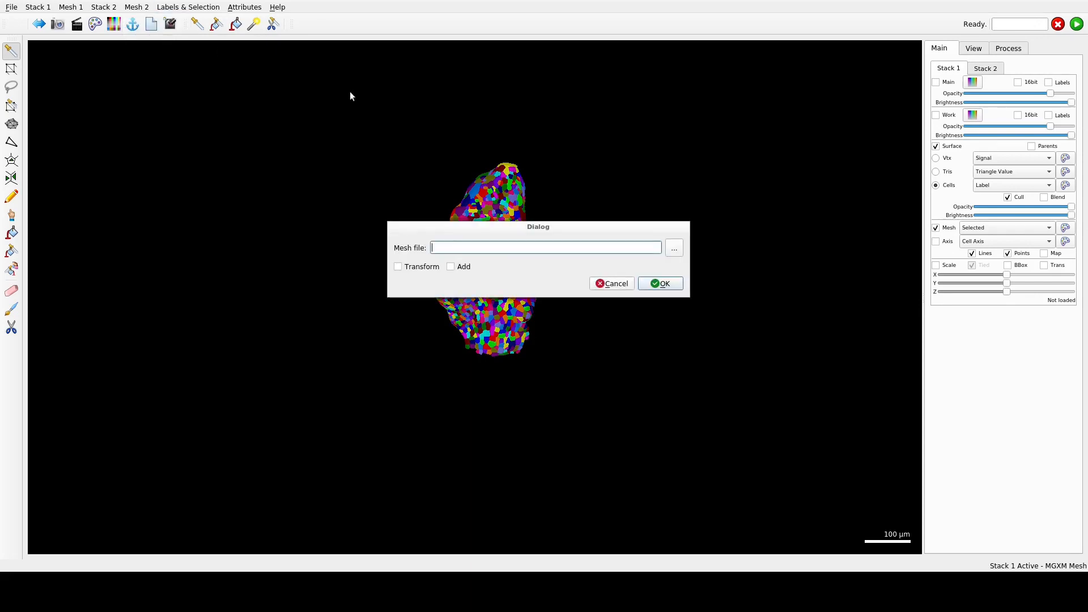
click(673, 248)
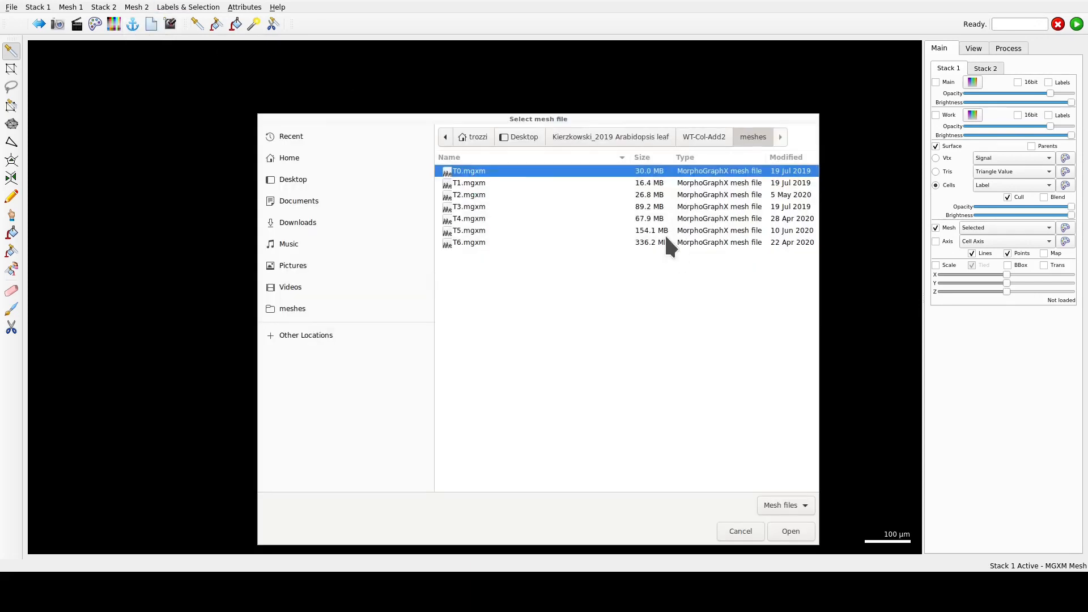
click(490, 231)
click(792, 533)
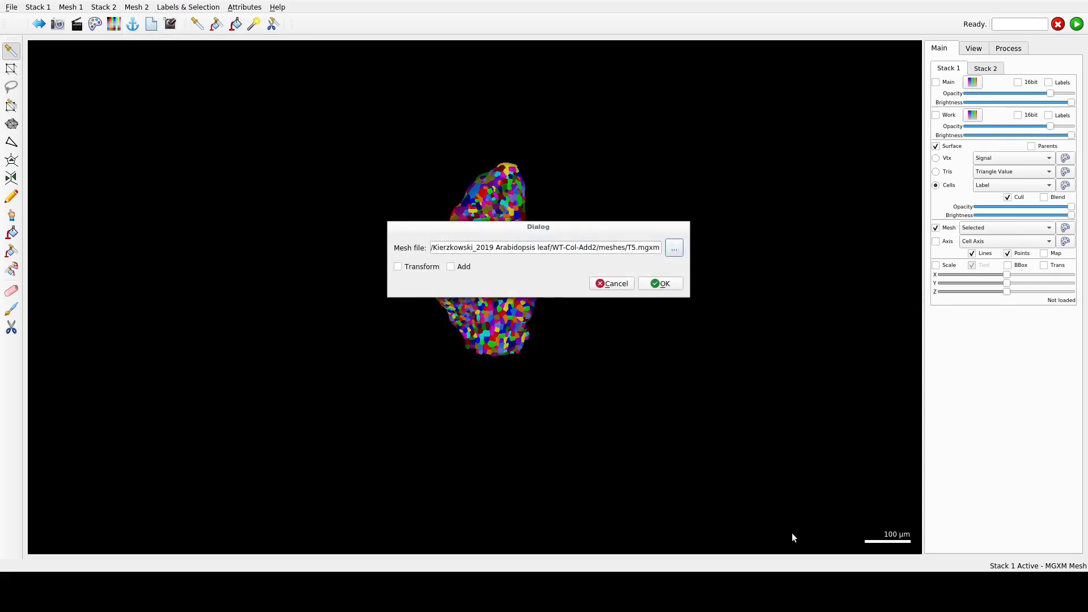
click(660, 282)
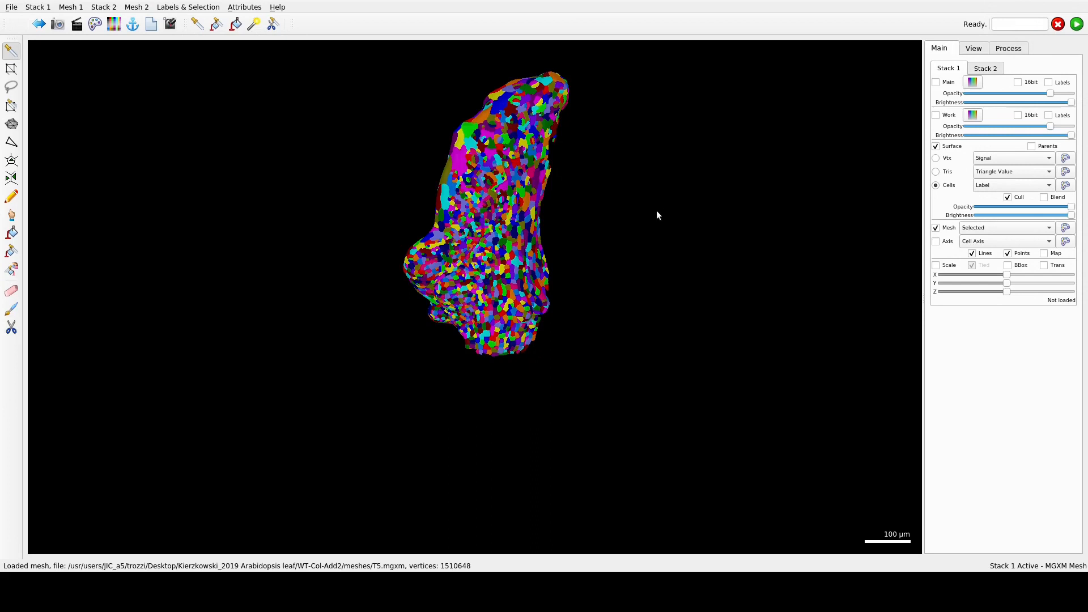
- Set the control-key interaction to Stack 1 and move the T4 mesh beside the T5 mesh so they no longer overlap
right_drag(659, 210, 632, 272)
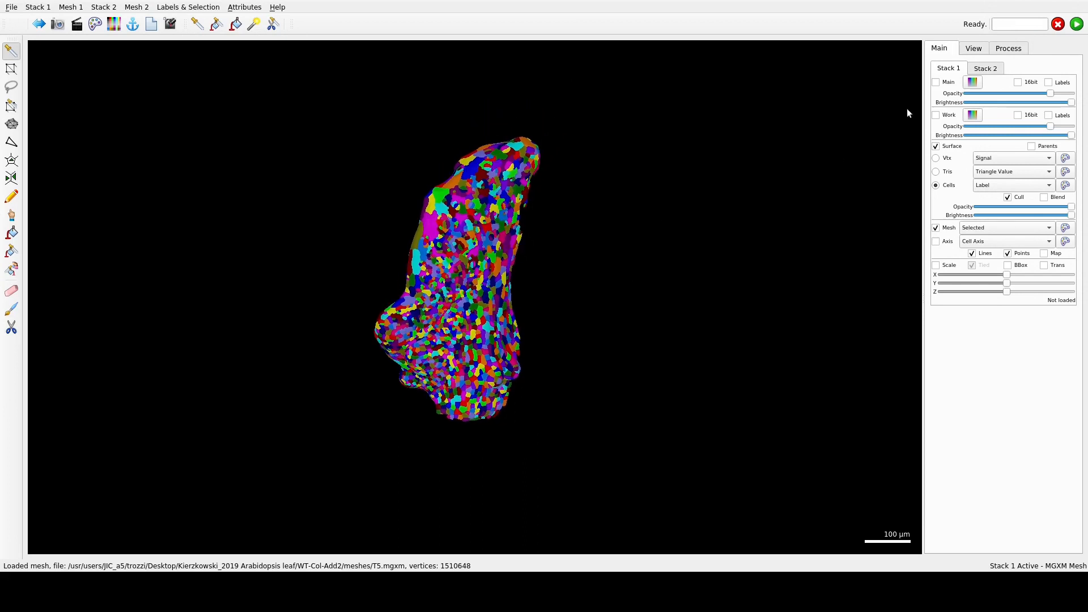
click(973, 49)
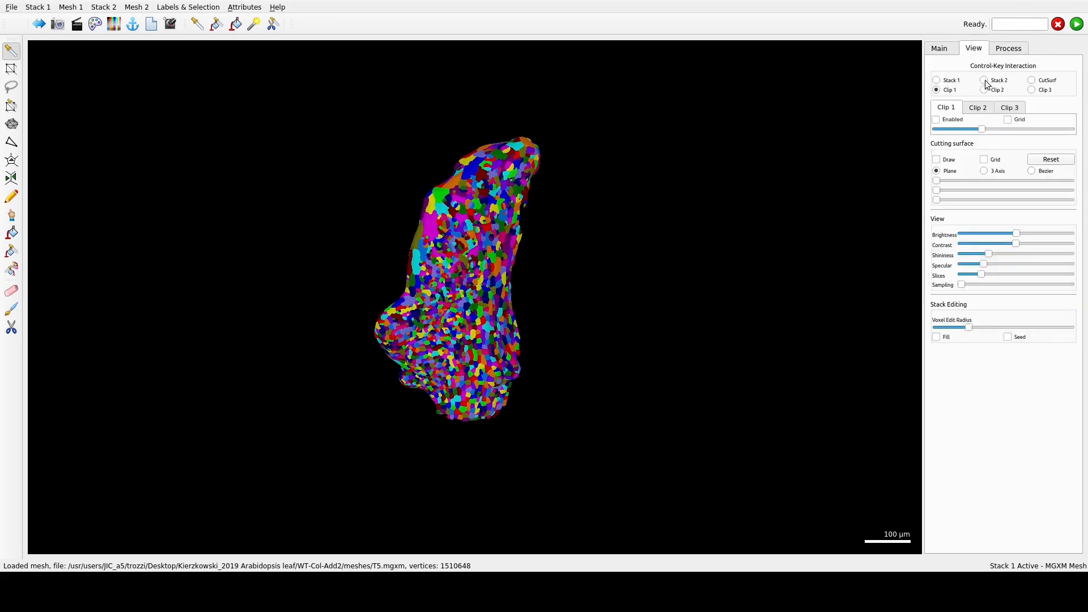
click(938, 81)
ctrl+right_drag(744, 373, 721, 319)
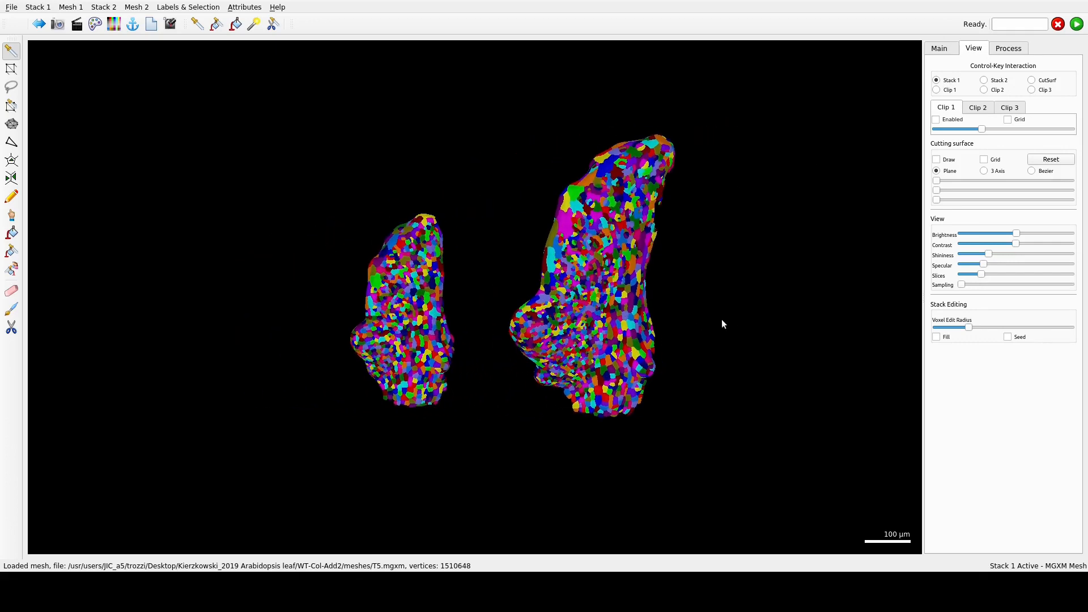
- Hide the Stack 1 surface and show its mesh with the Cells display option
scroll(700, 323, up, 3)
right_drag(803, 320, 794, 324)
scroll(789, 322, up, 1)
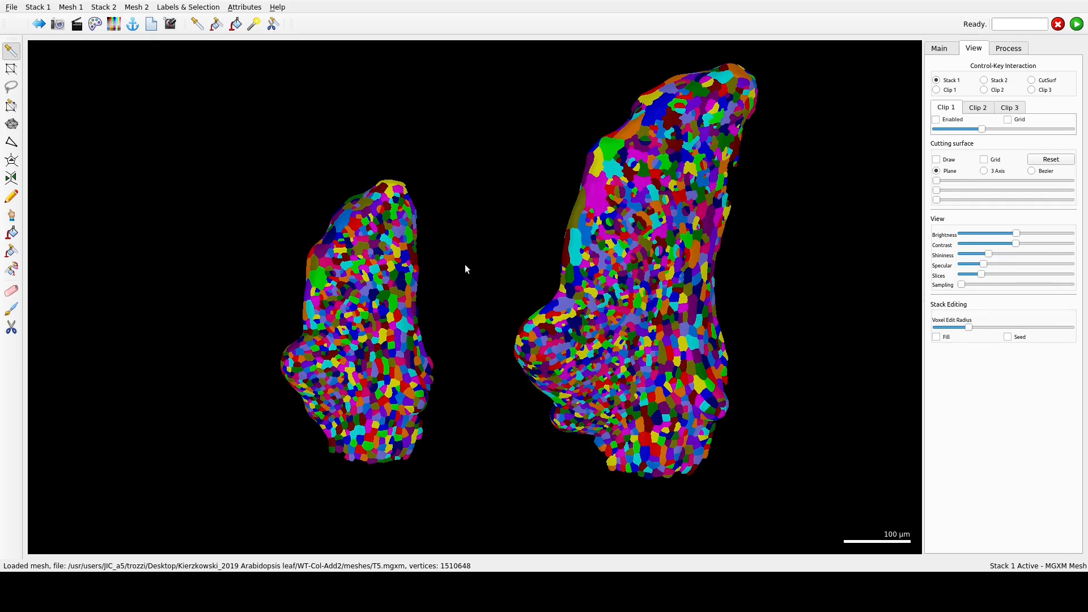
click(938, 48)
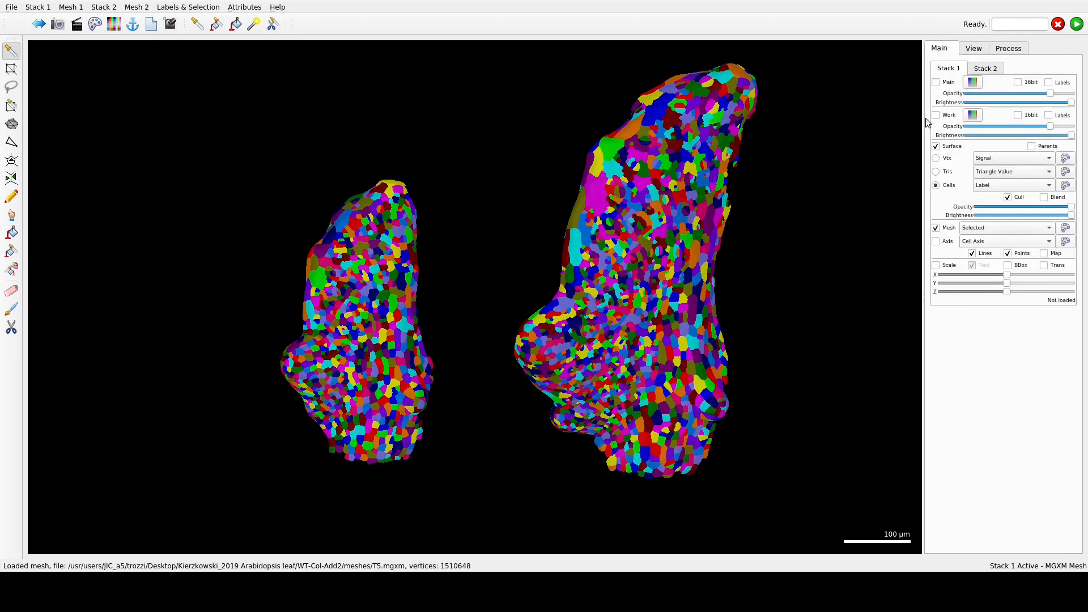
click(935, 146)
click(935, 228)
click(935, 228)
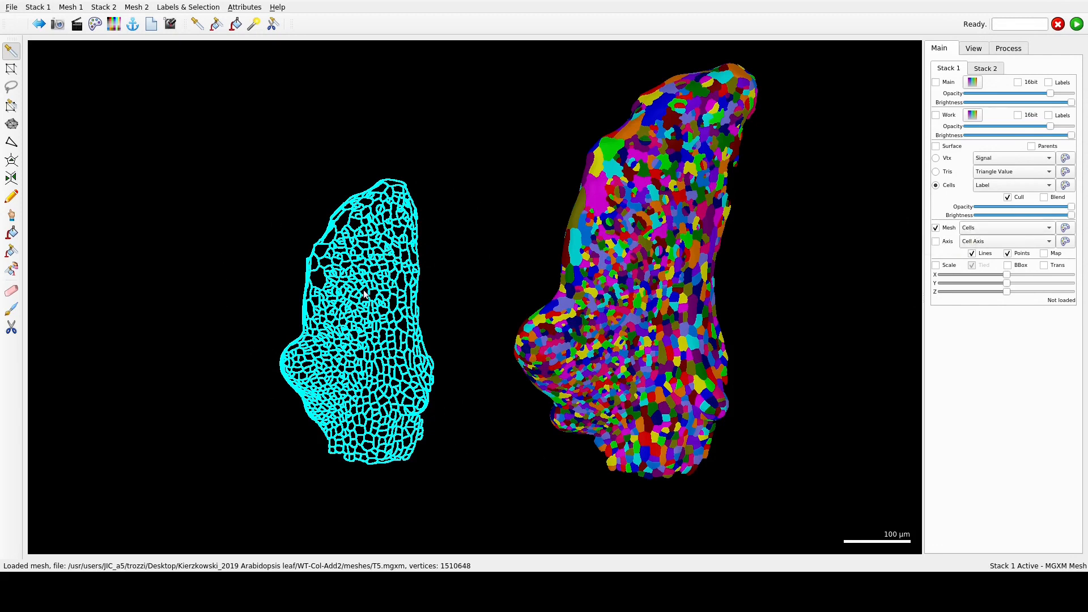
- Show parent labels on the Stack 2 surface and clear them with the Reset Parents lineage tracking process
click(985, 68)
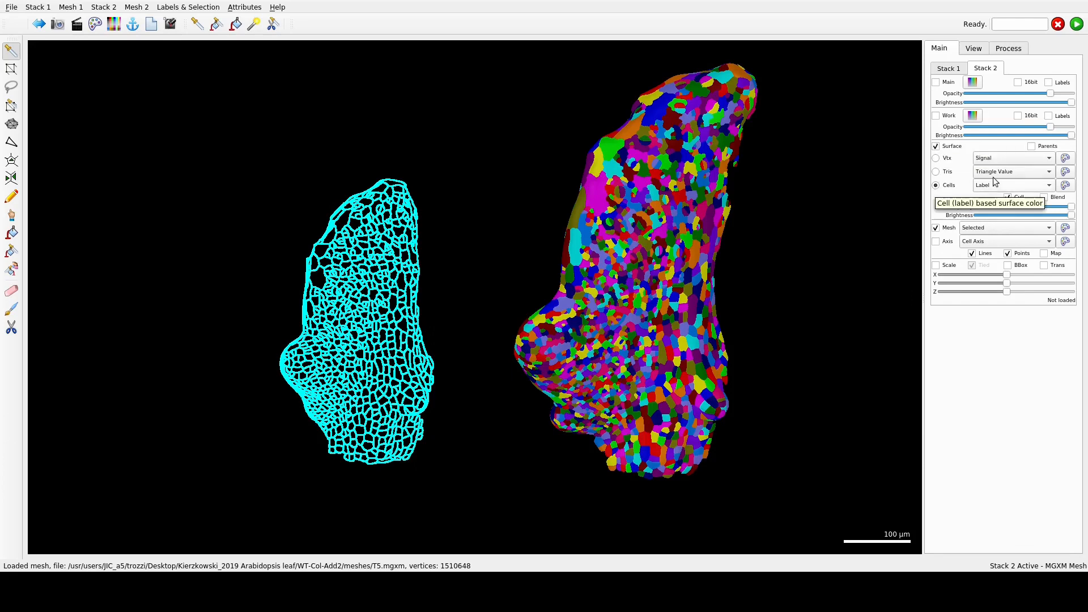
click(1031, 147)
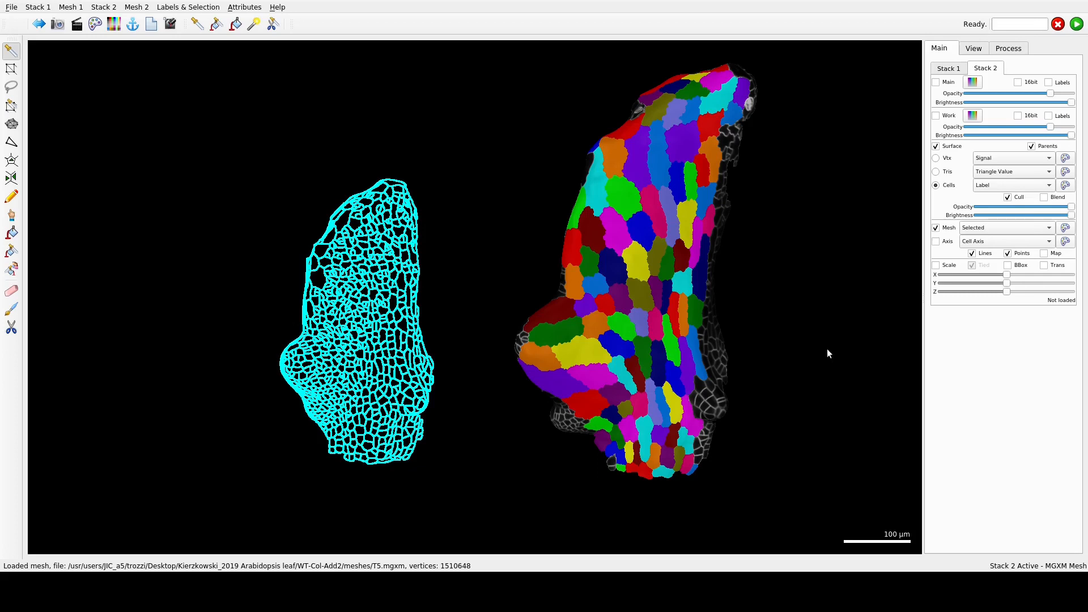
click(1008, 49)
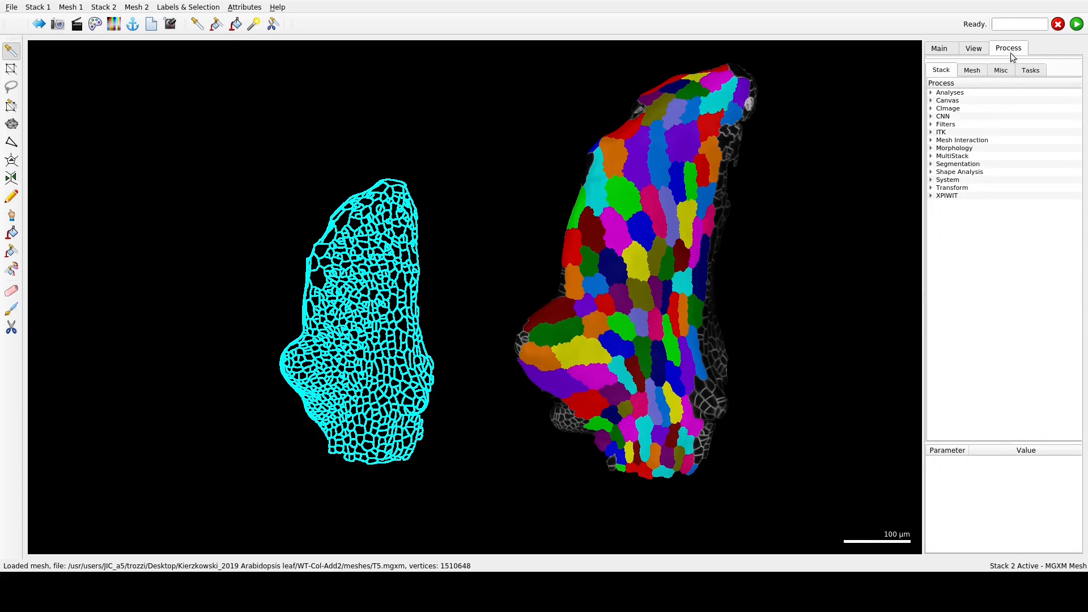
click(977, 70)
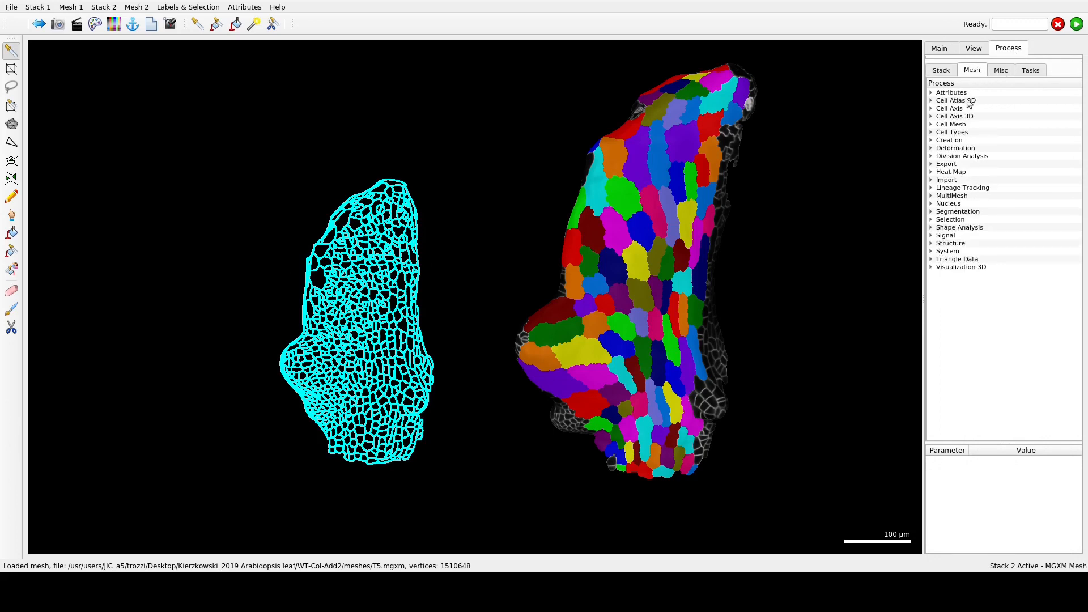
double_click(941, 188)
double_click(988, 299)
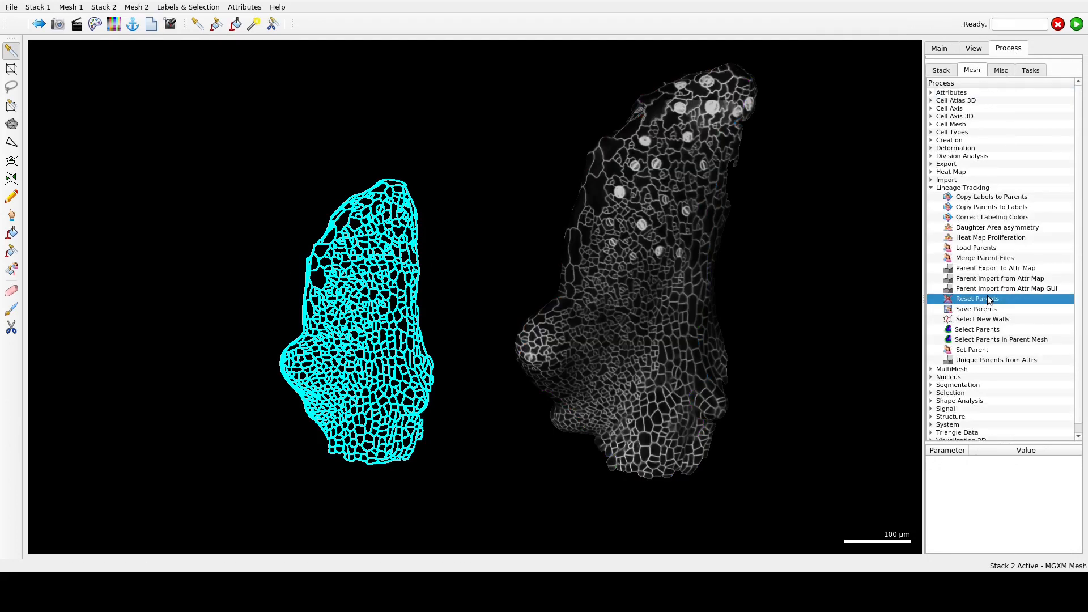
- Set the Stack 2 mesh display to Cells so its cell outlines are drawn over the surface
click(938, 48)
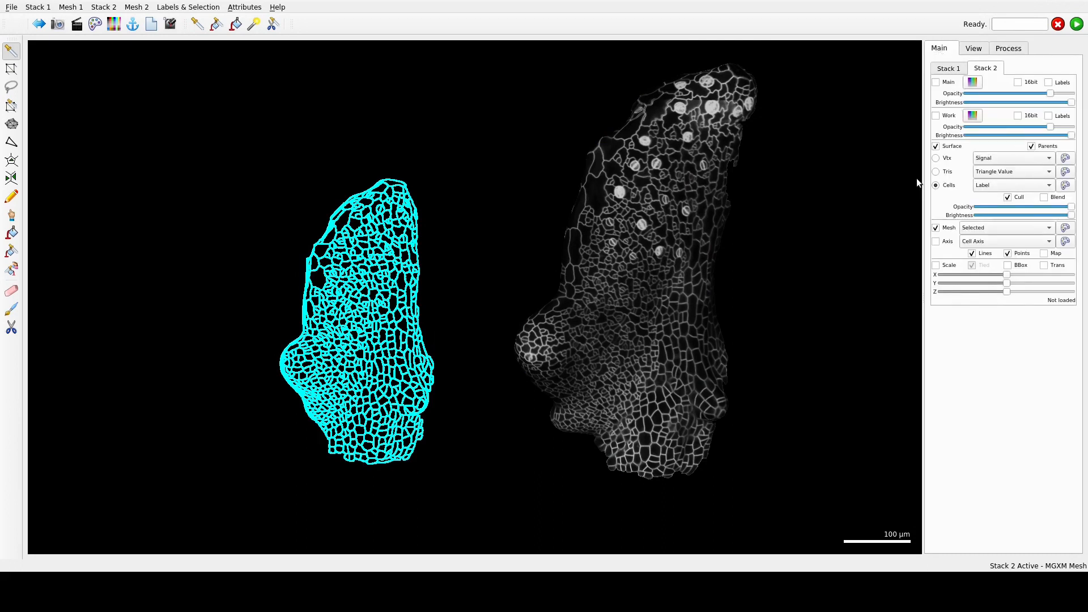
click(997, 227)
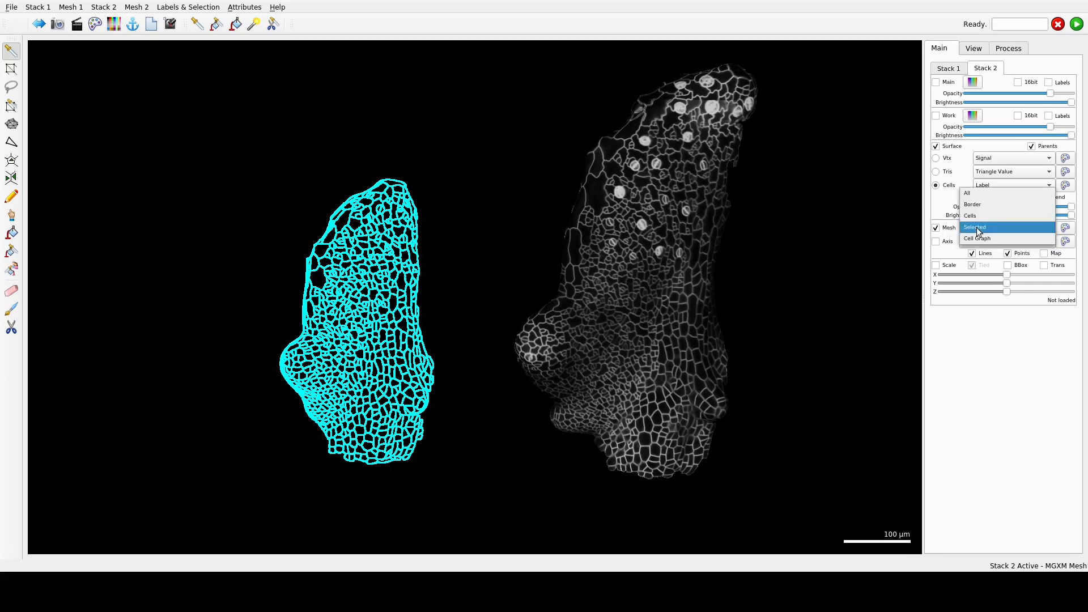
click(983, 215)
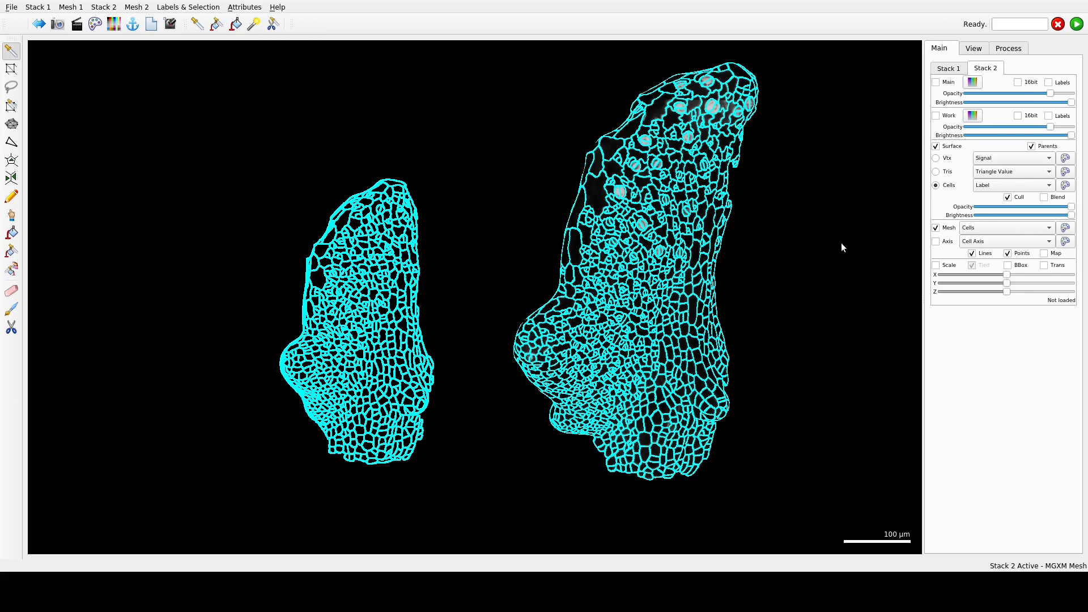
- Change the Stack 2 border colour to light green in the system colours and apply it
click(953, 68)
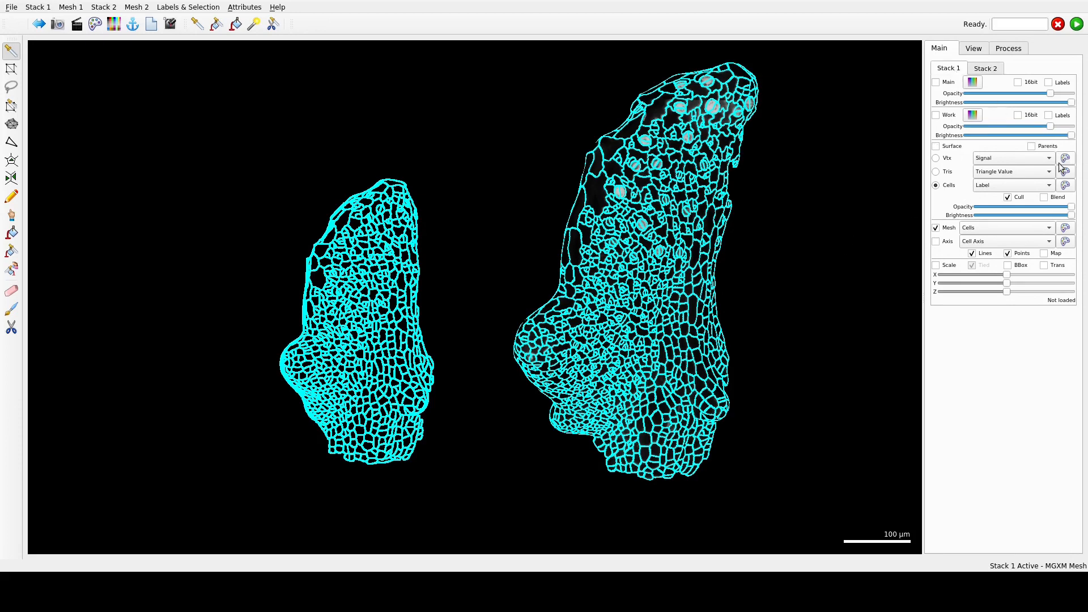
click(1065, 227)
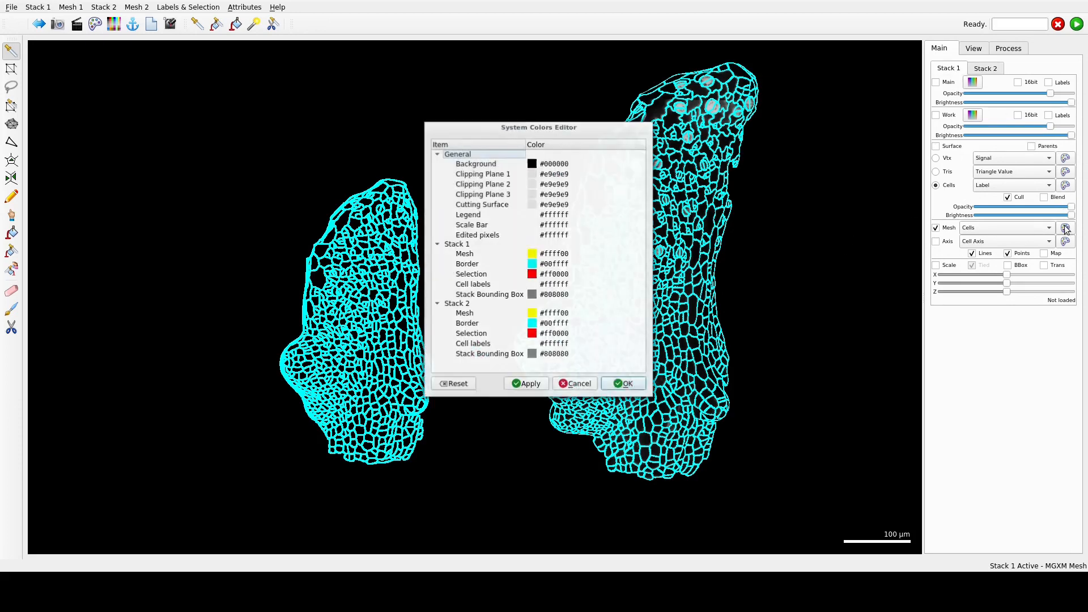
double_click(549, 326)
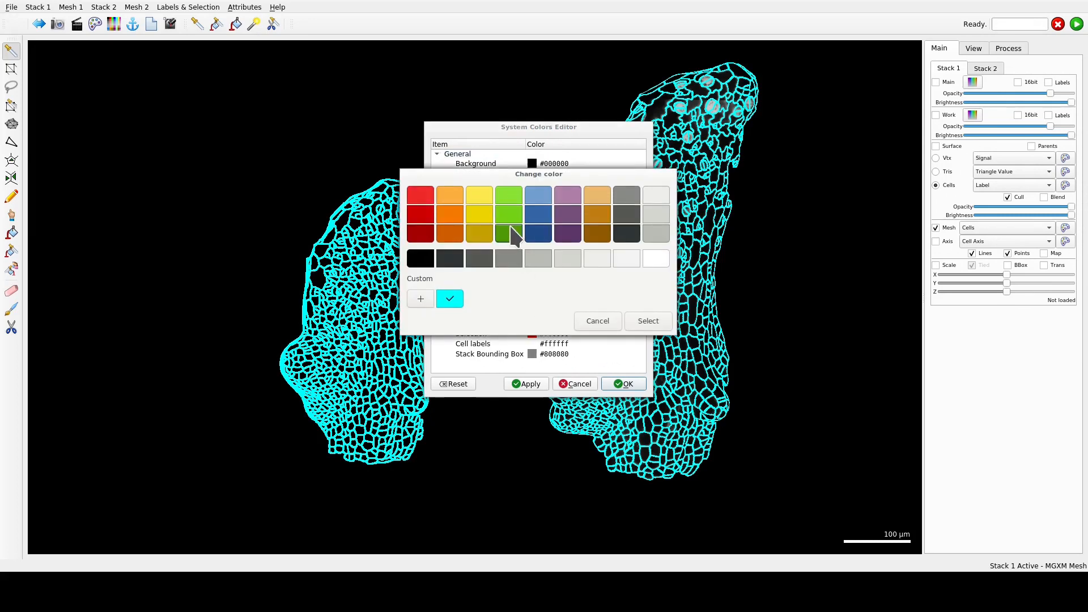
click(509, 195)
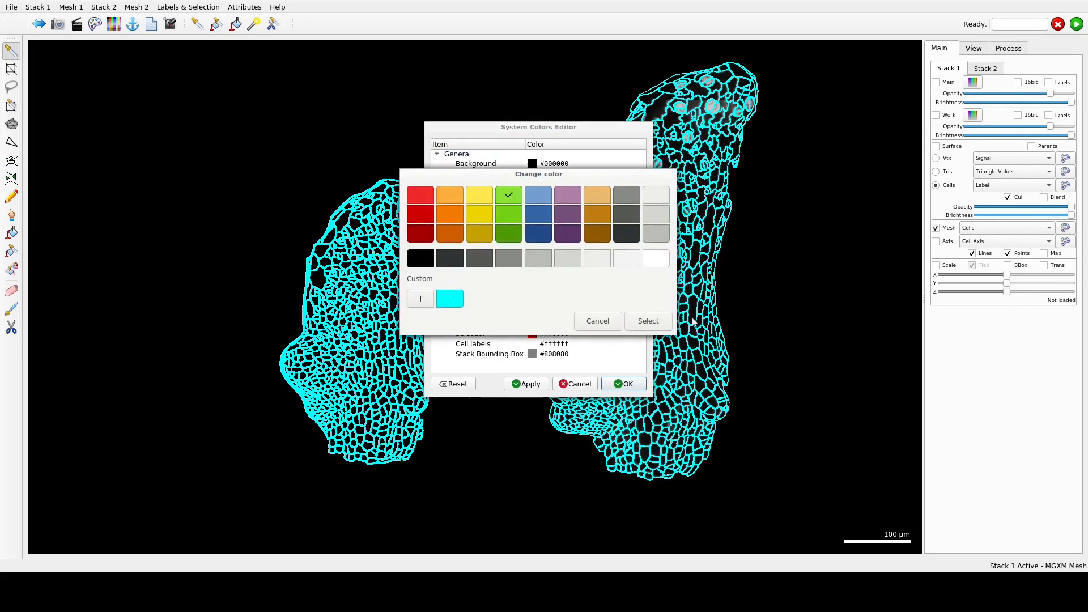
click(645, 321)
click(624, 384)
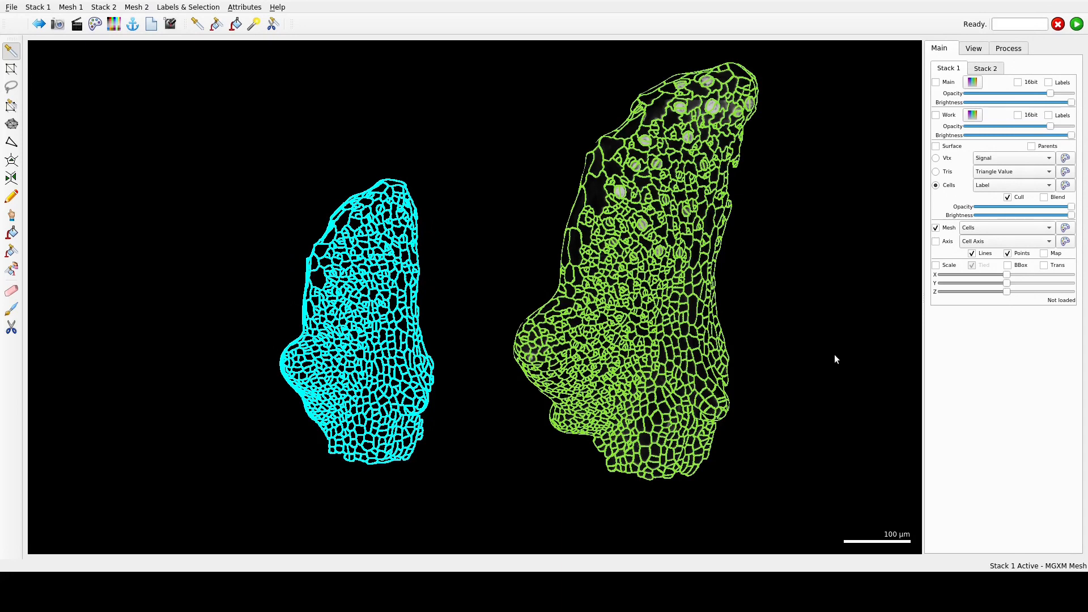
- Move the Stack 1 mesh onto the Stack 2 mesh, checking from the side, so the two leaves overlap
click(973, 48)
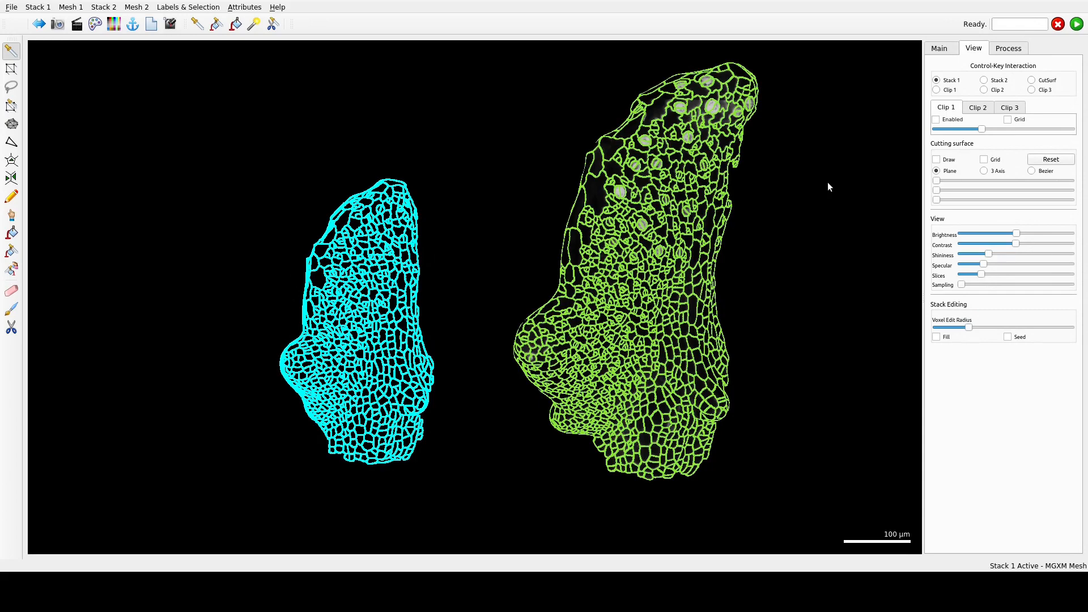
drag(827, 182, 526, 409)
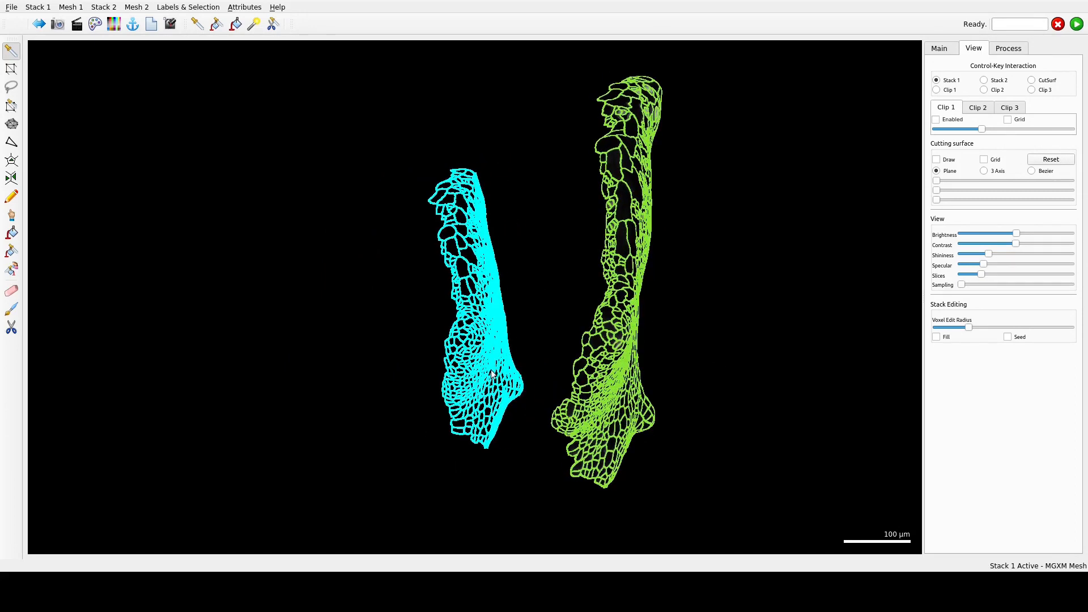
ctrl+right_drag(490, 370, 726, 378)
drag(741, 336, 709, 393)
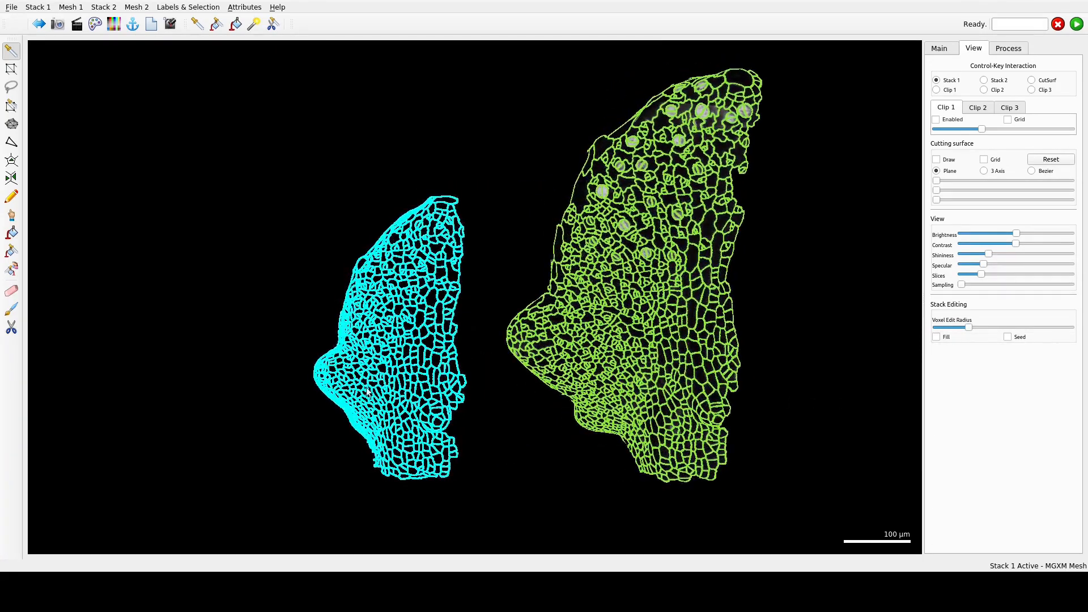
ctrl+right_drag(358, 391, 581, 351)
right_drag(722, 386, 603, 402)
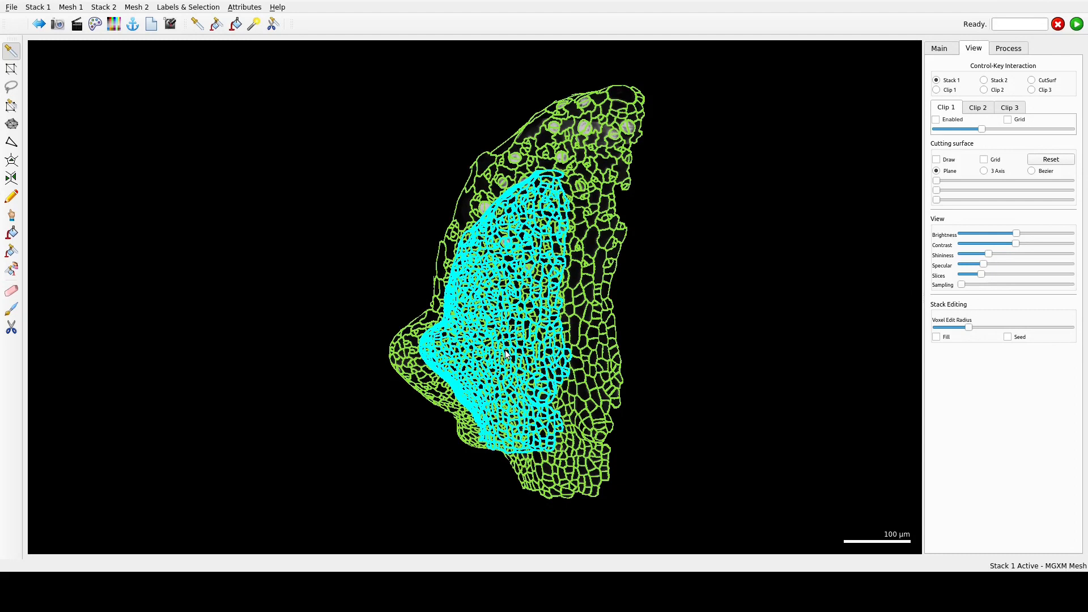
- Enable tied scaling on Stack 1, enlarge its mesh equally in X, Y and Z, and shift and rotate it onto the Stack 2 leaf
click(949, 50)
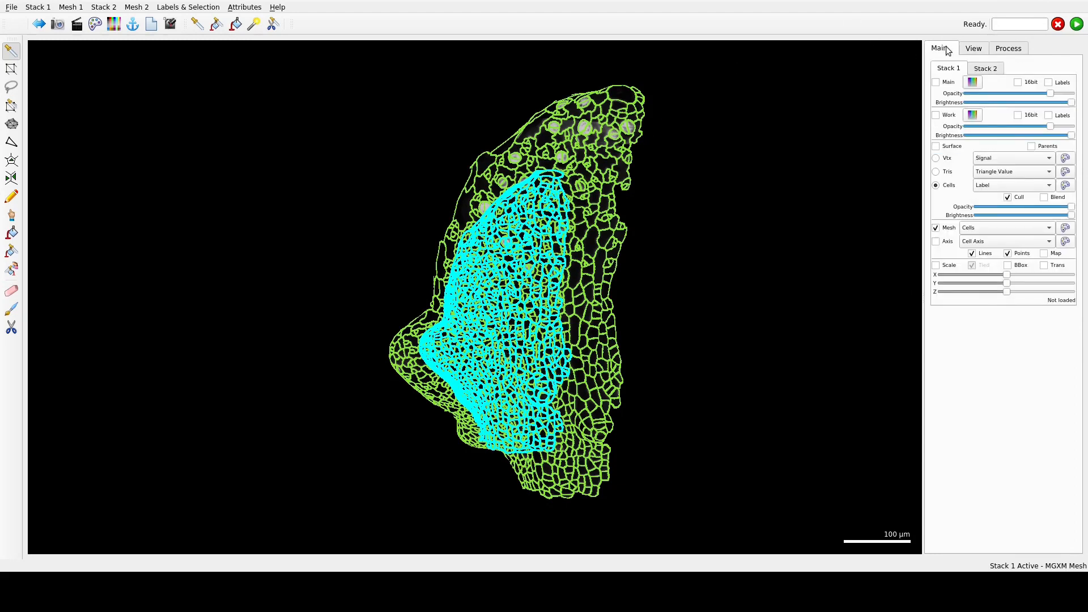
click(951, 267)
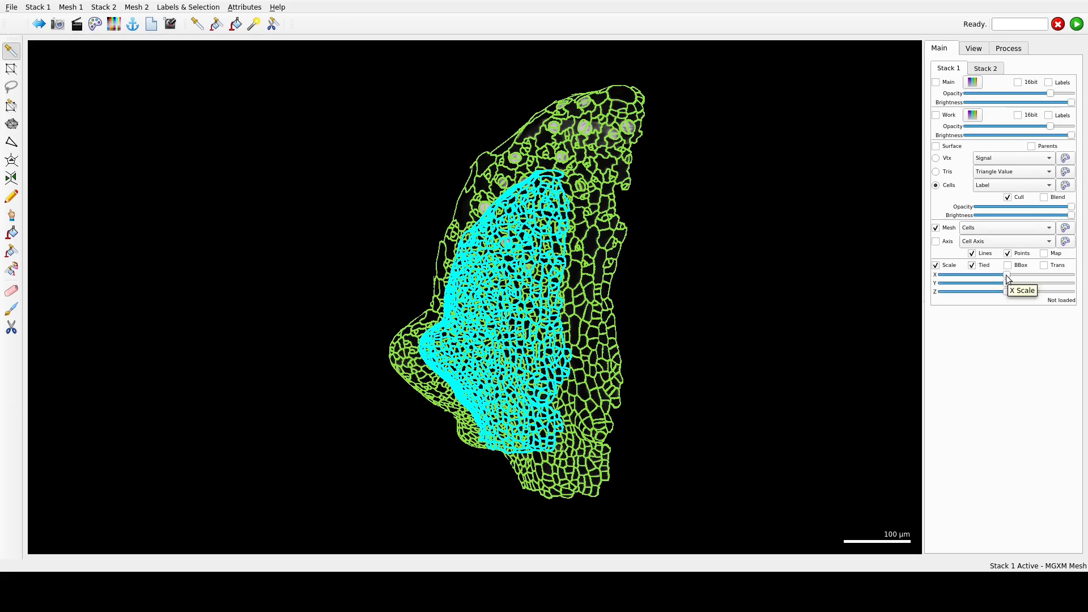
drag(1006, 276, 1048, 277)
ctrl+right_drag(713, 387, 724, 390)
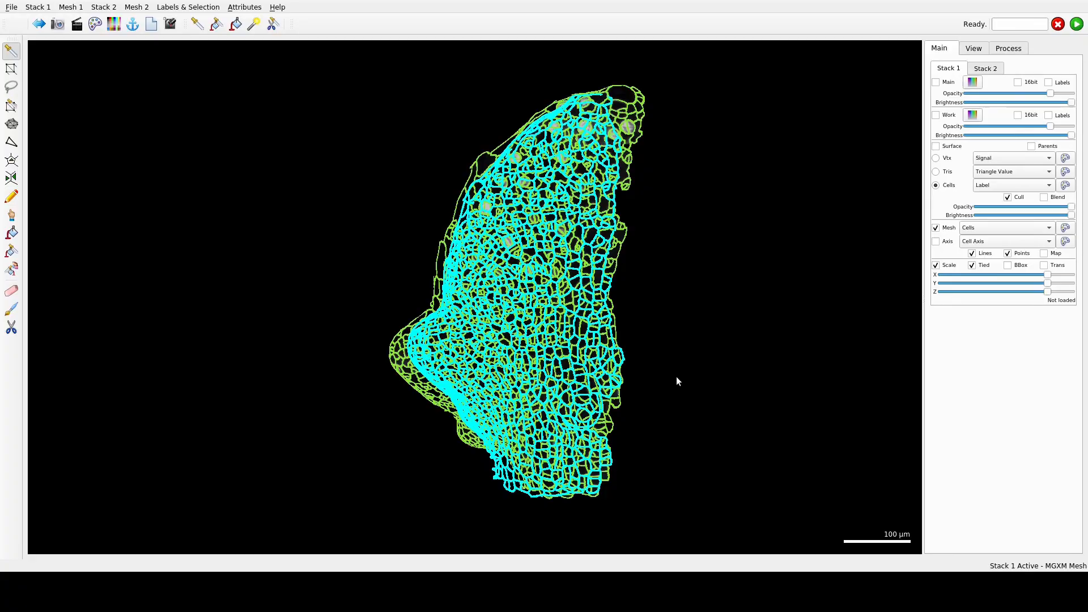
ctrl+drag(676, 377, 604, 440)
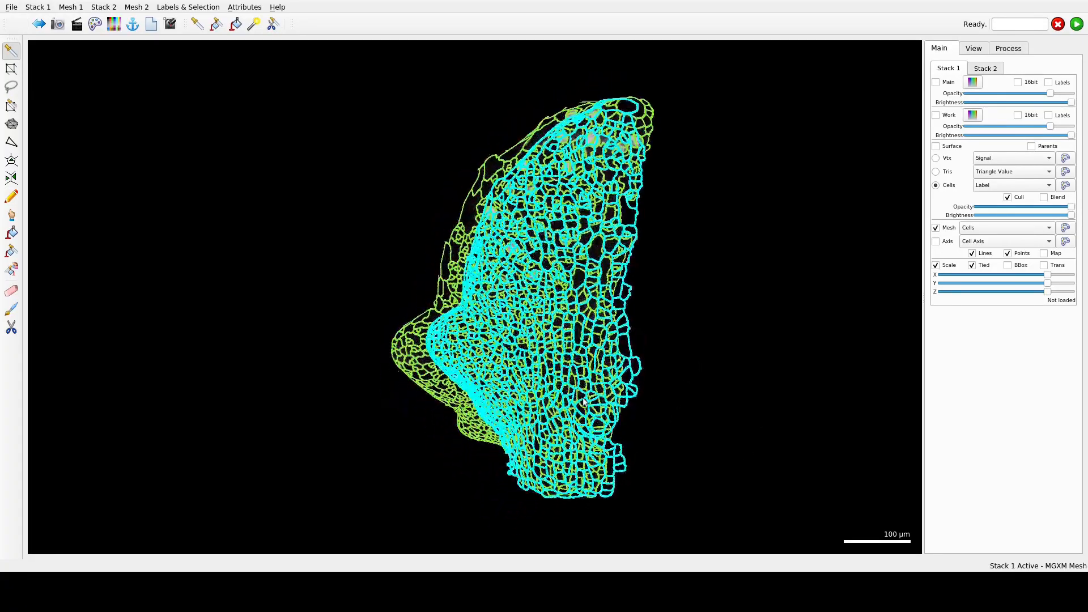
ctrl+drag(583, 401, 611, 385)
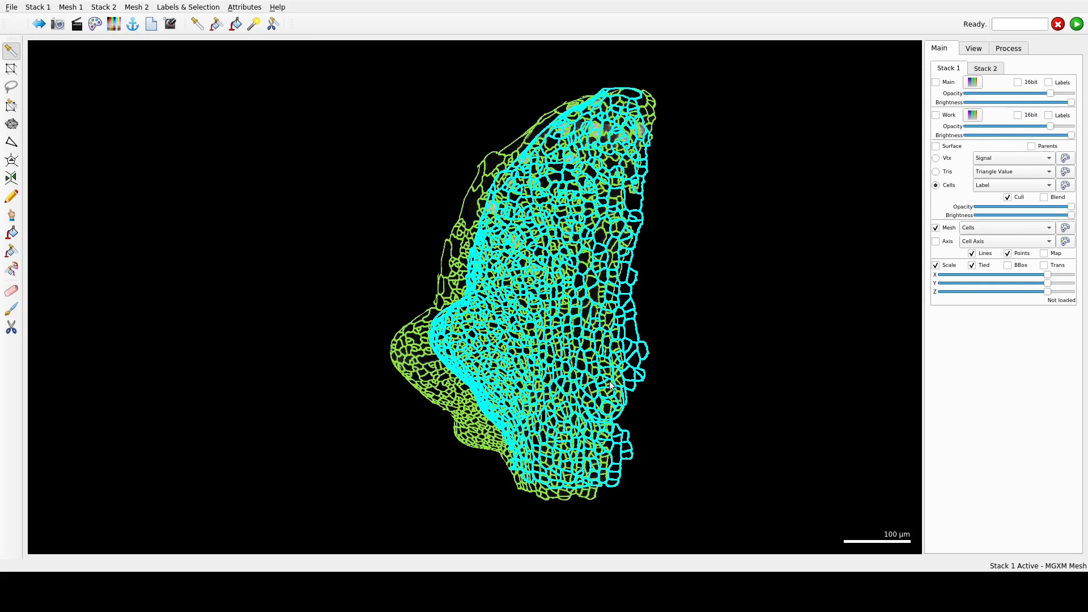
- Make Stack 2 active with the label-grabbing tool and fine-align the Stack 1 cell outlines with the matching Stack 2 cells
click(995, 69)
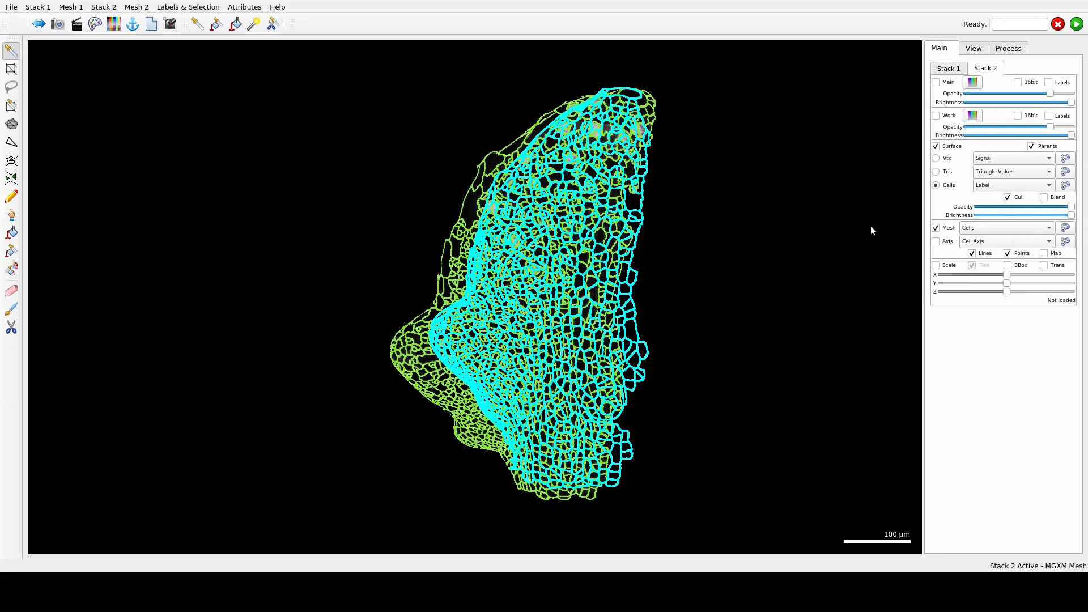
click(12, 215)
scroll(727, 303, up, 5)
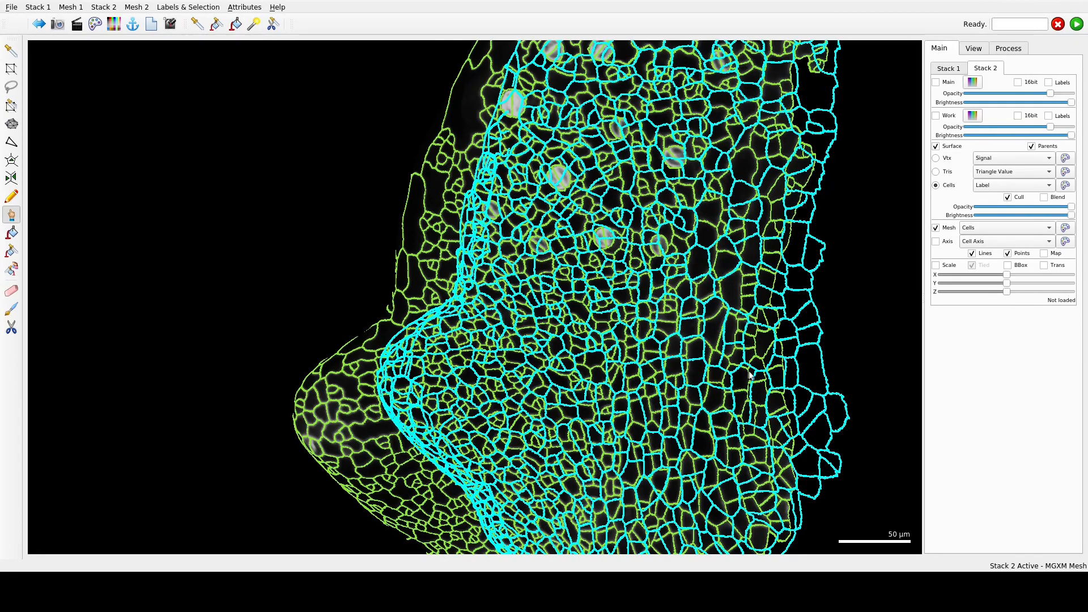
ctrl+right_drag(773, 363, 738, 362)
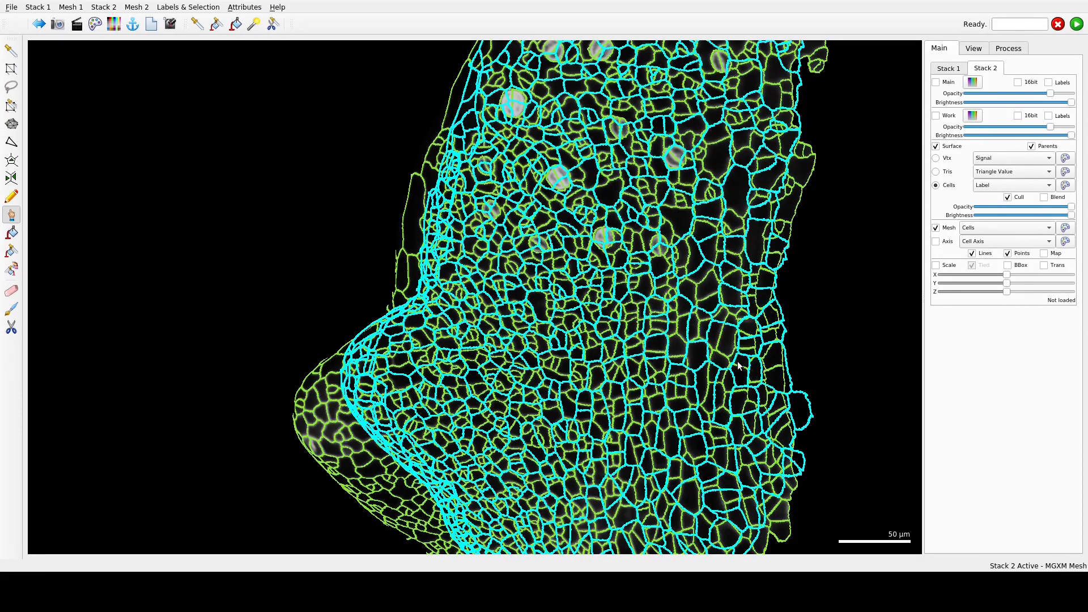
ctrl+right_drag(738, 364, 755, 401)
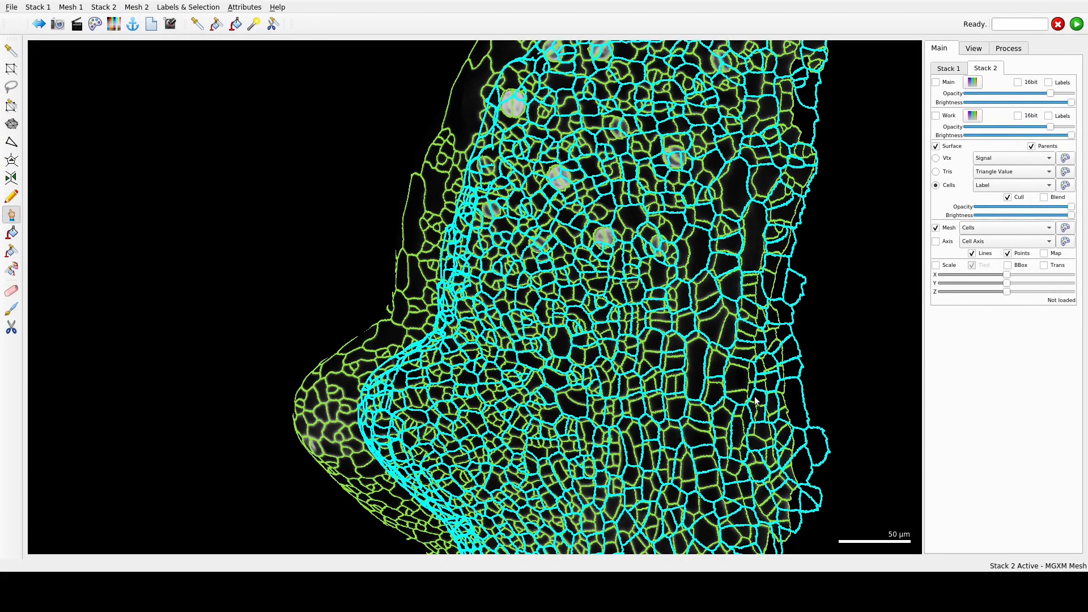
ctrl+right_drag(754, 401, 747, 396)
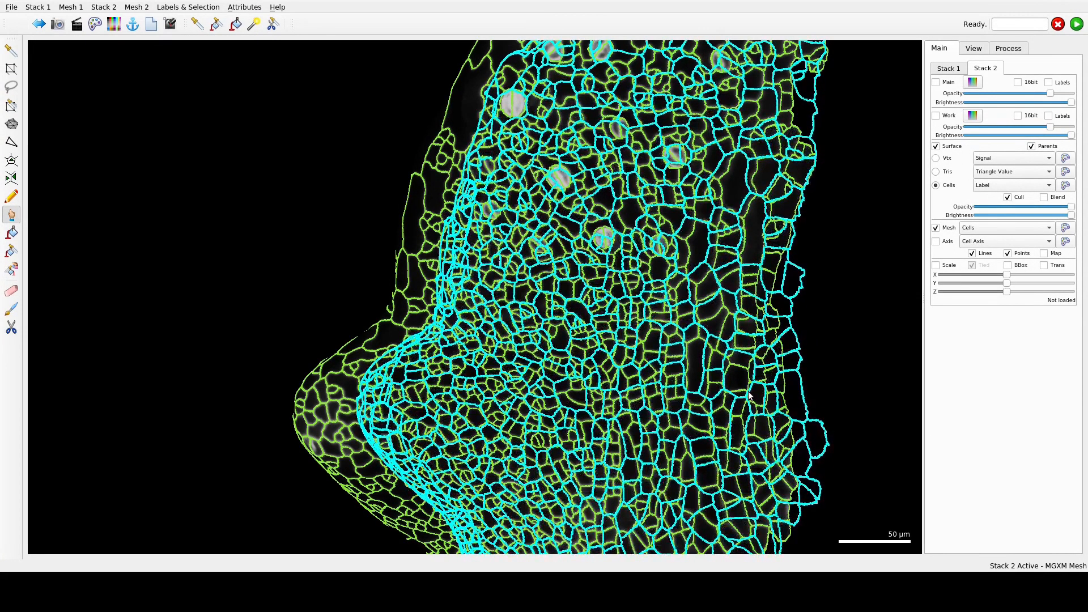
- Grab parent labels from the Stack 1 mesh onto three neighbouring large Stack 2 cells near the leaf's inner margin
drag(748, 395, 713, 88)
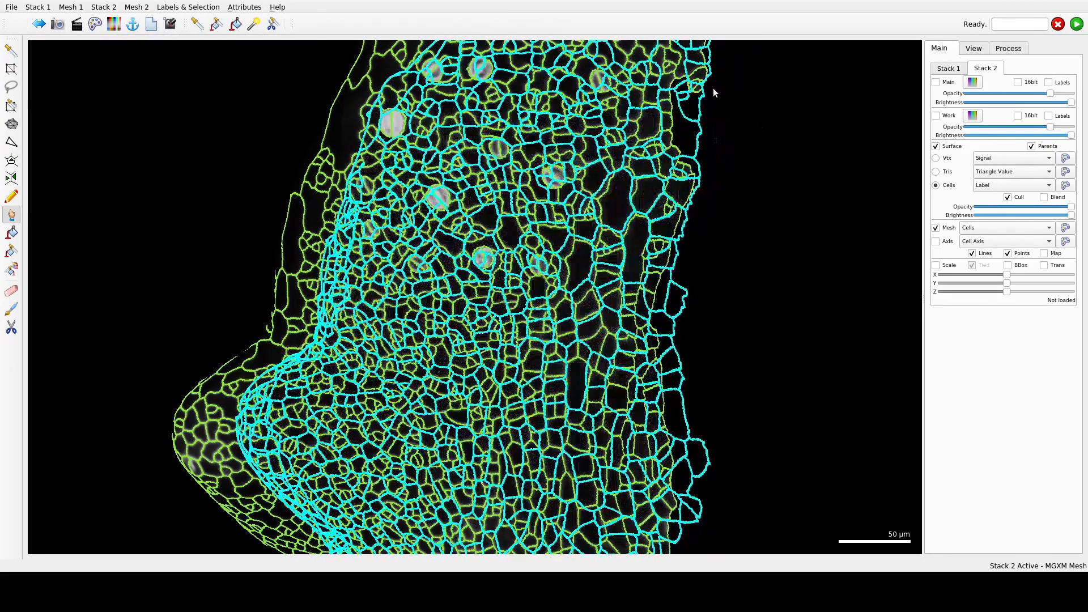
alt+click(610, 210)
alt+click(641, 236)
alt+click(672, 226)
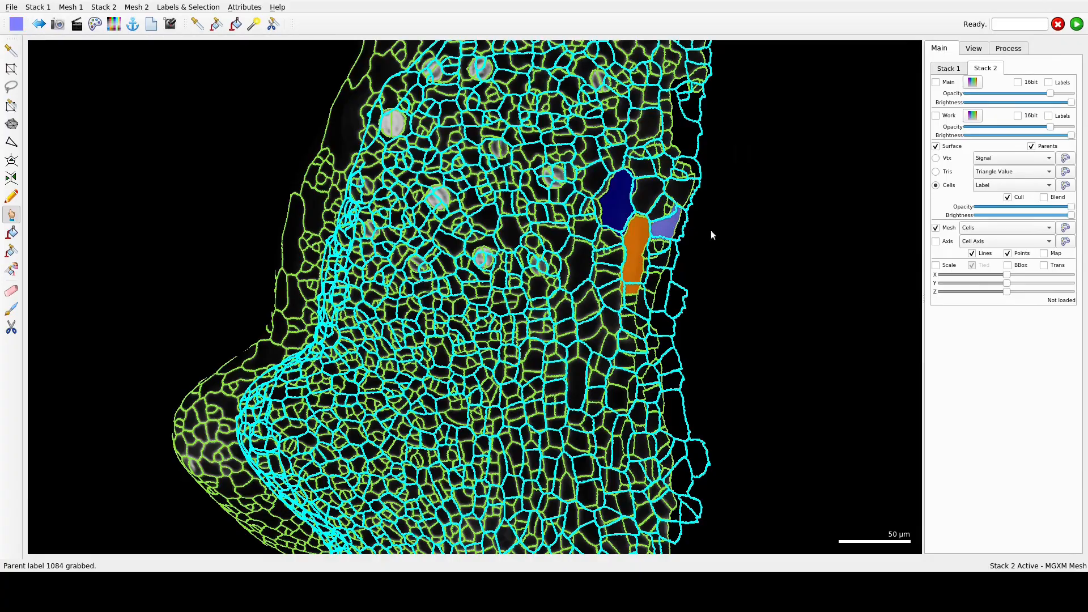
- Realign the Stack 1 mesh around the mid-leaf cells and grab parent labels for two adjacent Stack 2 cells there
right_drag(710, 230, 582, 418)
scroll(580, 391, up, 3)
mouse_move(620, 364)
ctrl+right_down()
mouse_move(635, 346)
mouse_move(630, 355)
ctrl+right_up()
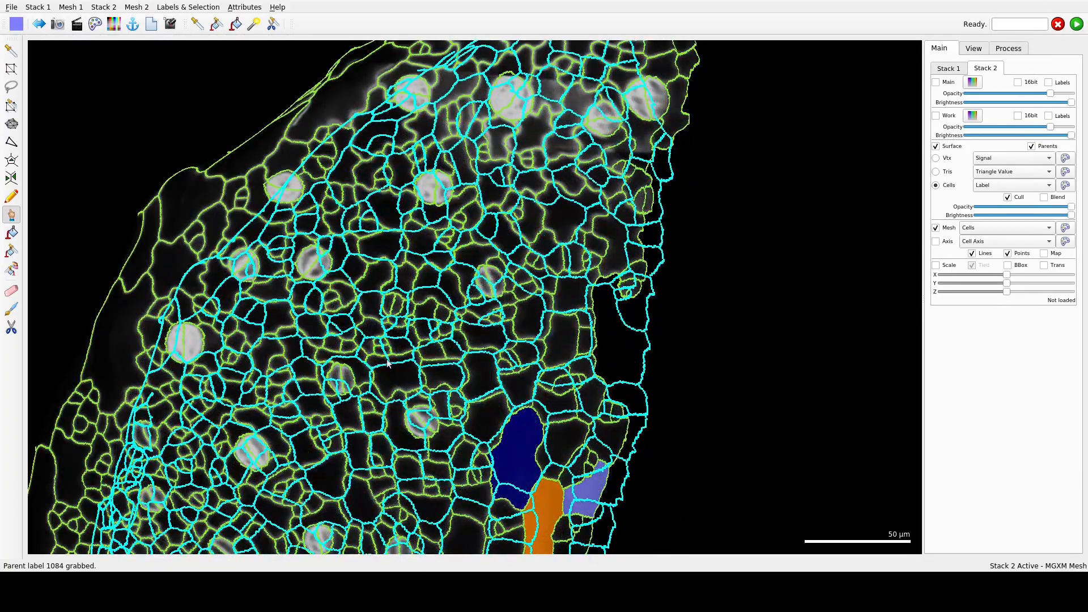
right_drag(388, 363, 575, 177)
ctrl+right_drag(538, 282, 534, 281)
alt+click(503, 306)
alt+click(480, 279)
- Adjust the overlay locally and grab parent labels for two pairs of small daughter cells beside the purple cell
scroll(488, 255, up, 5)
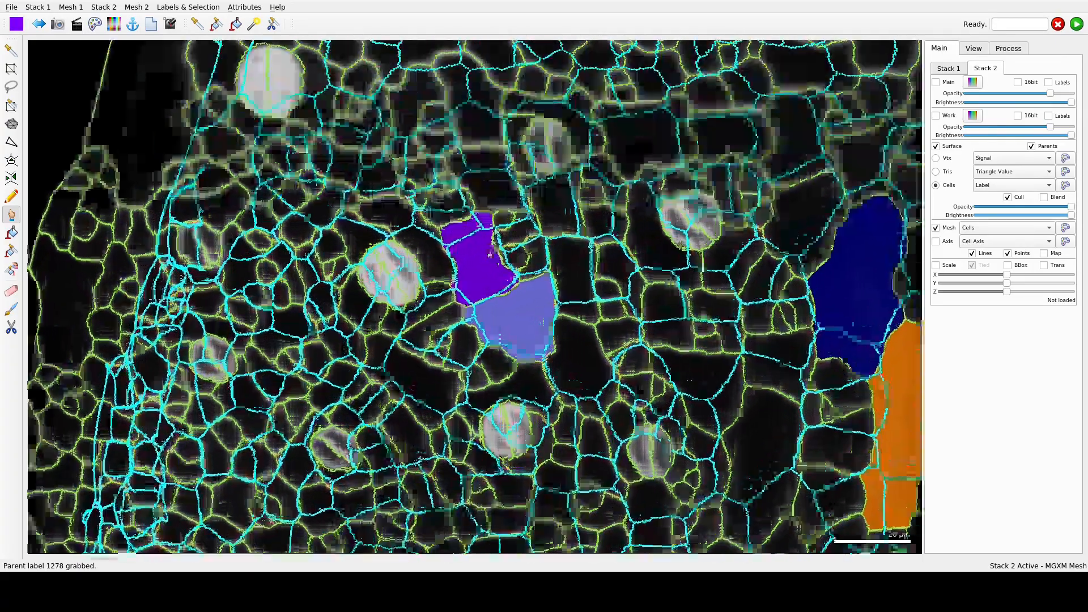
ctrl+right_drag(575, 250, 568, 240)
alt+click(557, 231)
alt+click(542, 233)
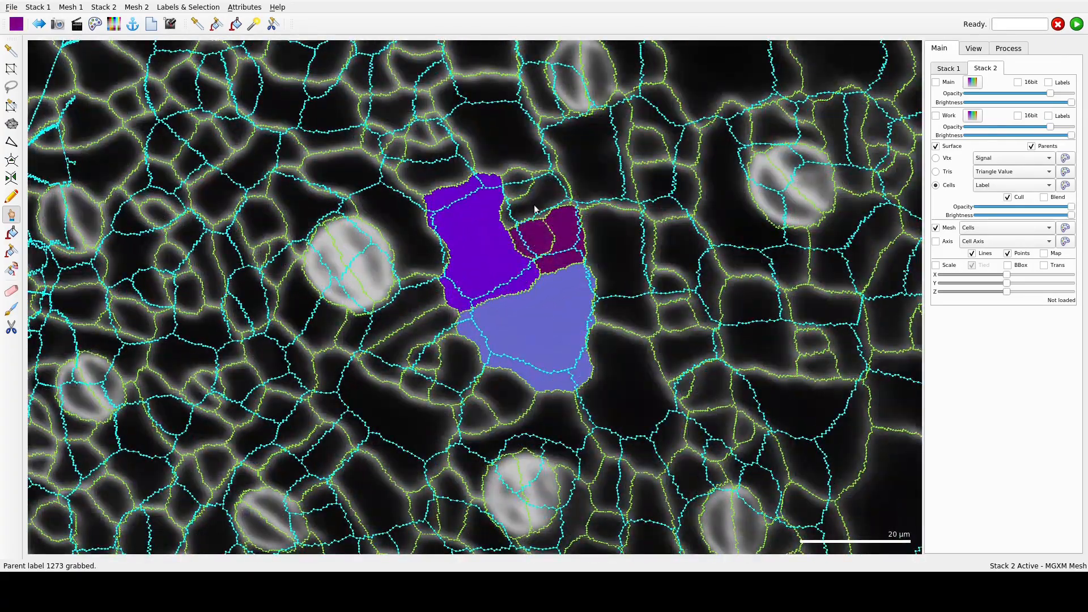
alt+click(535, 199)
alt+click(518, 190)
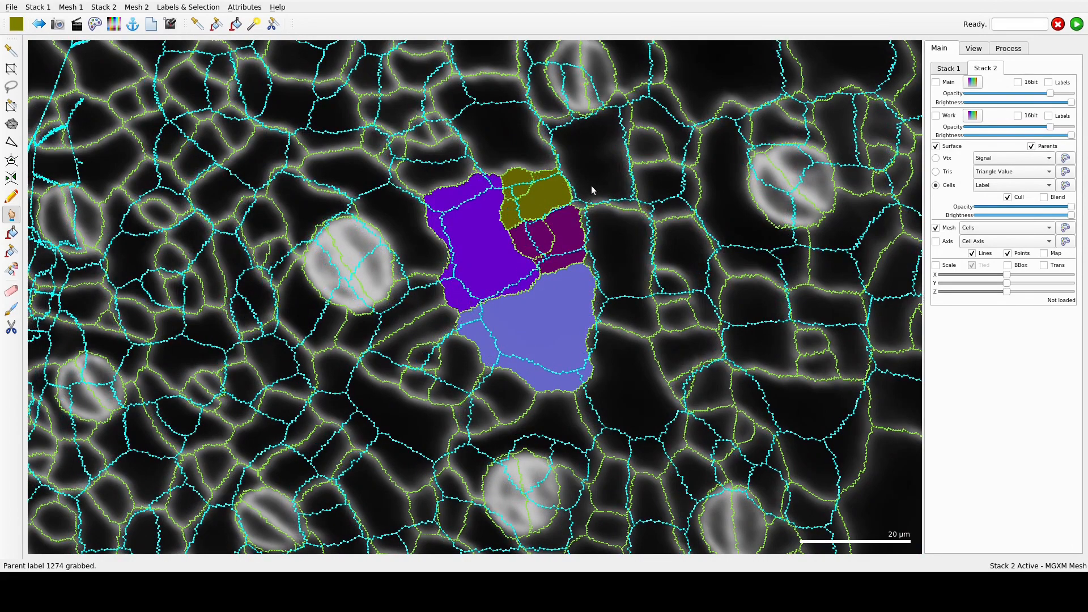
- Grab parent labels for two cells beside the labelled cluster, and for the large cell and three small daughter cells below them
alt+click(590, 185)
alt+click(612, 236)
right_drag(697, 372, 657, 278)
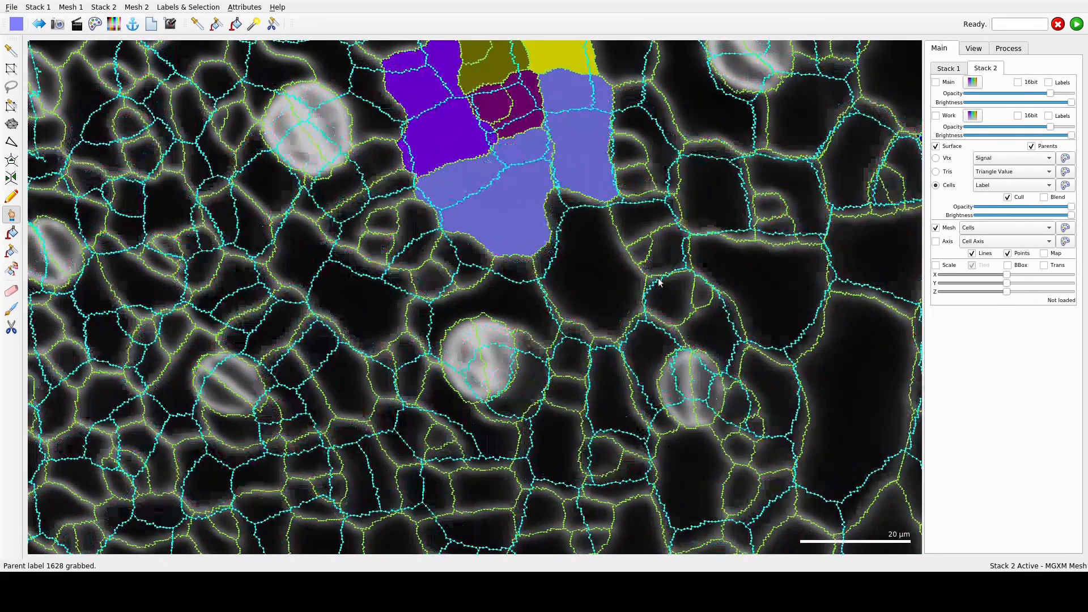
alt+click(611, 261)
alt+click(650, 218)
alt+click(662, 250)
alt+click(640, 250)
- Realign the Stack 1 mesh and grab parent labels for four large cells between the central cluster and the orange cell
ctrl+right_drag(814, 299, 538, 272)
alt+click(808, 310)
alt+click(738, 353)
alt+click(706, 346)
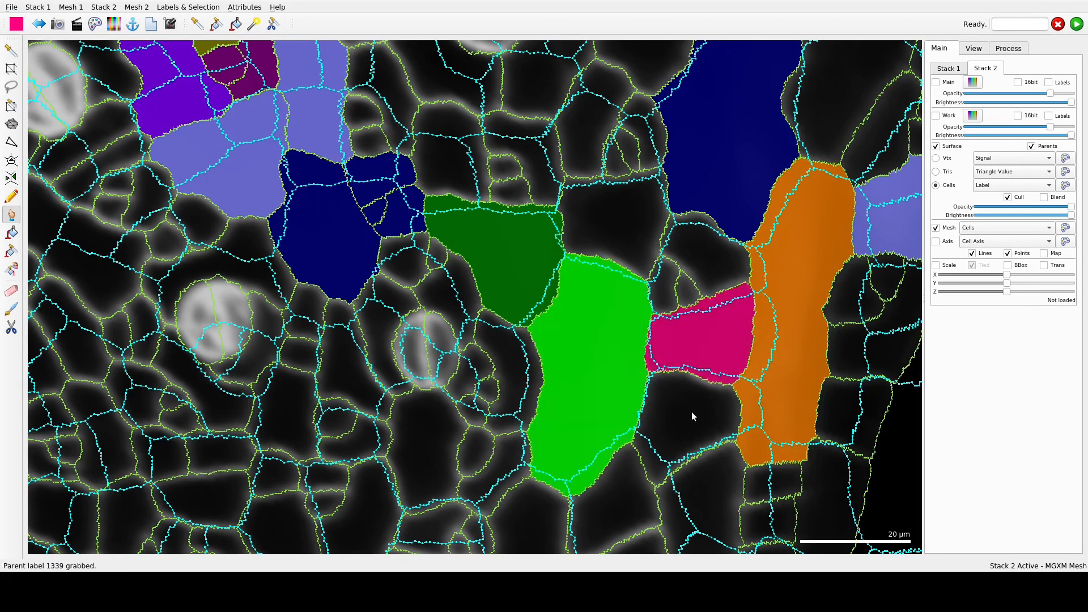
alt+click(691, 411)
right_drag(756, 351, 717, 388)
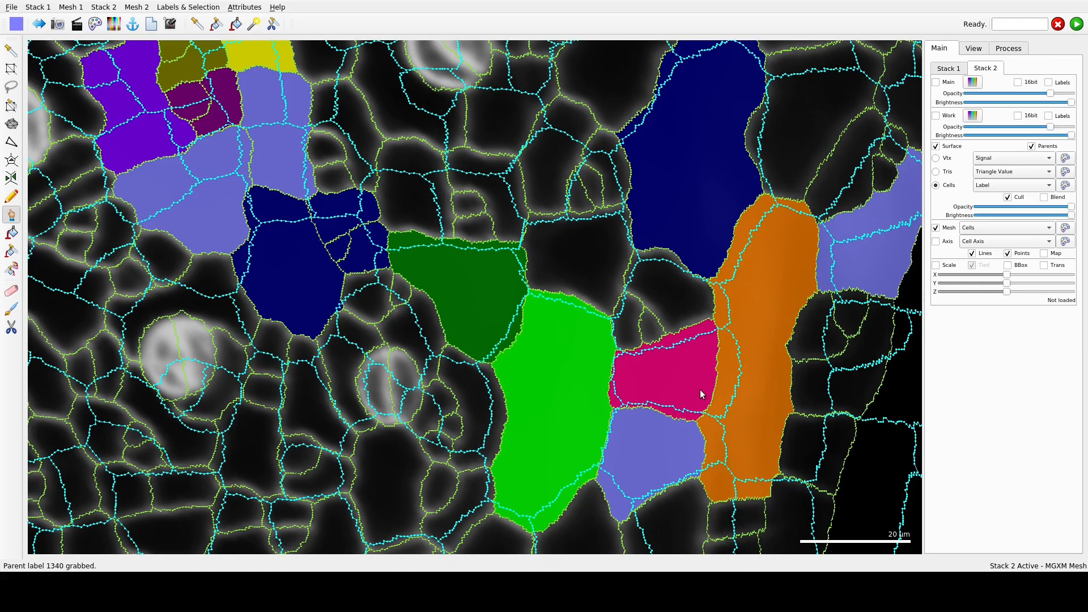
- Load the parent labels for Stack 2 from mT4T5.csv in the WT-Col-Add2 parents folder with the Load Parents process
scroll(719, 286, down, 5)
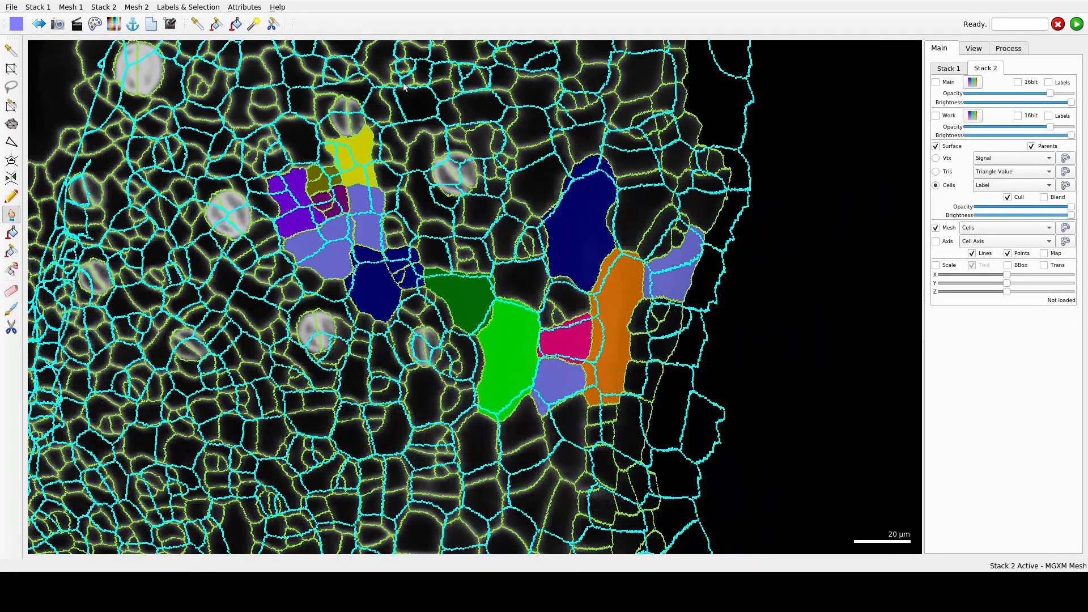
right_drag(343, 79, 342, 132)
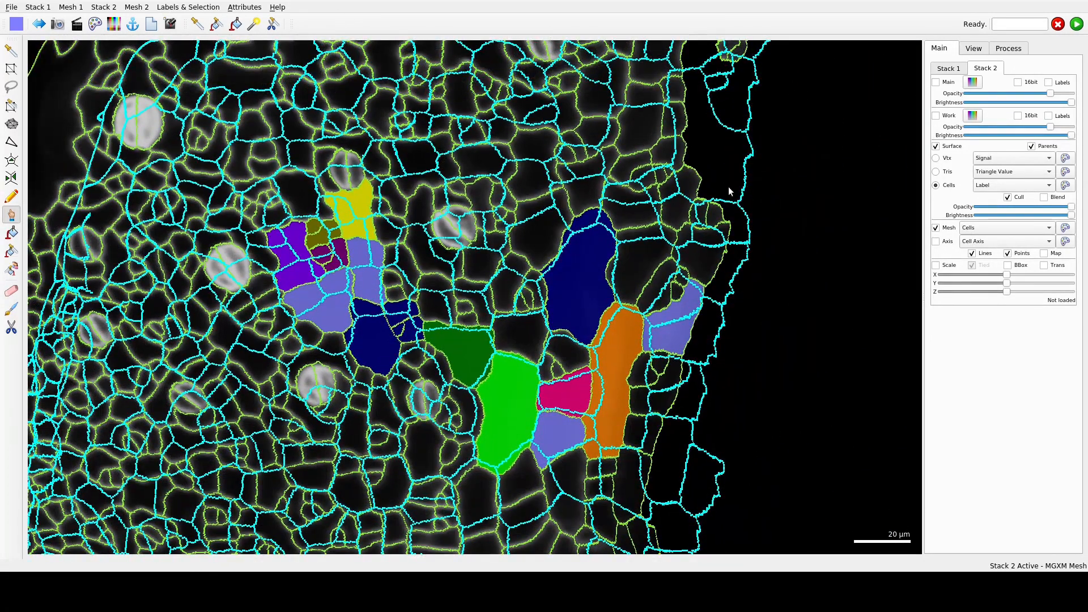
click(1009, 51)
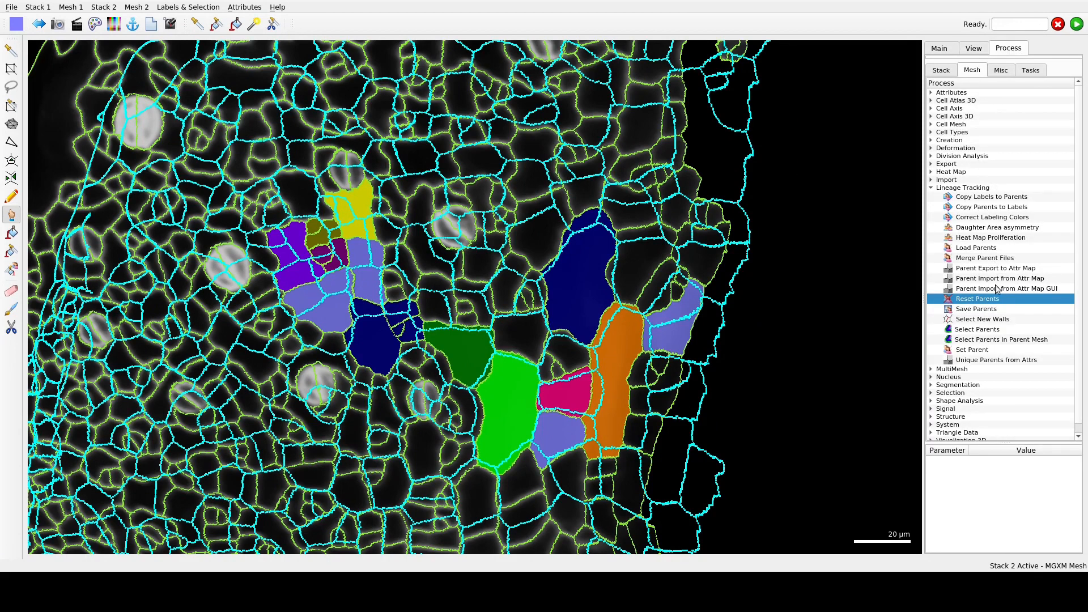
click(984, 252)
double_click(984, 250)
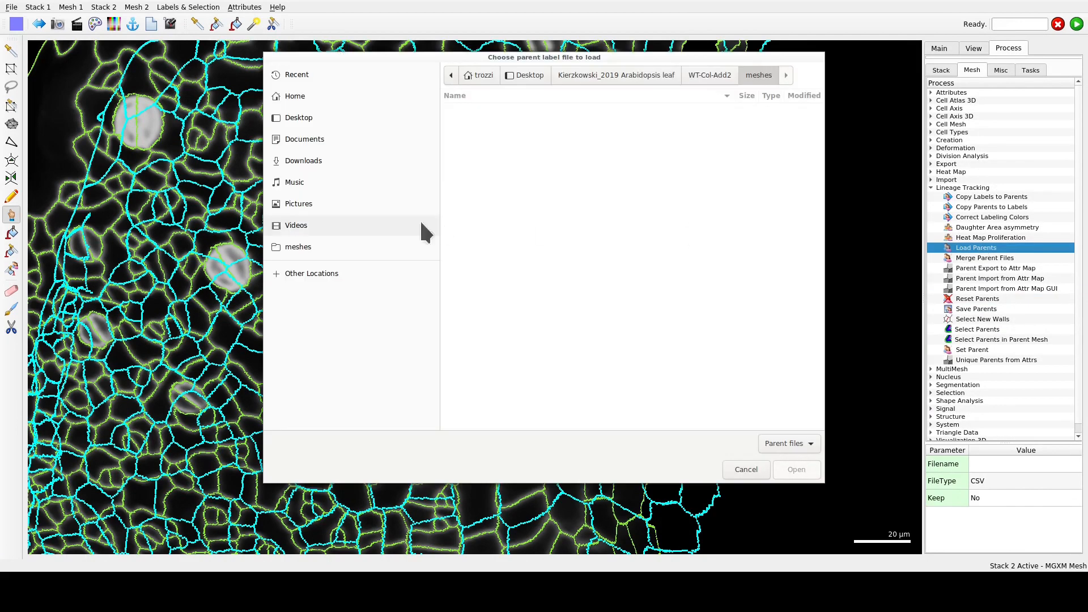
click(716, 76)
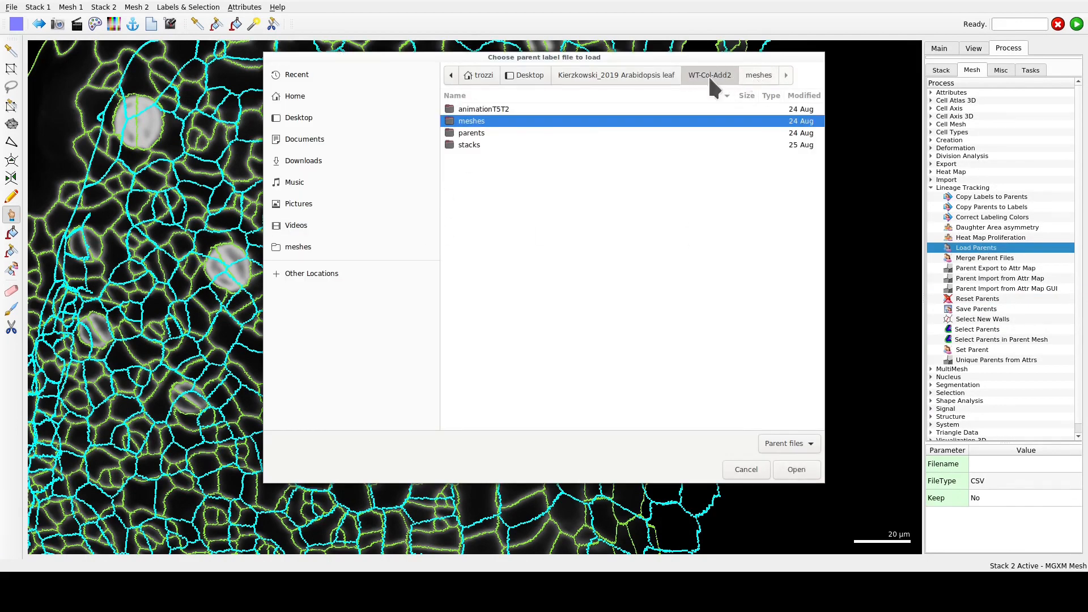
click(494, 132)
double_click(494, 132)
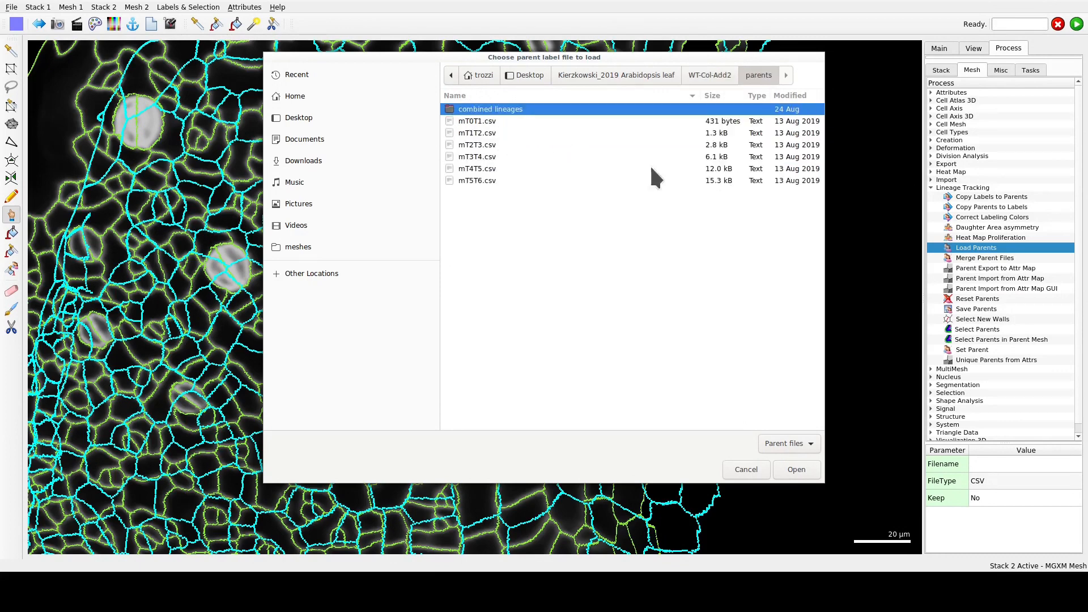
click(480, 170)
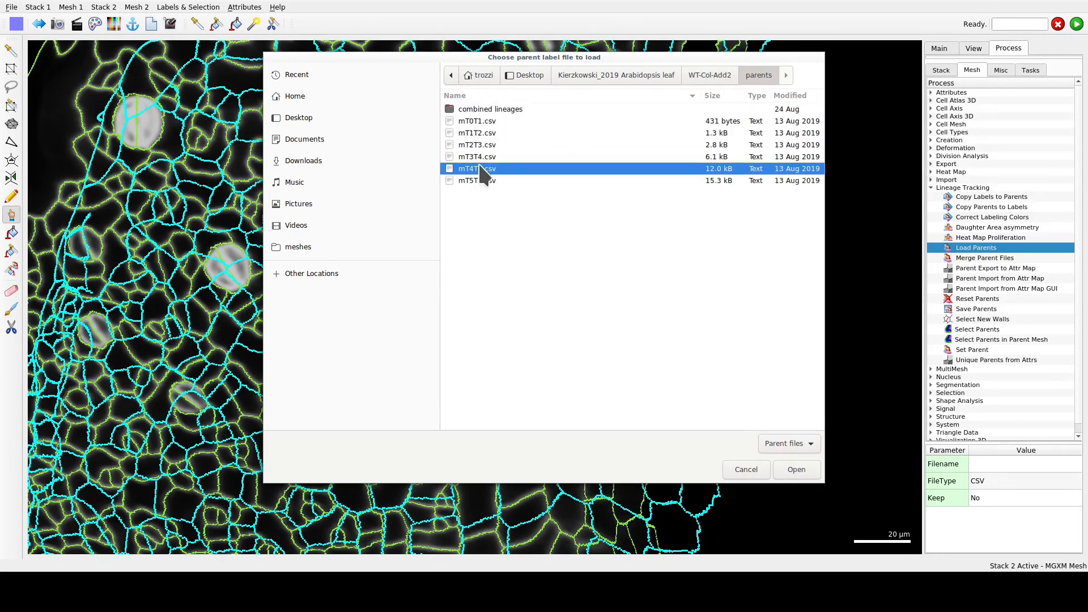
click(796, 470)
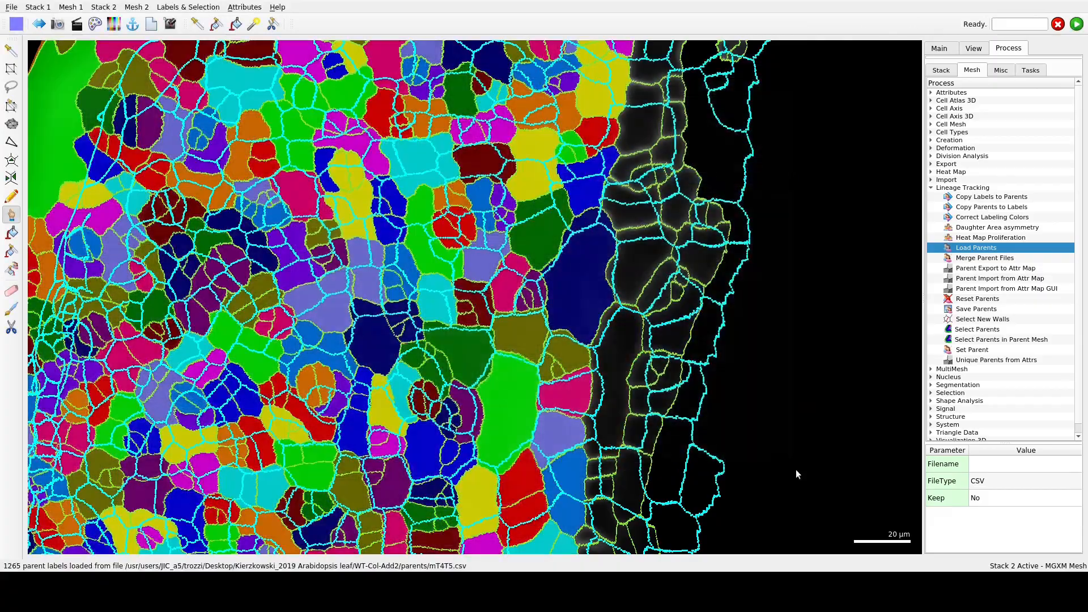
- Move the Stack 1 mesh off the Stack 2 mesh so the two leaves lie side by side
scroll(676, 321, down, 5)
right_drag(532, 343, 617, 272)
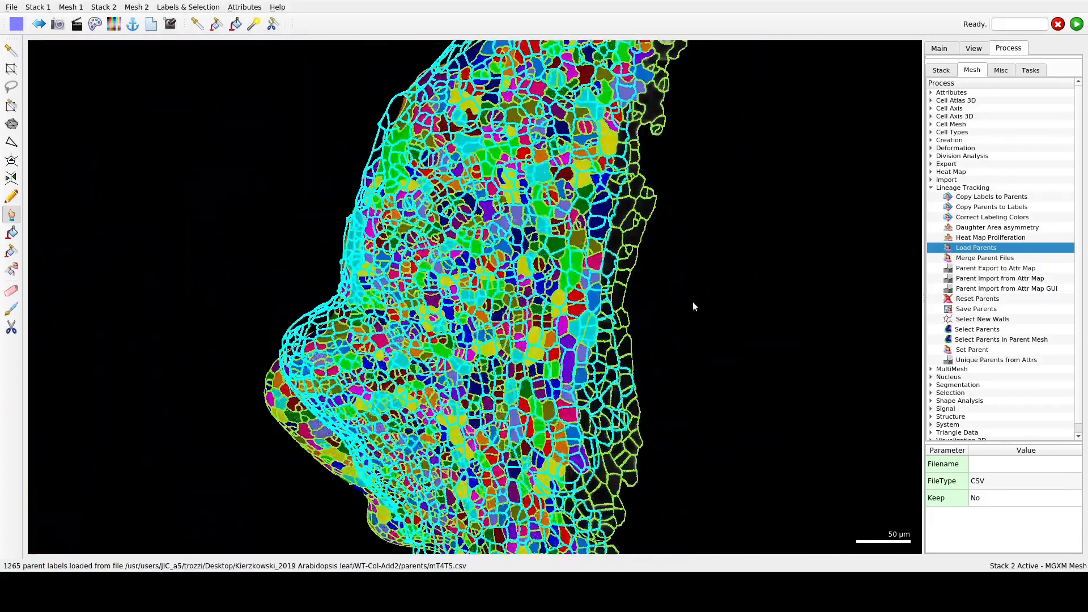
ctrl+right_drag(696, 300, 511, 266)
ctrl+right_drag(705, 318, 495, 327)
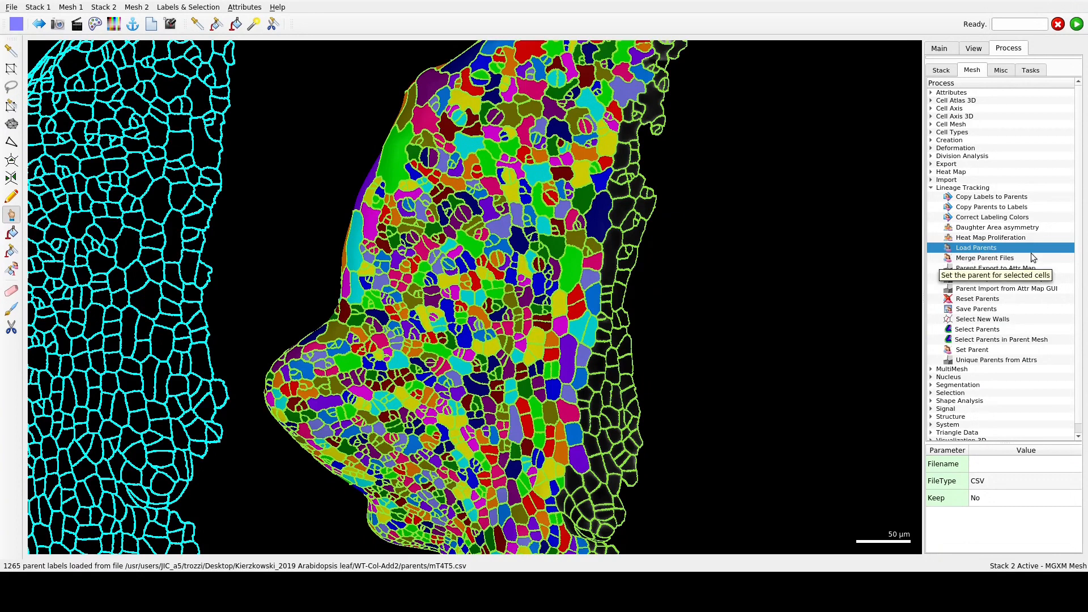
- Clear the loaded parent labels from the Stack 2 mesh with the Reset Parents process
click(990, 312)
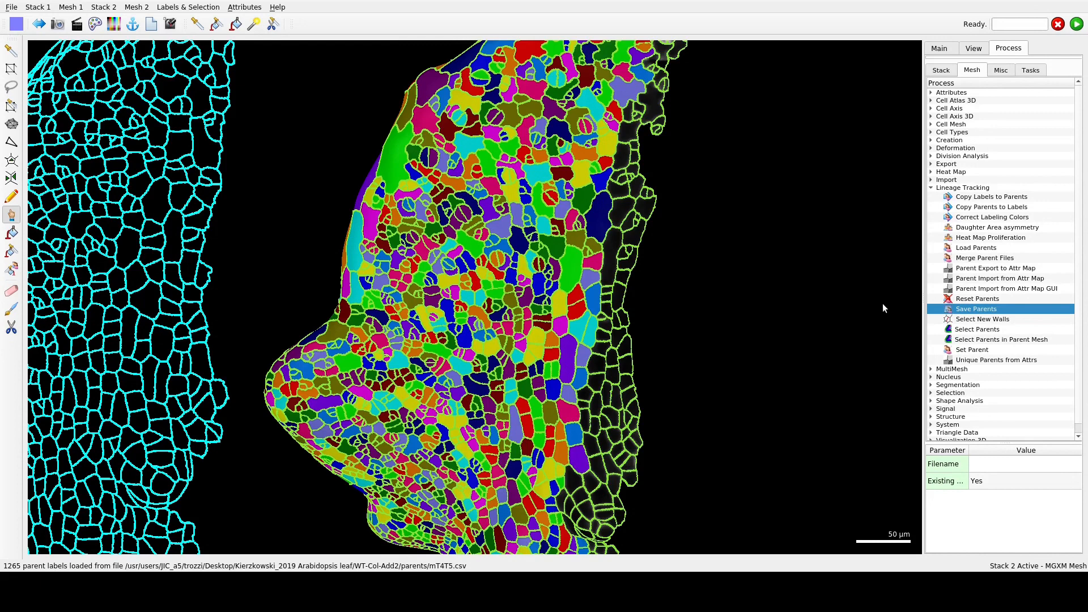
scroll(644, 285, down, 5)
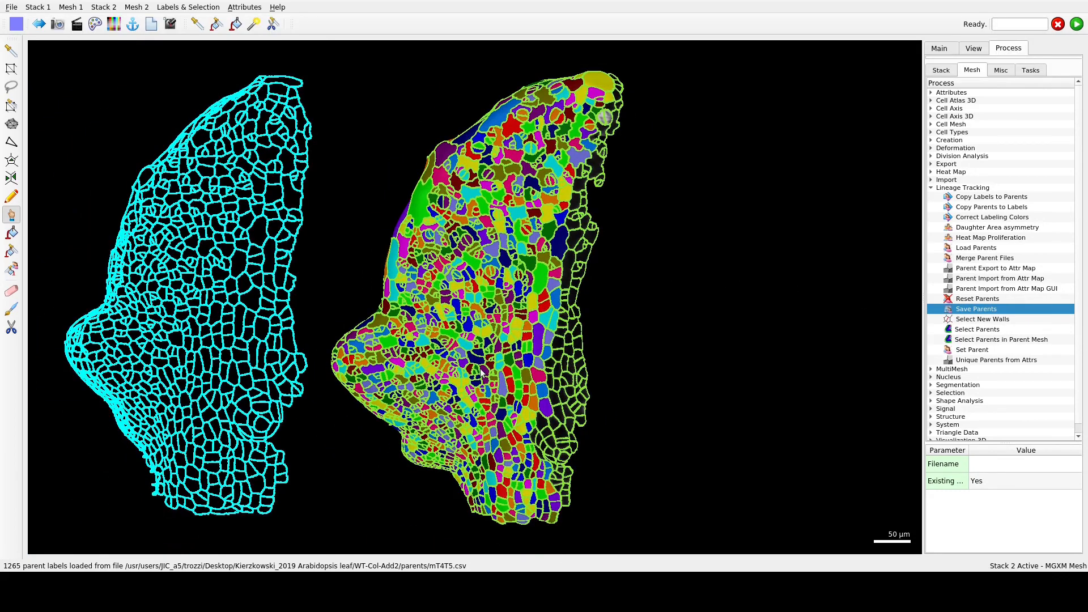
double_click(991, 299)
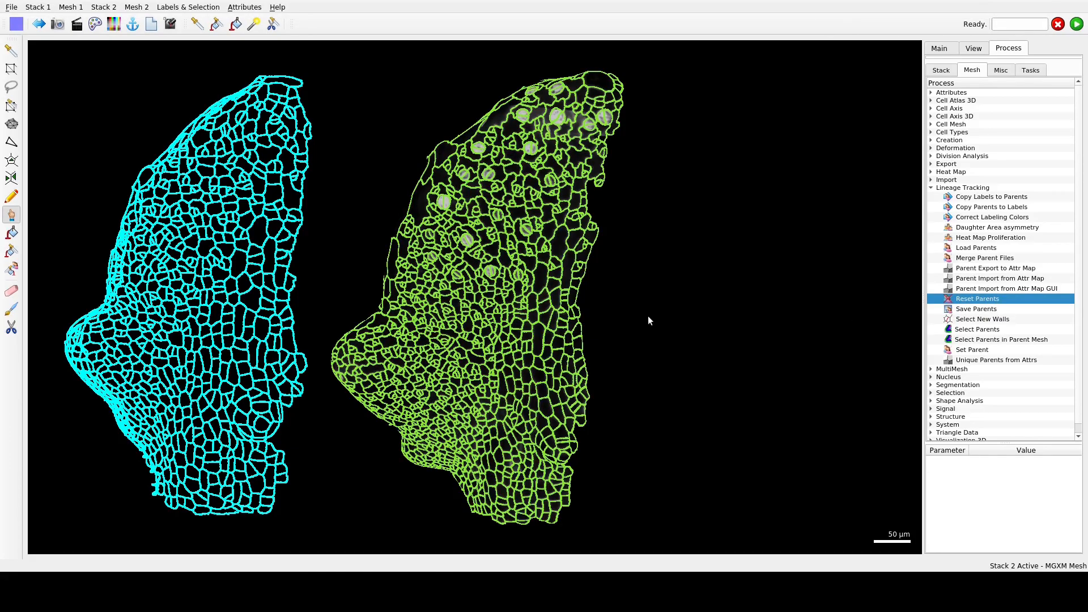
- Move the Stack 1 mesh back over the Stack 2 mesh and match their cell outlines near the leaf's inner margin
mouse_move(647, 315)
right_down()
mouse_move(620, 324)
mouse_move(635, 322)
right_up()
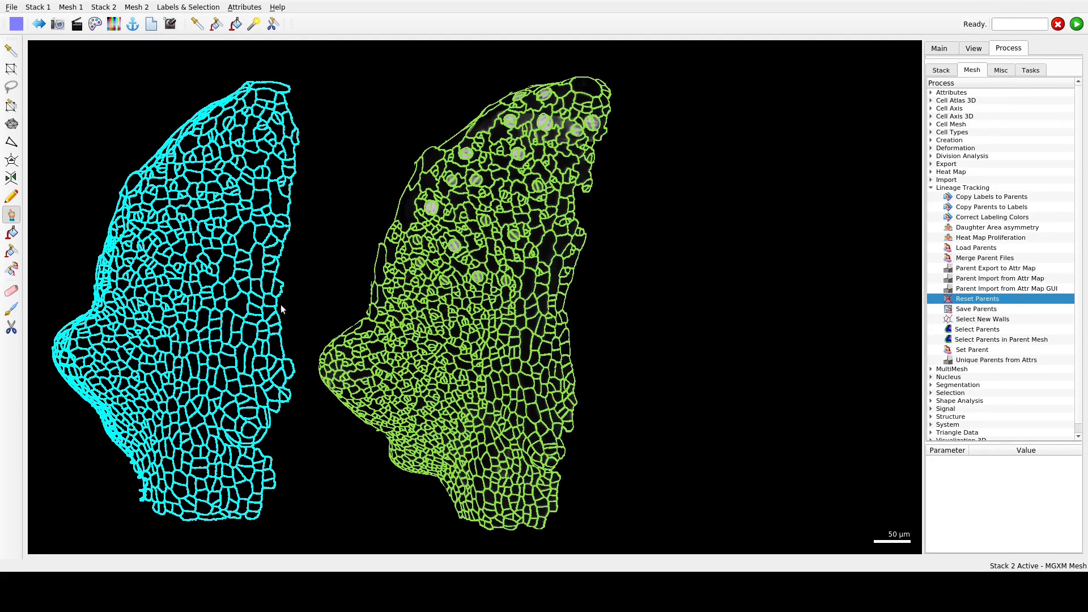
ctrl+right_drag(268, 317, 570, 307)
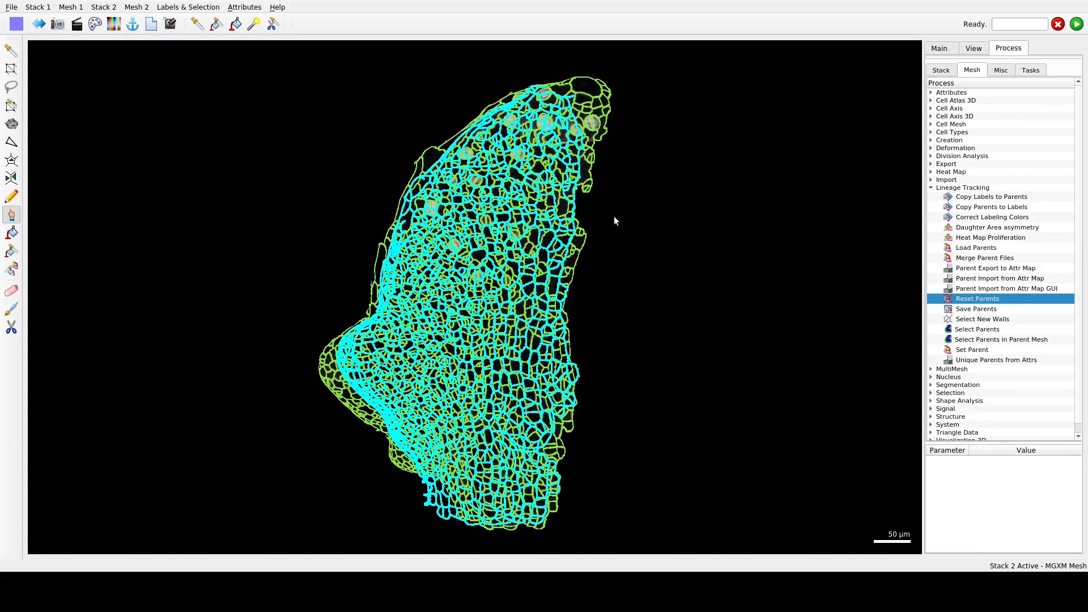
drag(591, 219, 540, 483)
right_drag(540, 483, 529, 482)
scroll(532, 480, up, 8)
right_drag(597, 406, 584, 340)
scroll(583, 340, up, 2)
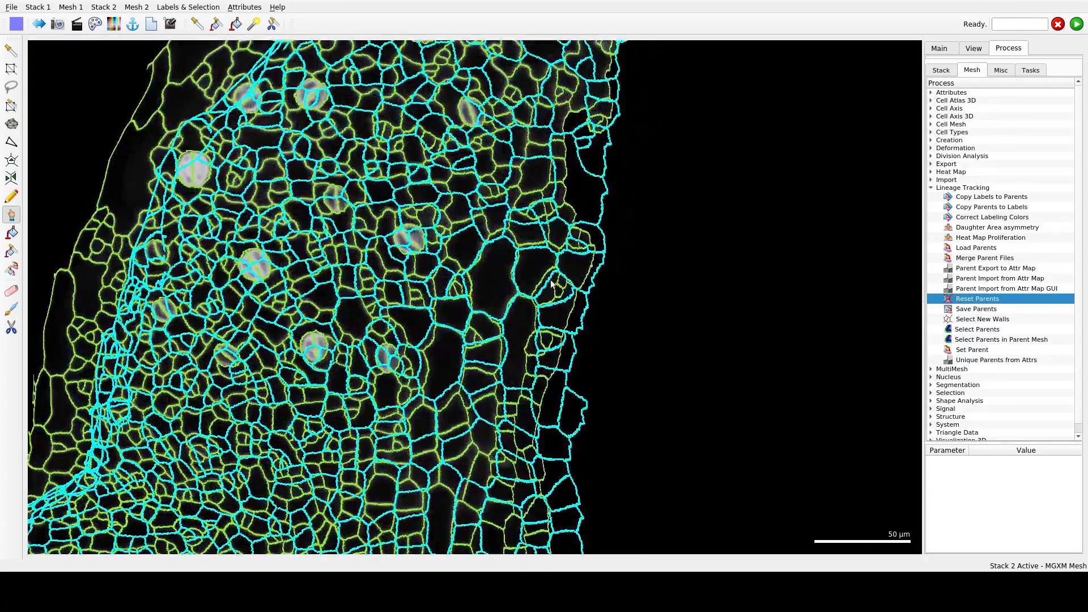
- Assign the matching Stack 1 parent label to the elongated pair of Stack 2 cells near the leaf's inner margin
drag(598, 199, 630, 278)
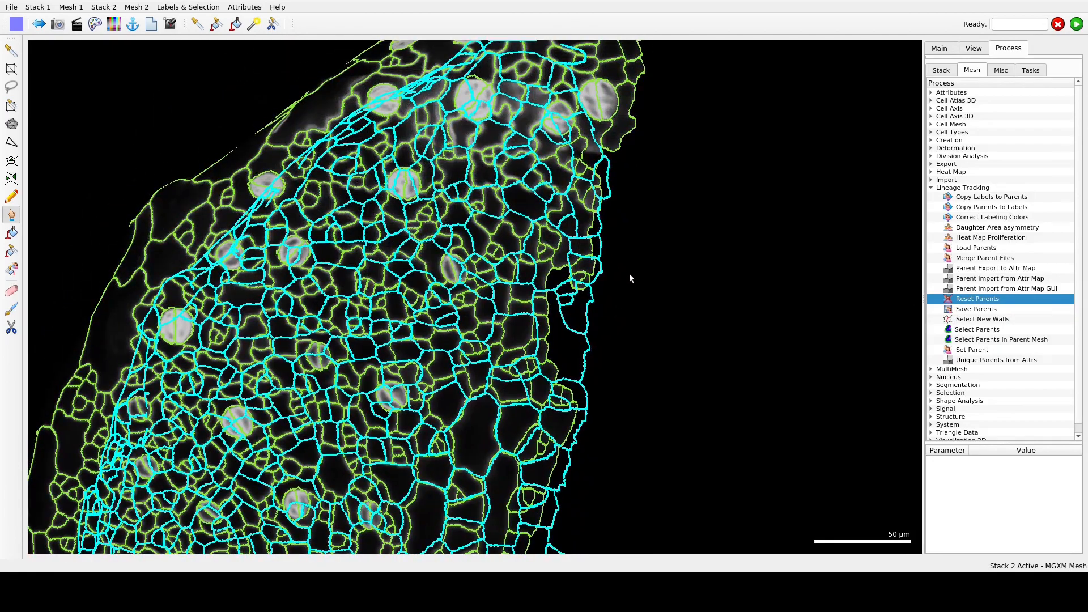
right_drag(618, 328, 677, 154)
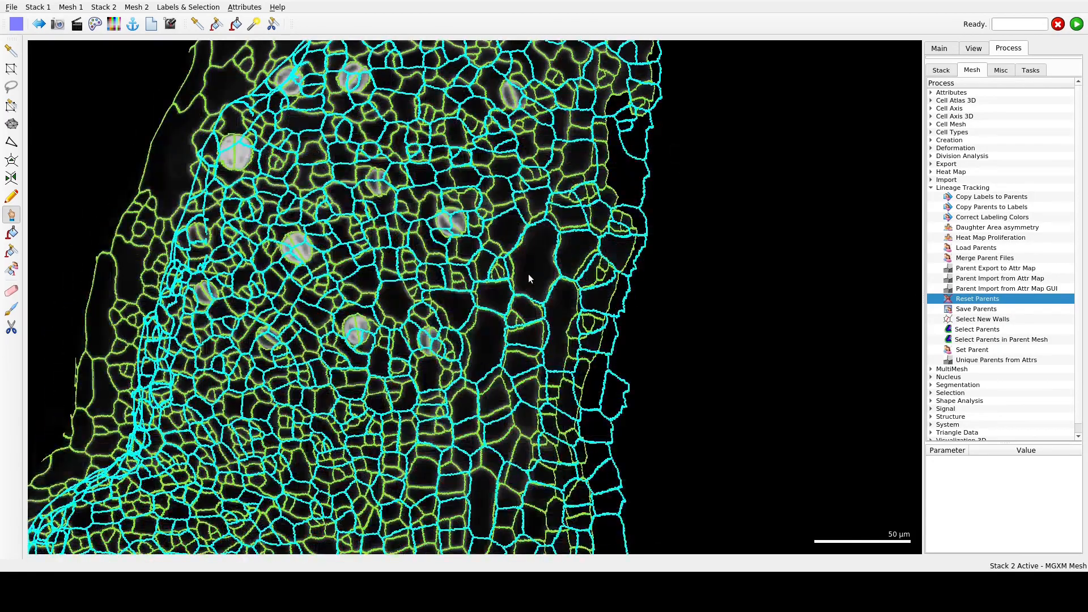
alt+click(545, 277)
- Align the meshes at the outer lobe and assign the matching parent label to the wide Stack 2 cell area near its tip
right_drag(547, 279, 808, 310)
drag(616, 249, 651, 266)
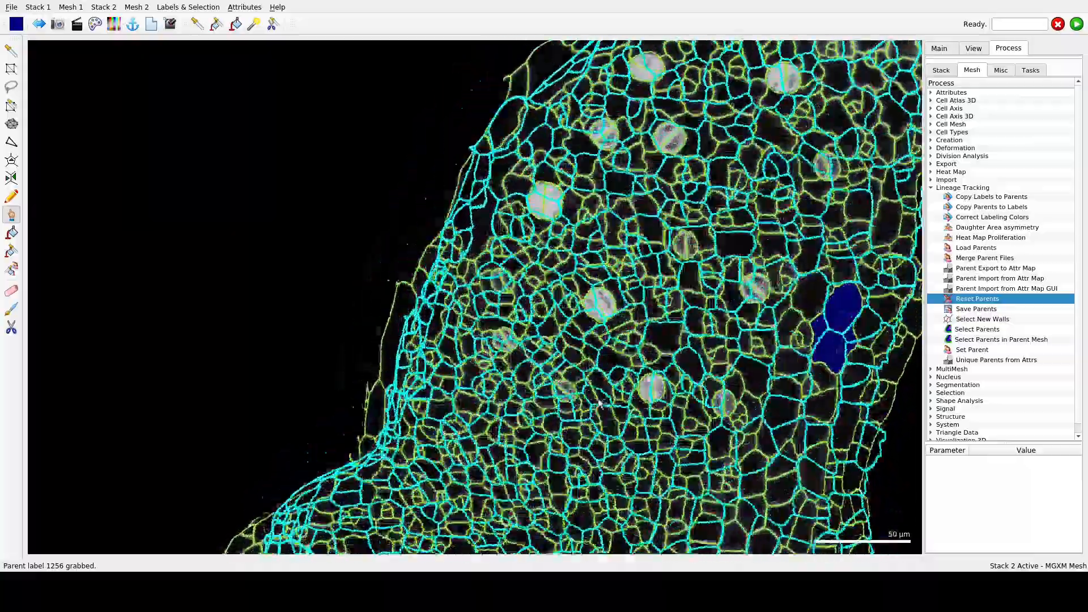
right_drag(652, 267, 500, 87)
right_drag(614, 416, 571, 423)
scroll(598, 393, down, 3)
drag(571, 424, 483, 427)
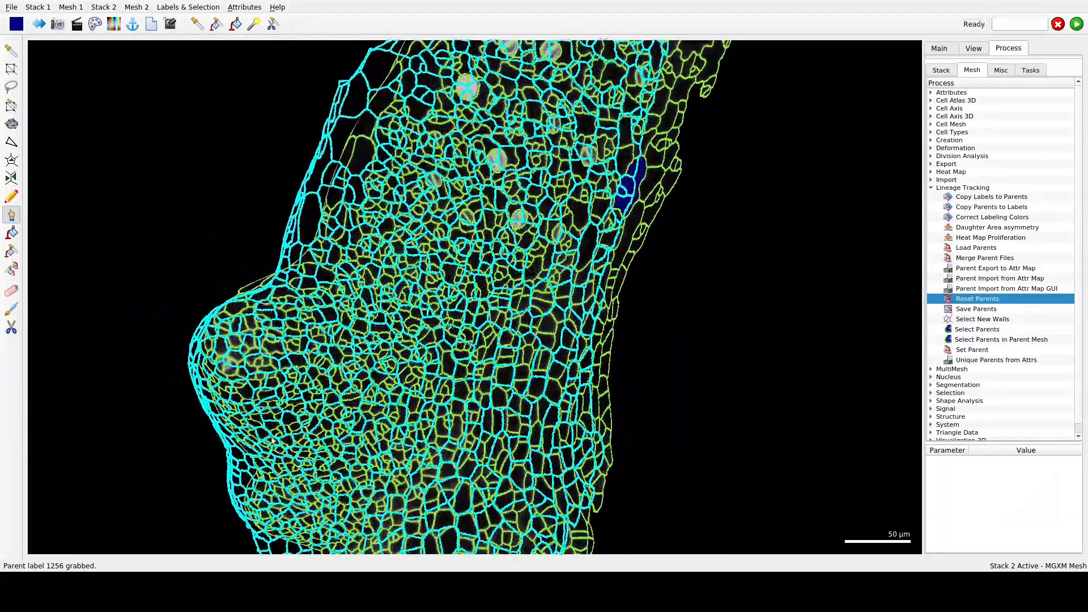
scroll(192, 438, up, 5)
scroll(192, 438, up, 3)
right_drag(193, 438, 423, 378)
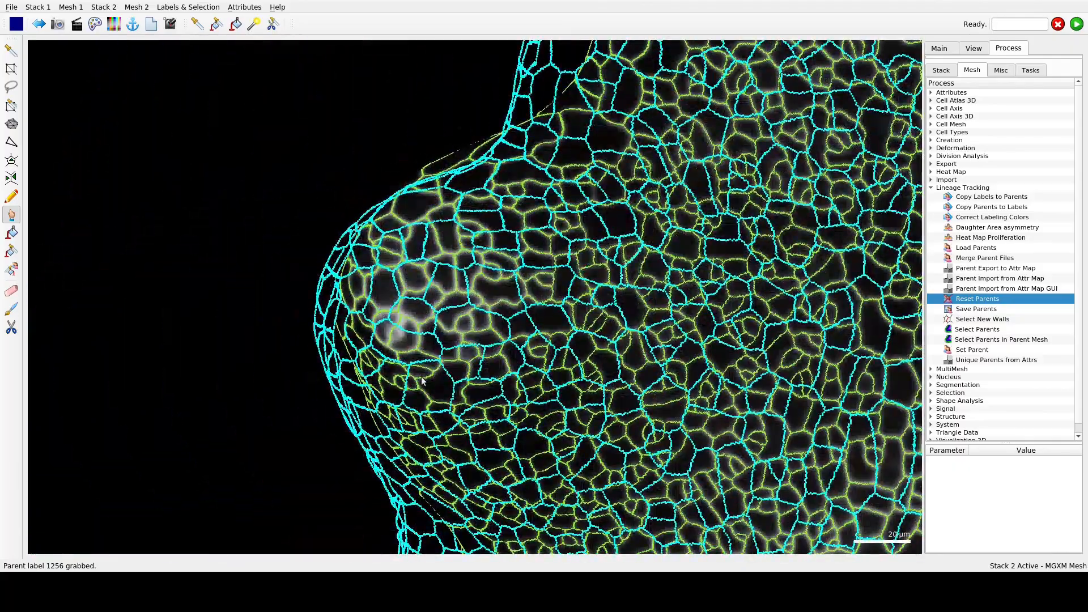
drag(432, 374, 472, 379)
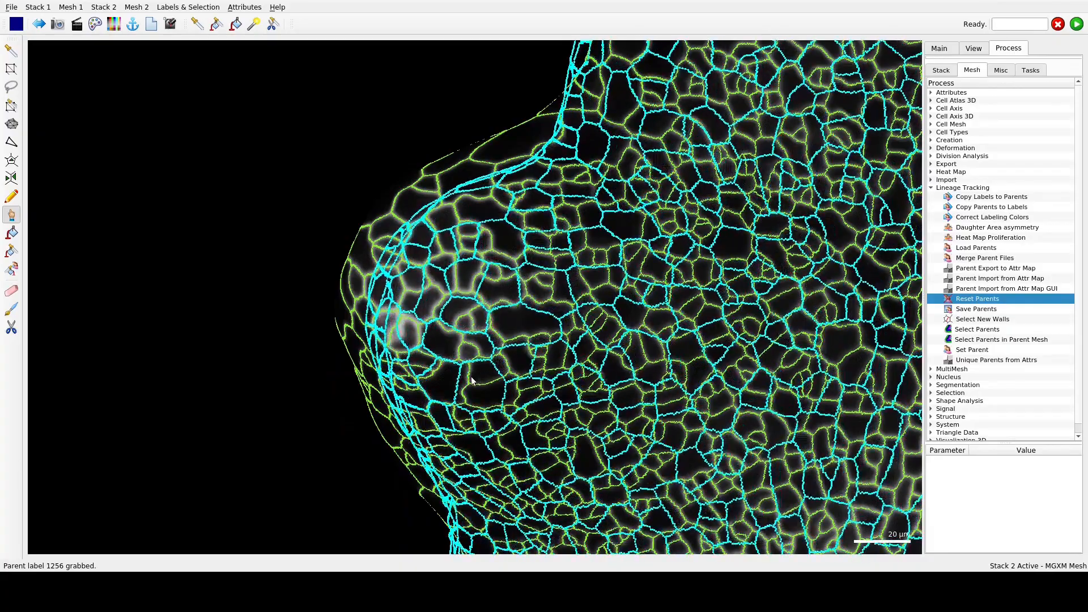
click(446, 338)
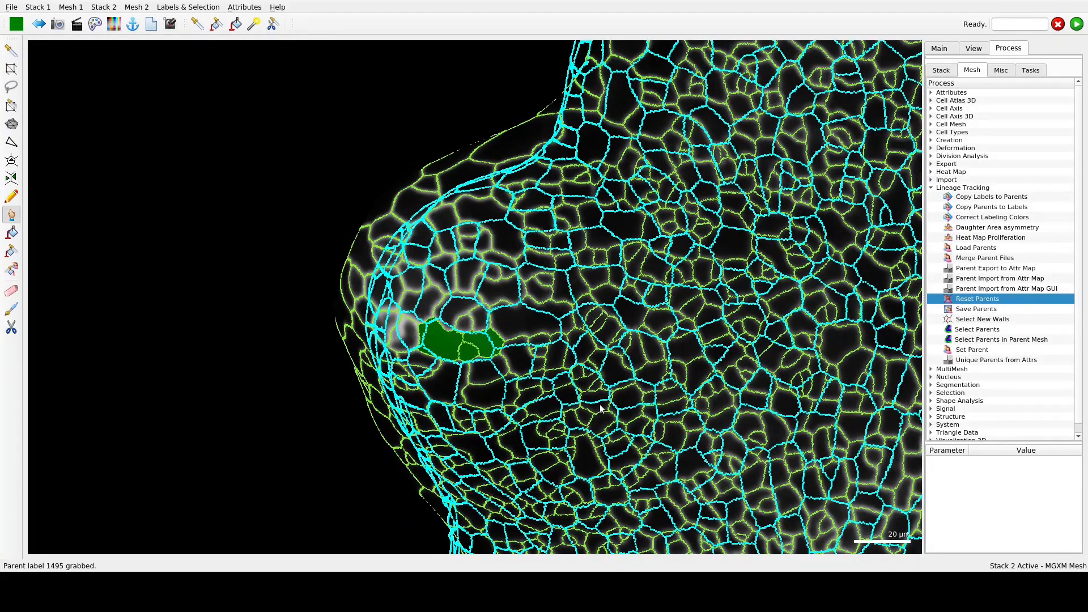
- Realign the Stack 1 mesh above the lobe and assign a parent label to the long Stack 2 cell along the outer margin
drag(629, 361, 602, 399)
scroll(602, 399, down, 5)
right_drag(649, 425, 533, 433)
scroll(533, 434, down, 2)
drag(521, 328, 561, 309)
ctrl+right_drag(565, 340, 533, 324)
ctrl+drag(533, 323, 593, 398)
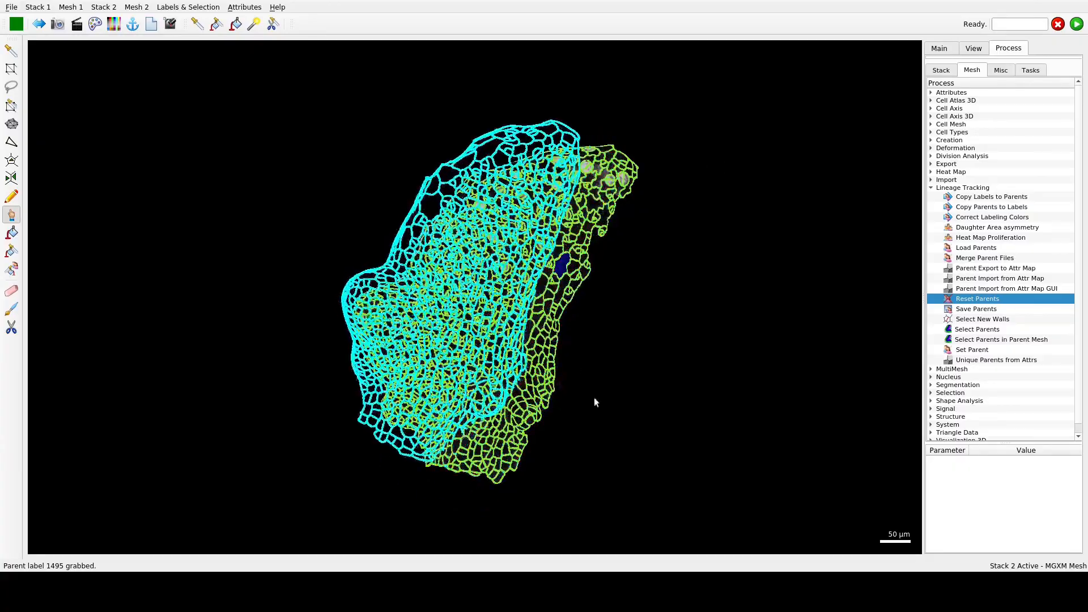
ctrl+right_drag(594, 398, 608, 399)
scroll(595, 391, up, 10)
right_drag(238, 176, 576, 330)
scroll(576, 329, up, 1)
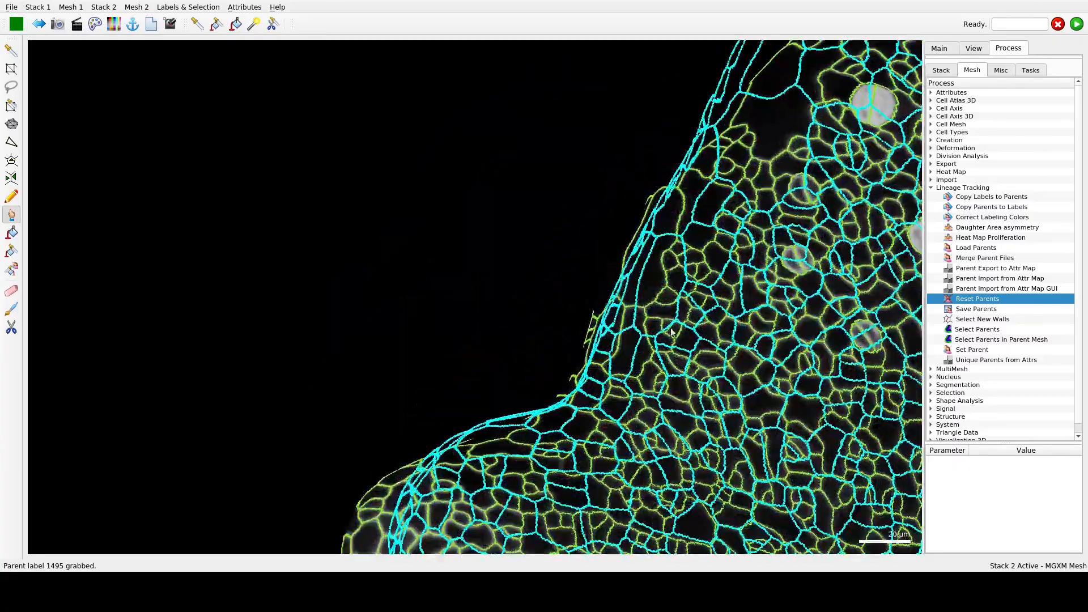
ctrl+right_drag(668, 329, 662, 303)
alt+click(654, 262)
- Assign the matching parent label to the large Stack 2 cell farther up the outer margin, toward the leaf tip
drag(654, 262, 619, 286)
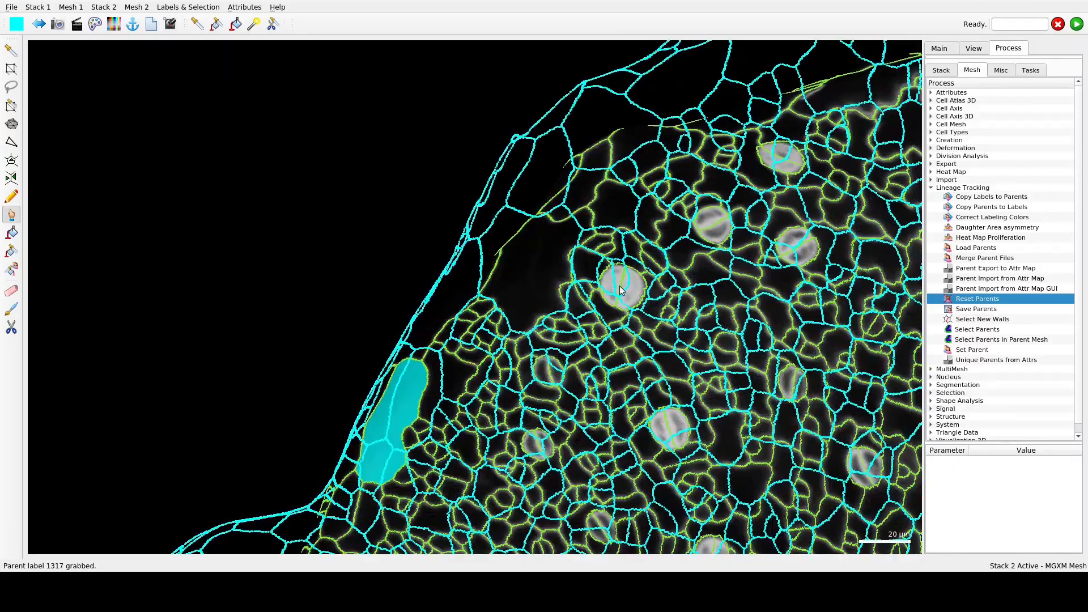
alt+click(549, 270)
drag(549, 269, 522, 341)
scroll(522, 341, down, 4)
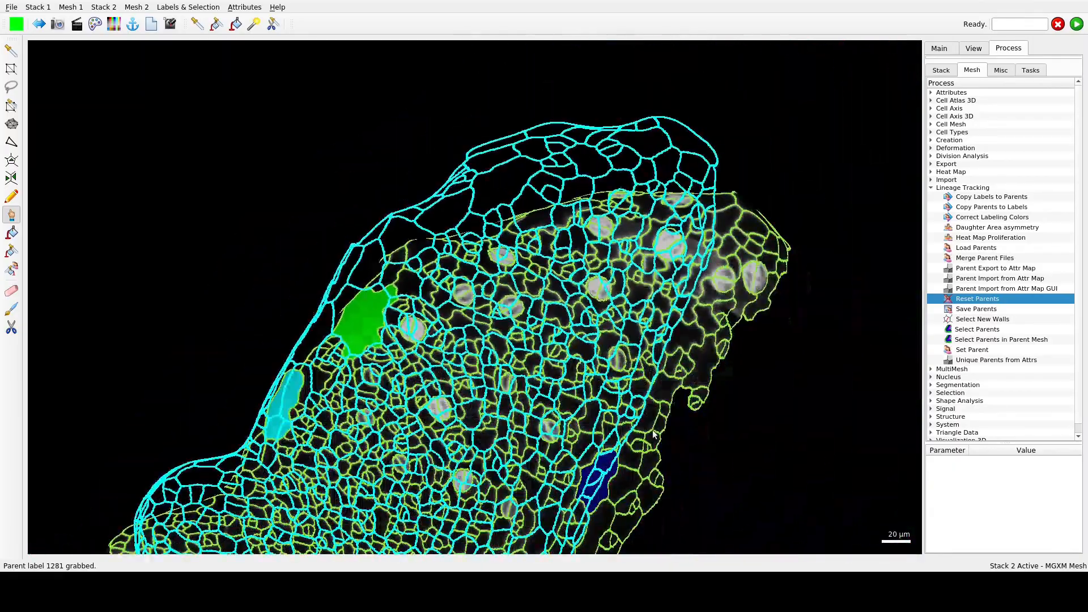
- Assign the matching parent label to a Stack 2 cell in the middle of the lower leaf blade
right_drag(522, 341, 401, 166)
drag(581, 453, 445, 425)
scroll(445, 425, up, 4)
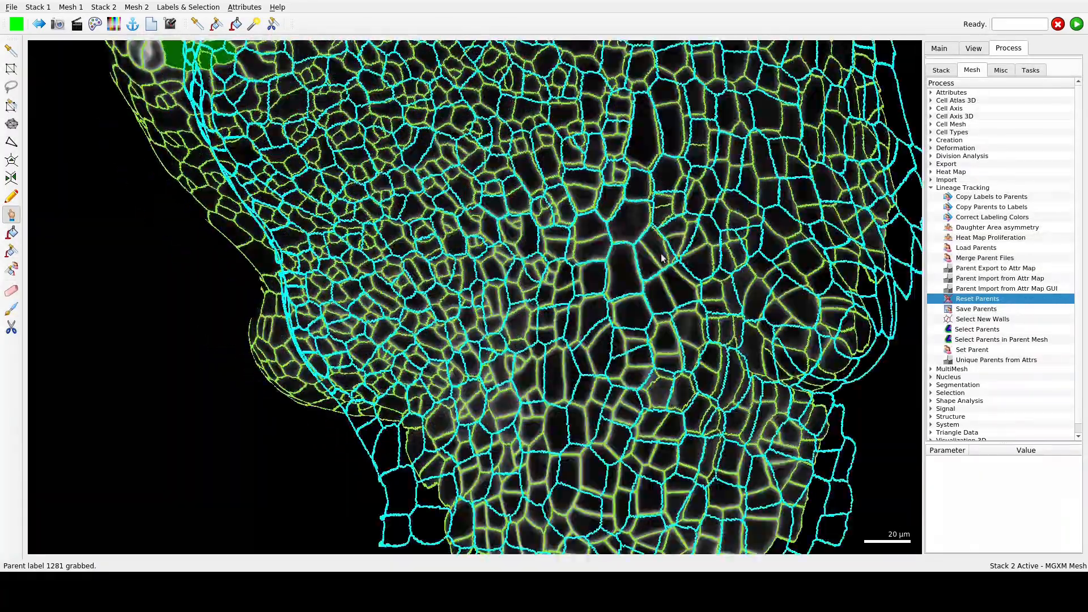
click(594, 228)
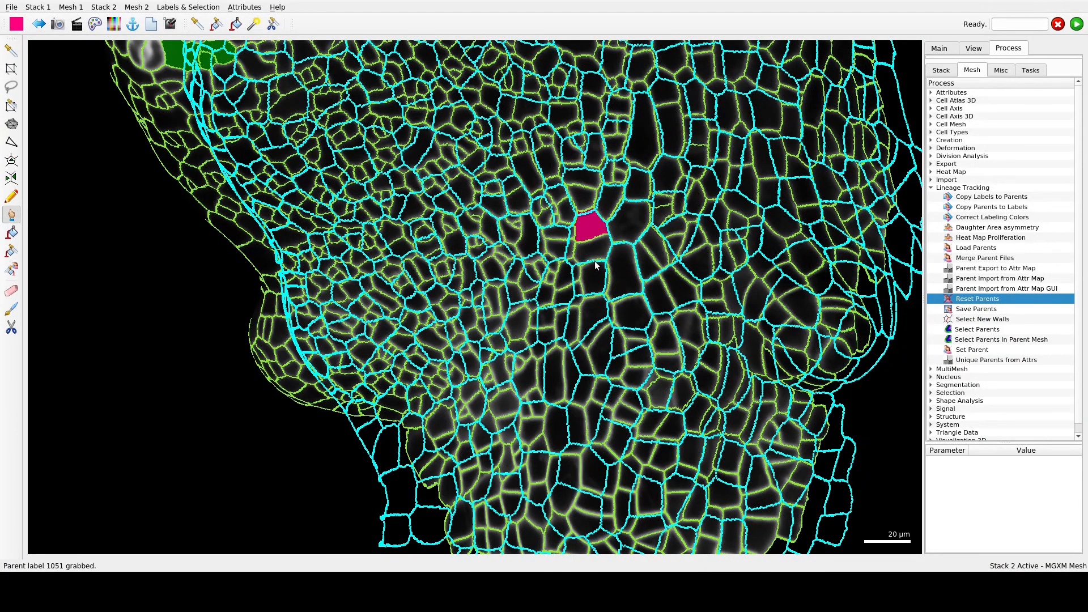
- Realign the cell outlines at the leaf base and assign one parent label to the two stacked Stack 2 cells near its inner corner
scroll(780, 304, down, 5)
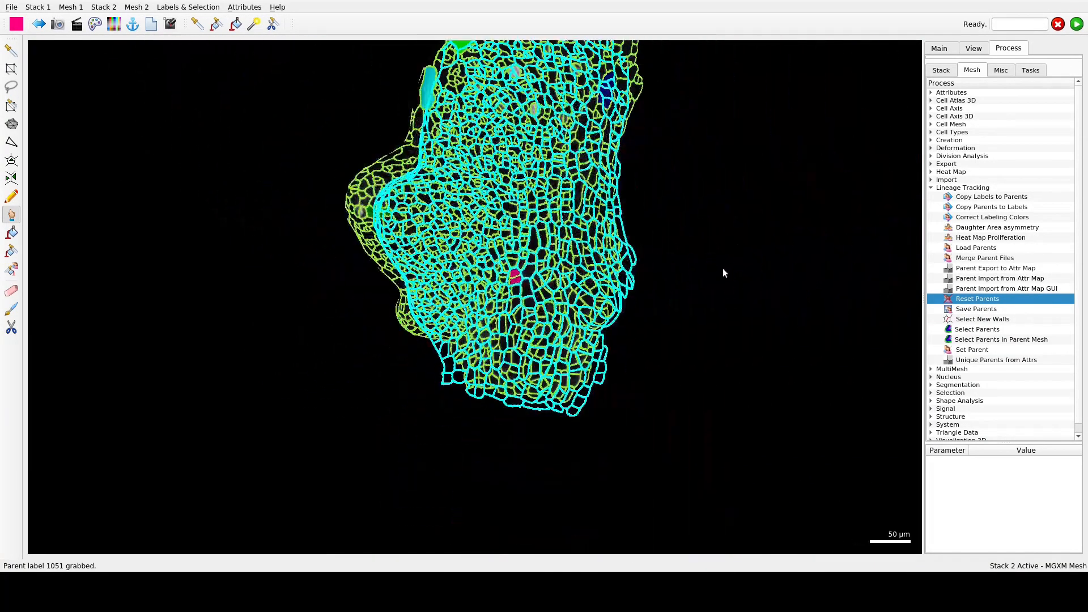
scroll(643, 352, up, 5)
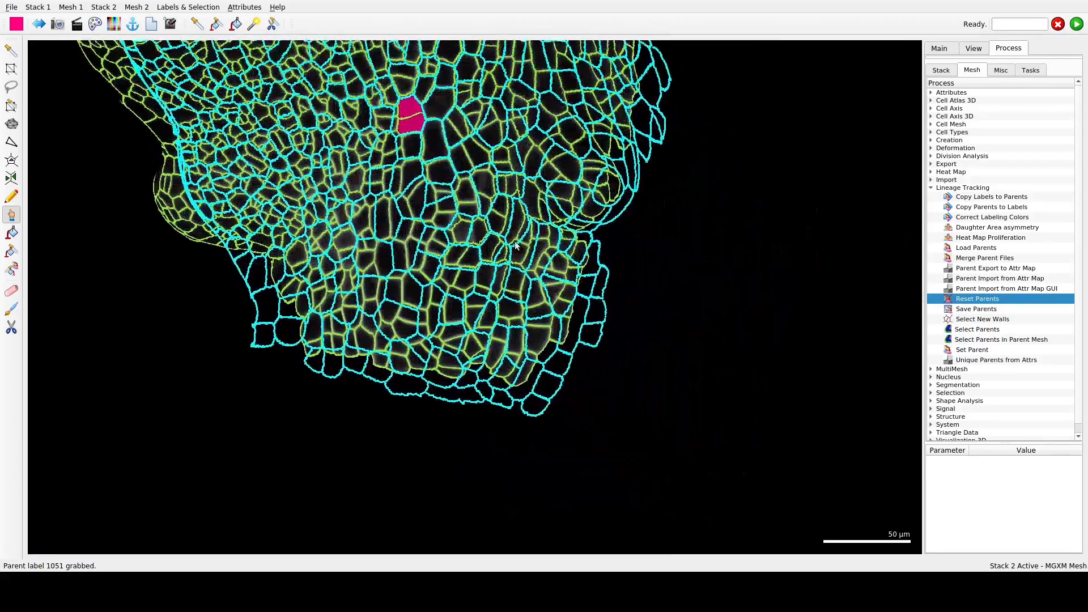
scroll(577, 342, up, 5)
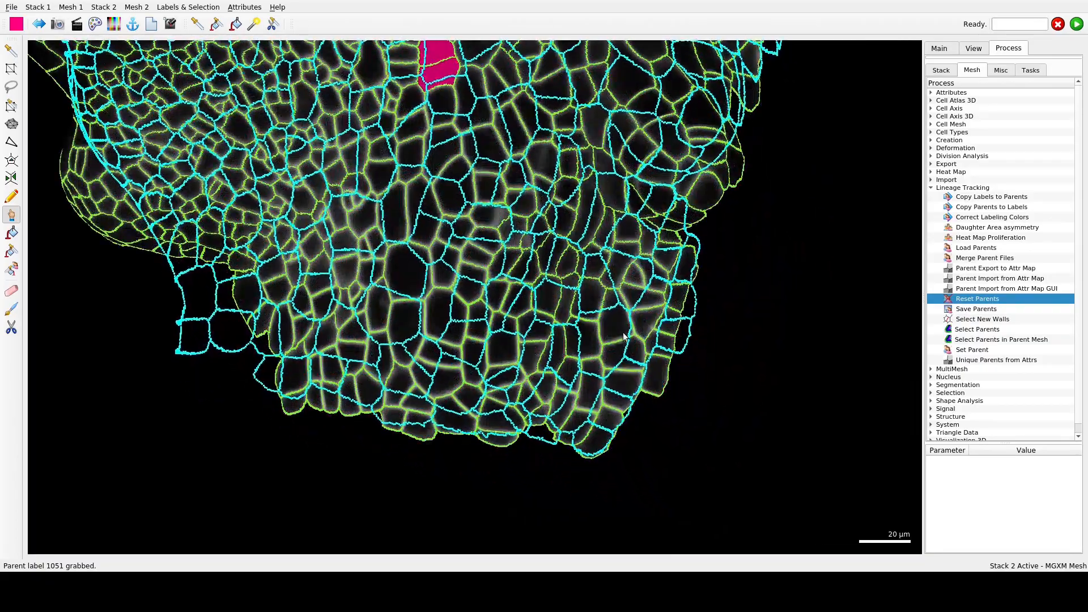
drag(628, 344, 642, 368)
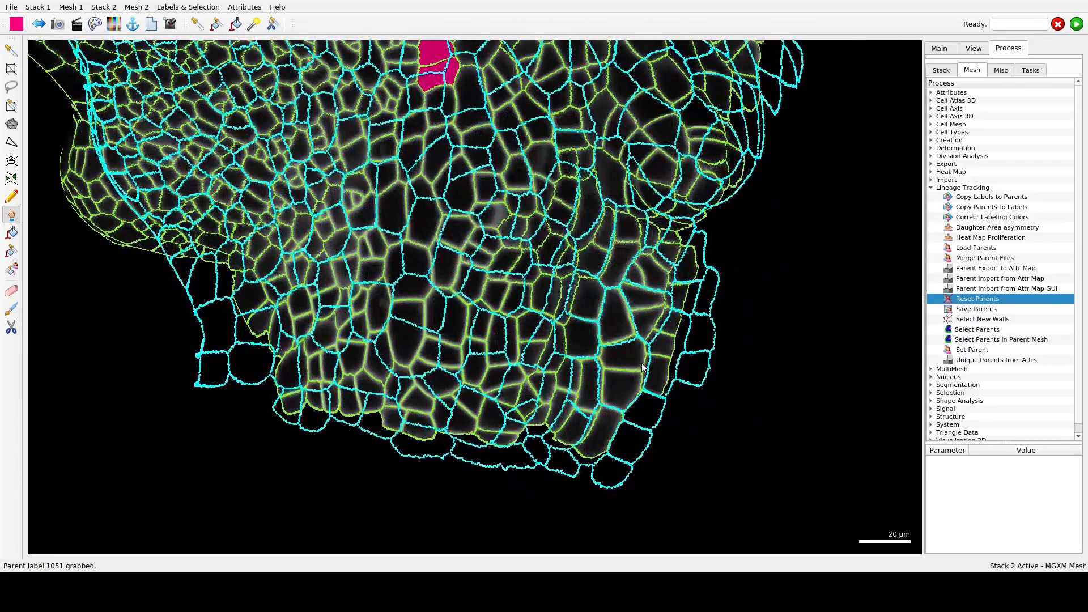
click(624, 359)
click(623, 377)
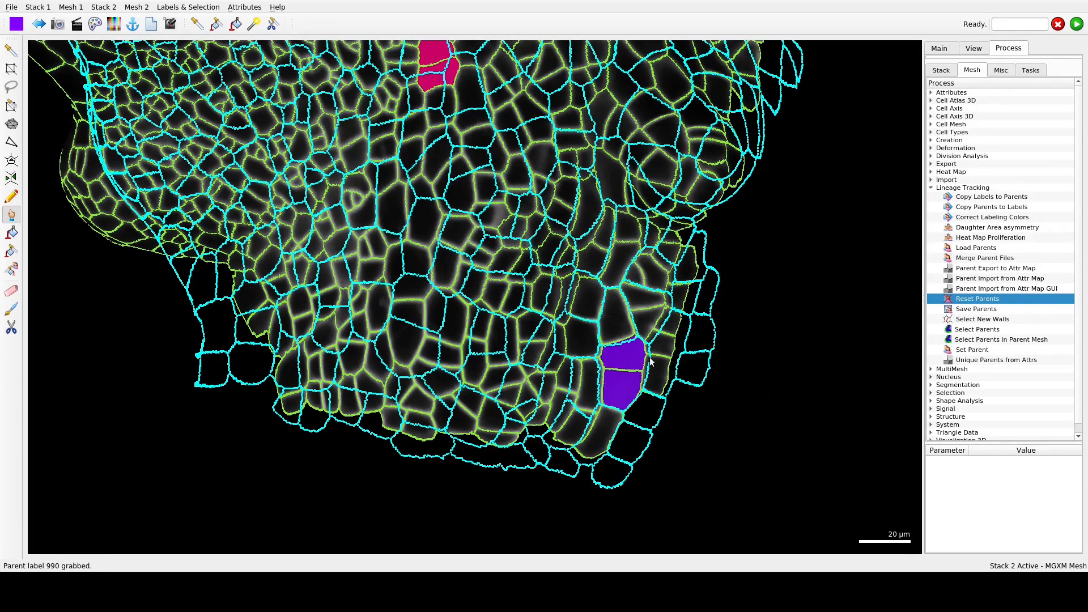
- Move the Stack 1 mesh off the labelled Stack 2 mesh so both whole leaves lie side by side
scroll(649, 356, down, 4)
scroll(650, 356, down, 6)
drag(560, 362, 354, 304)
scroll(604, 336, up, 3)
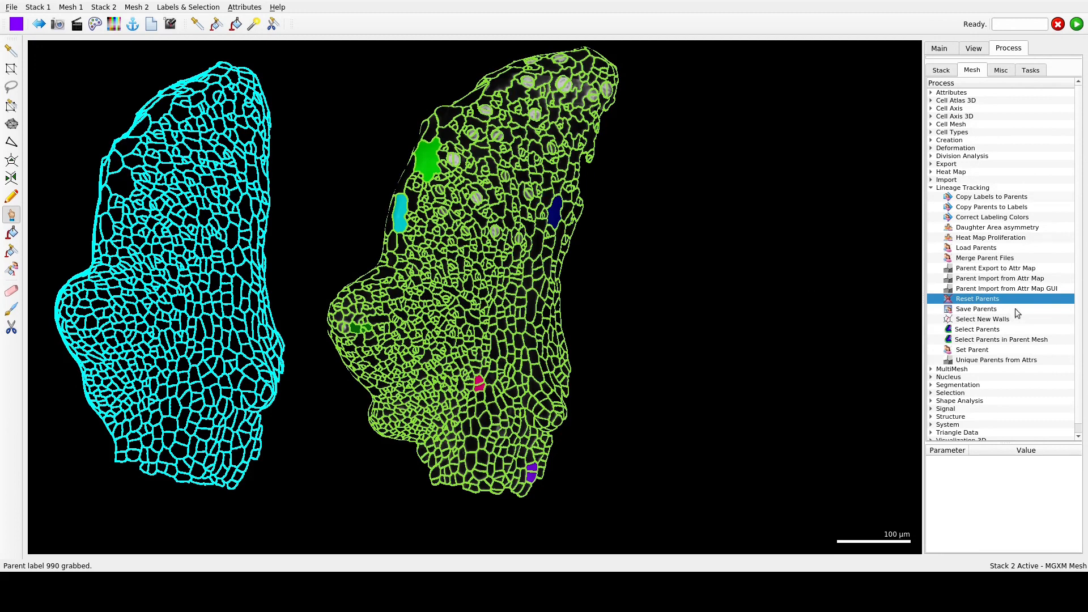
- Make Stack 1 the active stack and run the Set Correct Parents process from the Deformation group
click(930, 148)
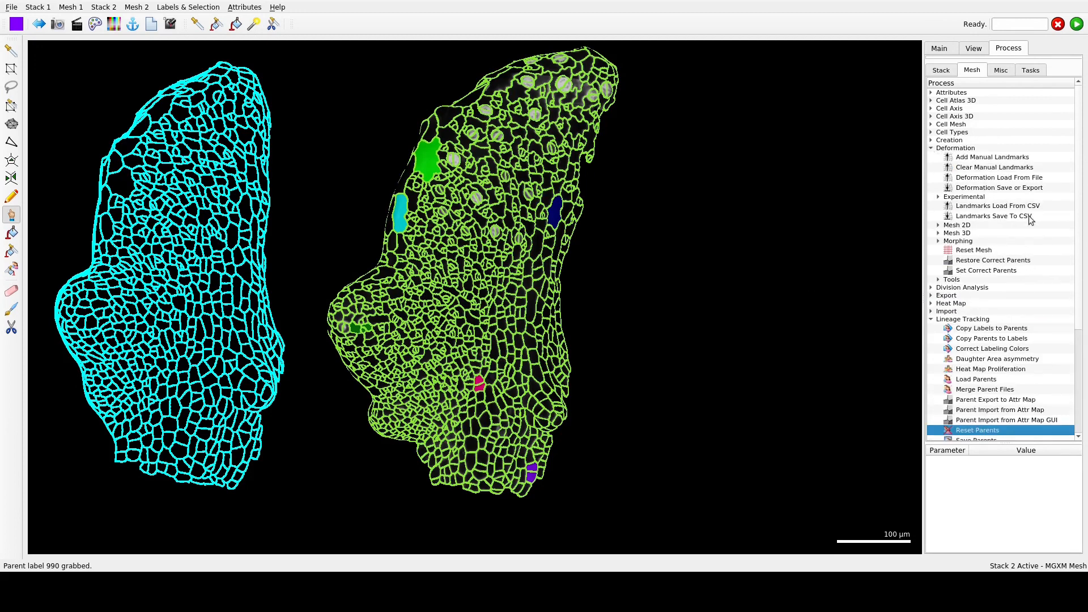
click(968, 270)
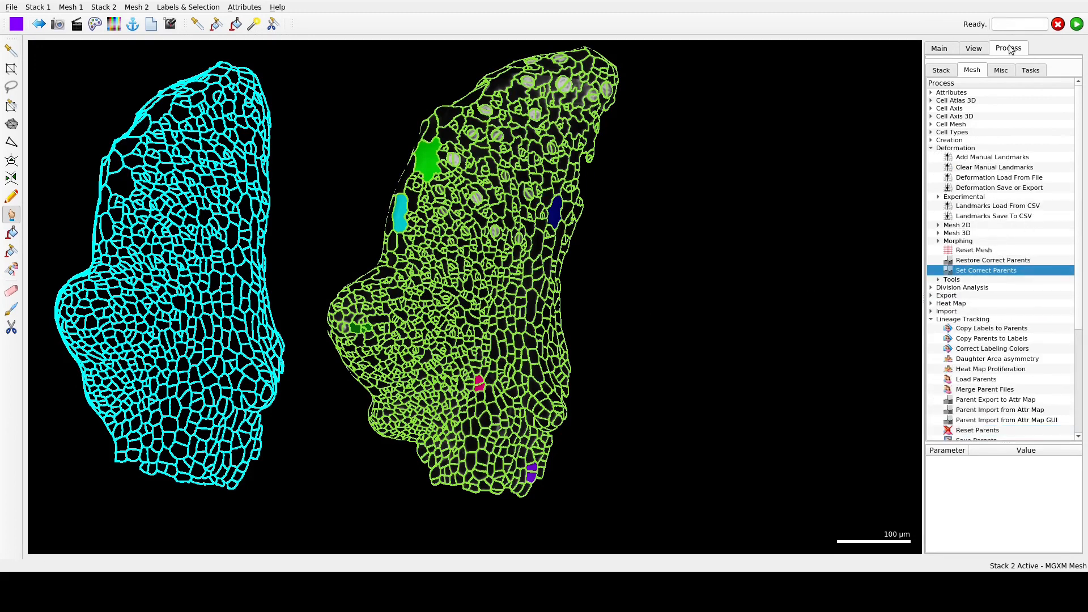
click(944, 49)
click(948, 68)
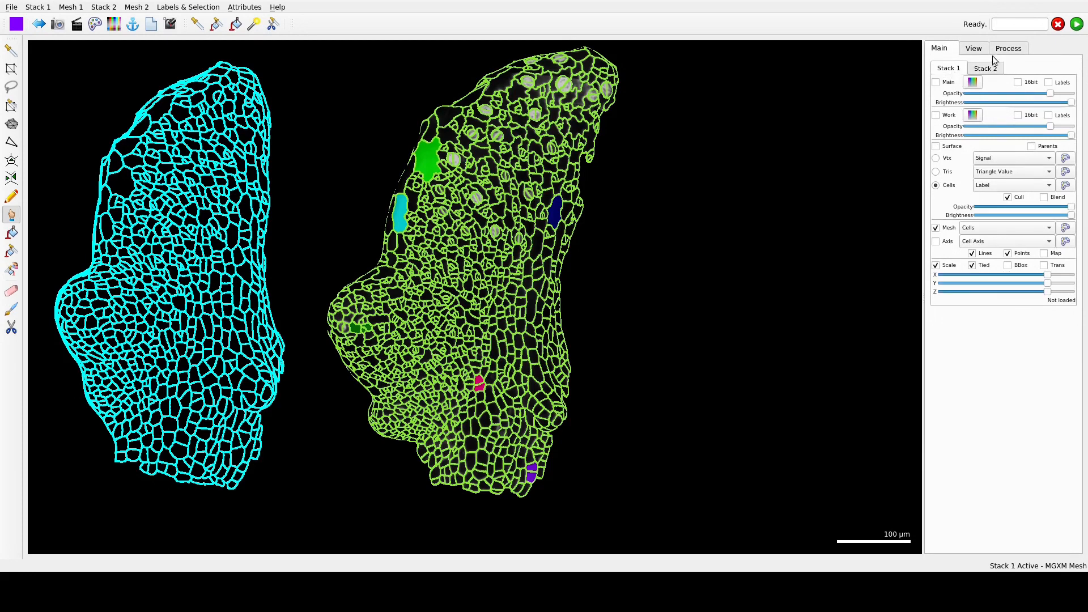
click(1008, 48)
click(1075, 24)
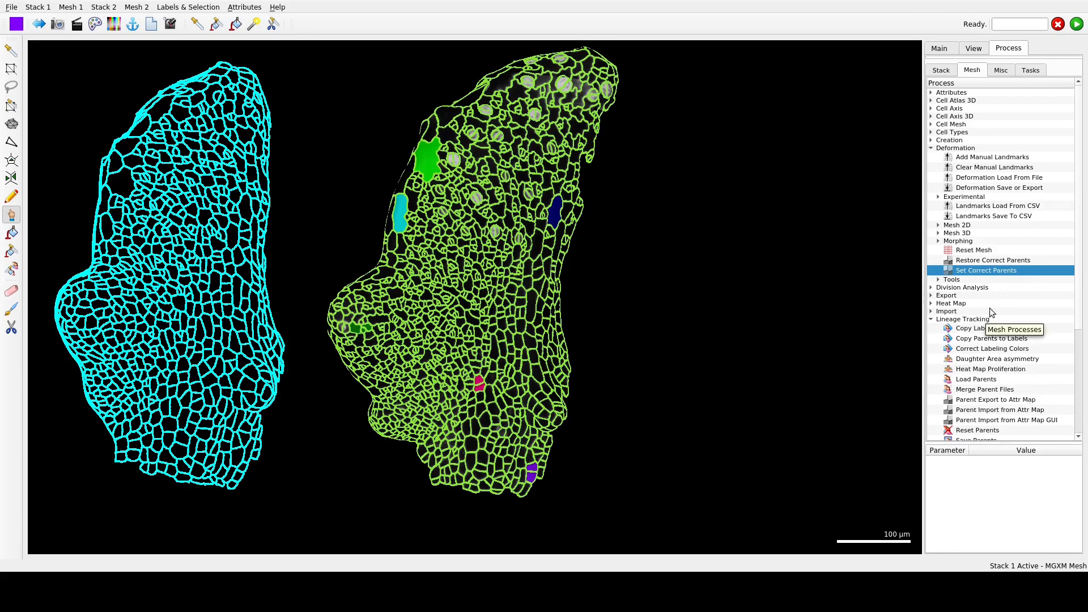
- Set Find Cells to Junction Projection for the Auto Parent Labeling Step 2D process
click(939, 226)
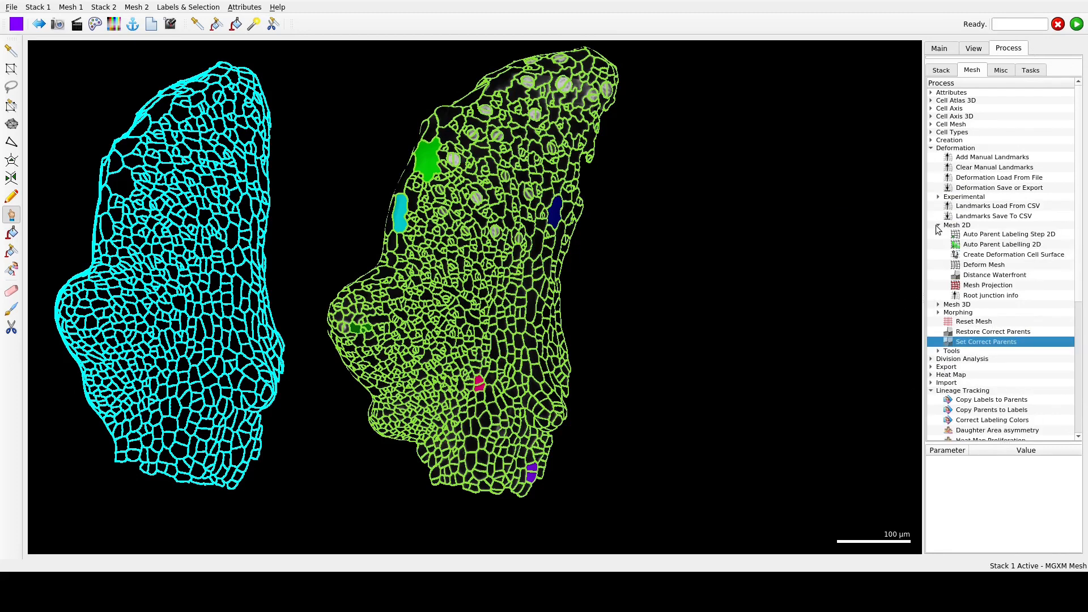
click(1021, 246)
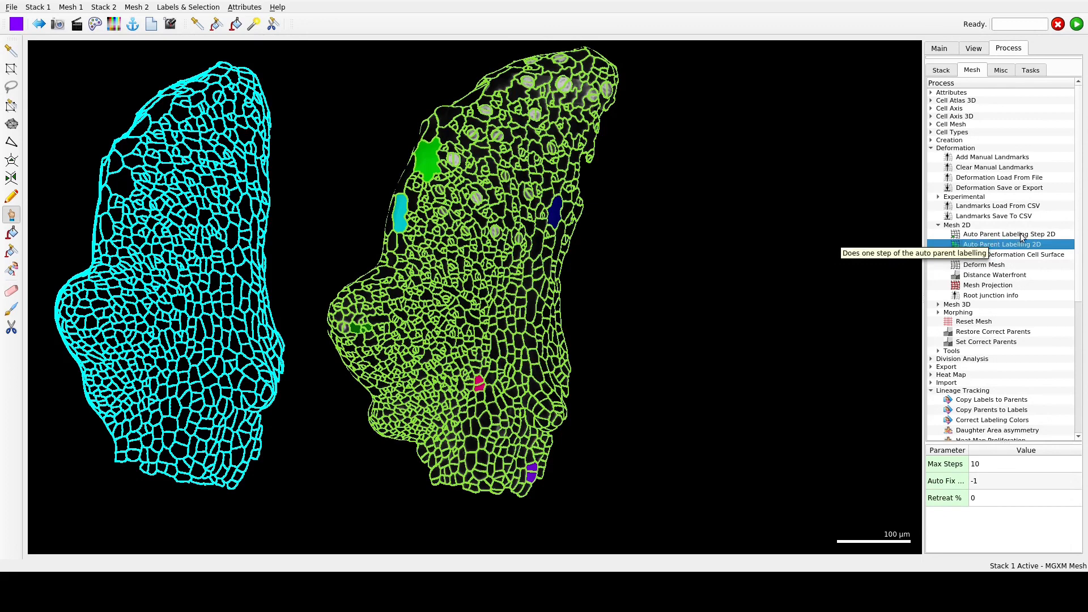
click(1009, 234)
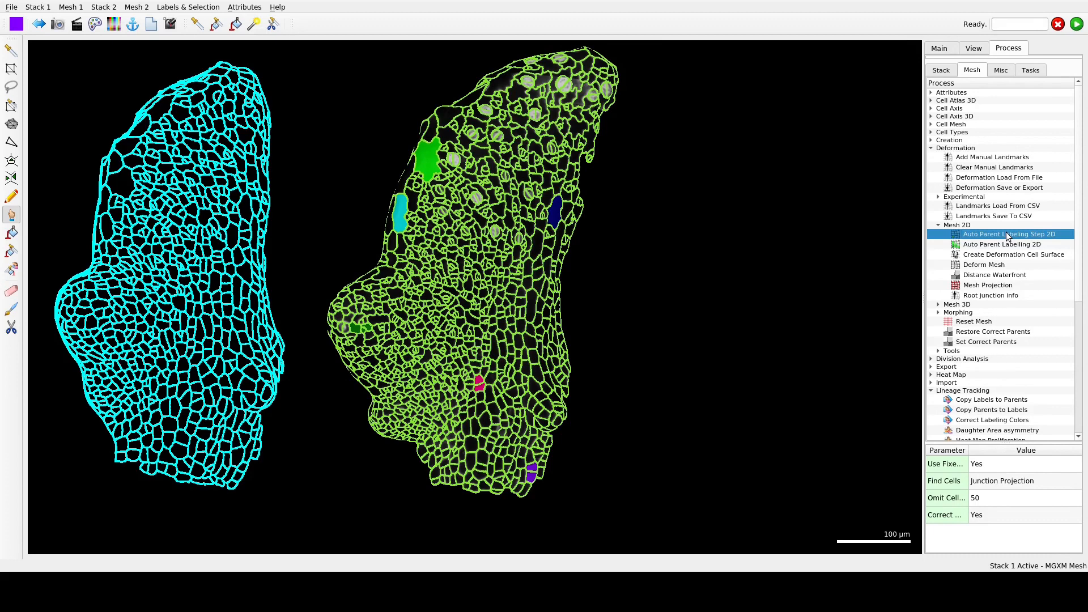
click(1014, 480)
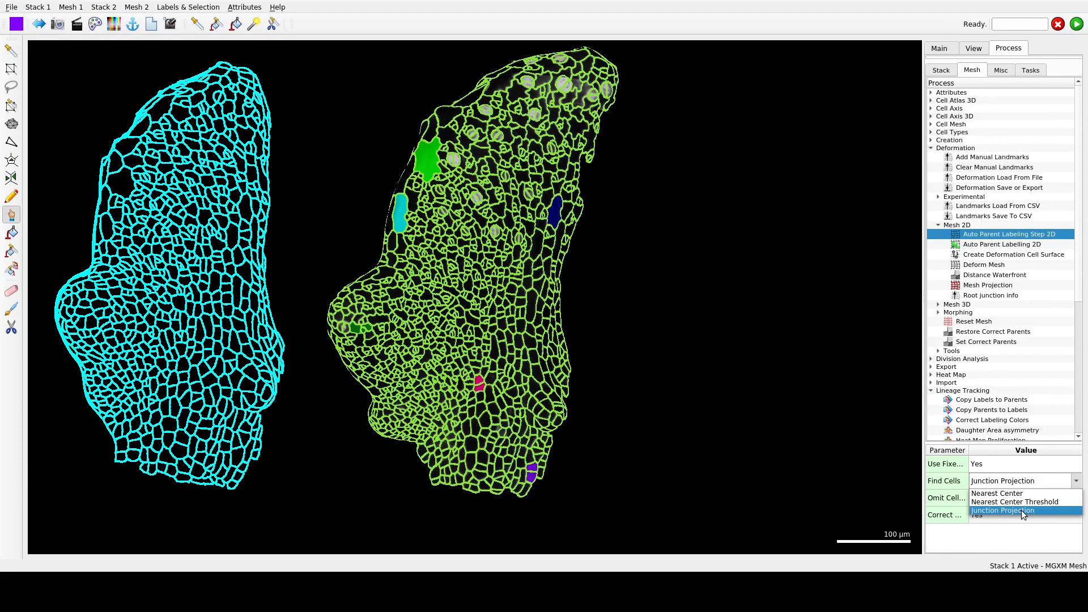
click(1023, 513)
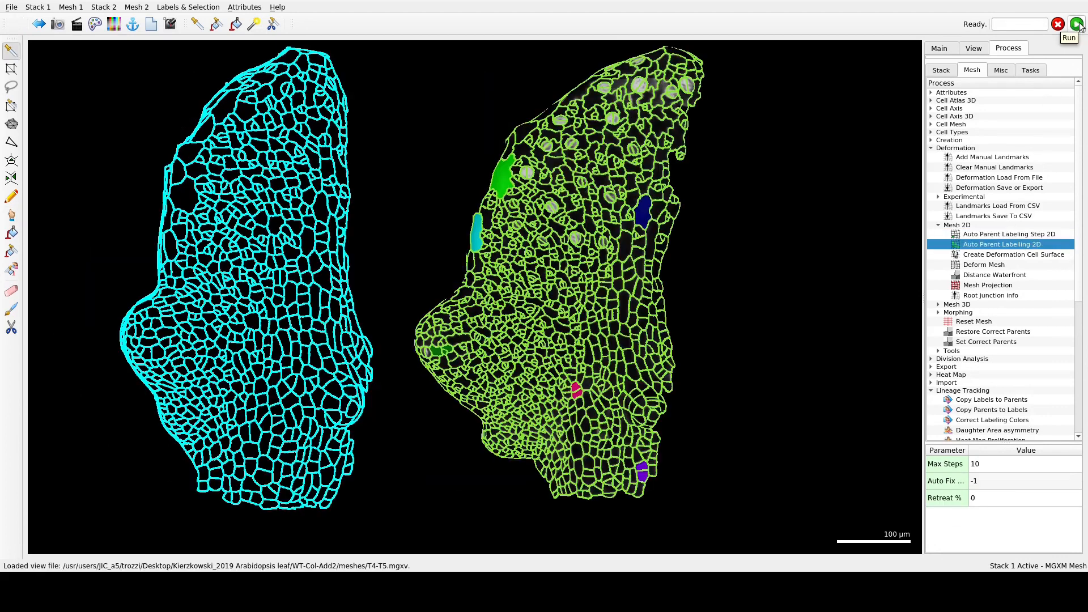
- Run Auto Parent Labelling 2D with 10 max steps, Auto Fix -1 and Retreat 0, and display the Stack 1 surface's Label Heat
click(1077, 24)
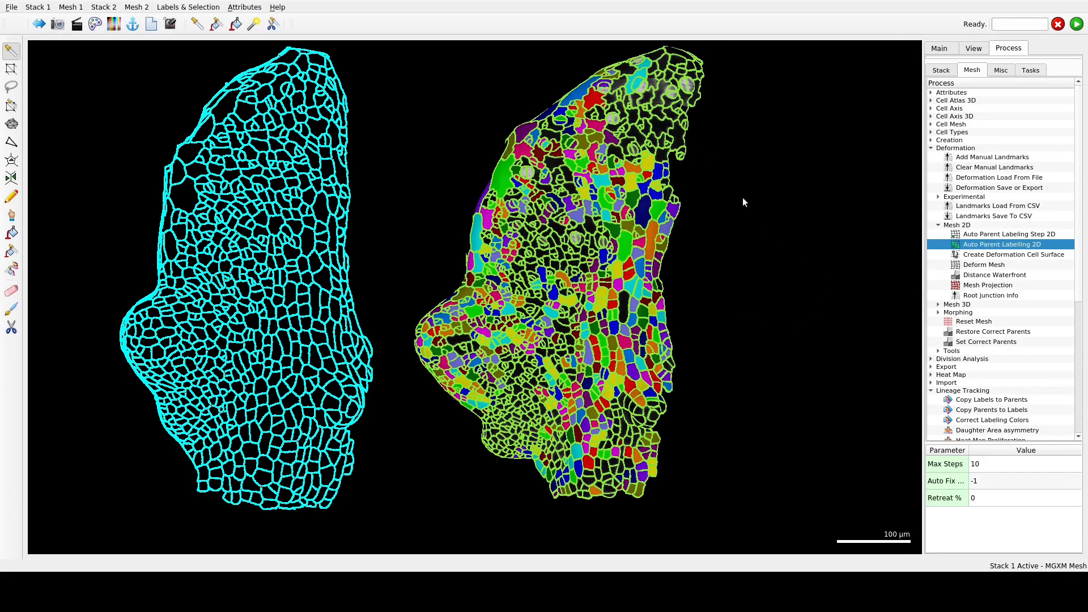
click(941, 50)
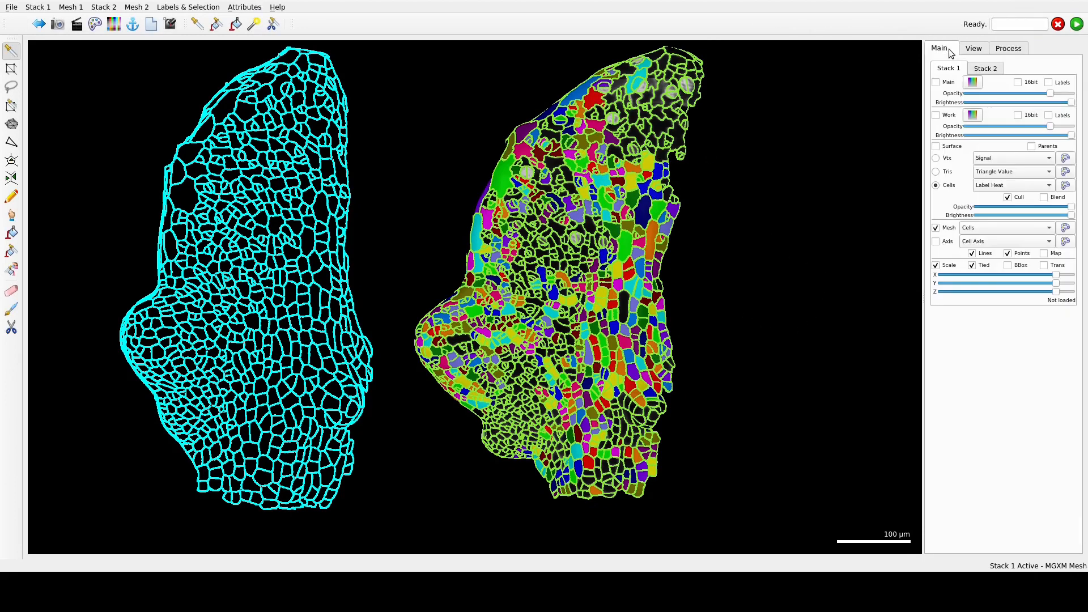
click(935, 146)
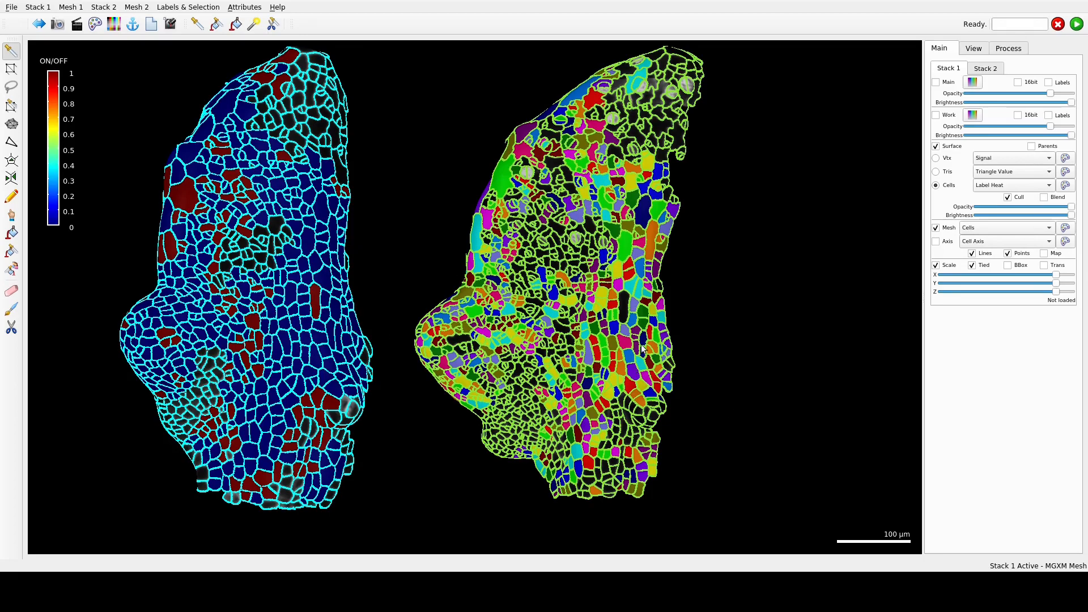
drag(655, 365, 773, 492)
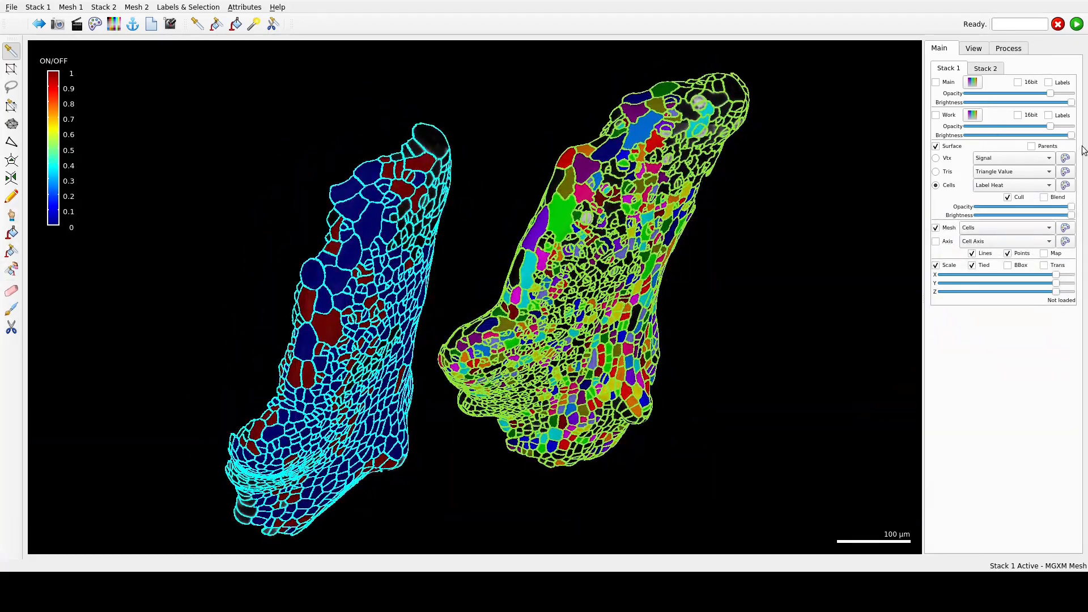
- Make Stack 1 the control-key target and move its heat-mapped mesh over the Stack 2 mesh
click(986, 69)
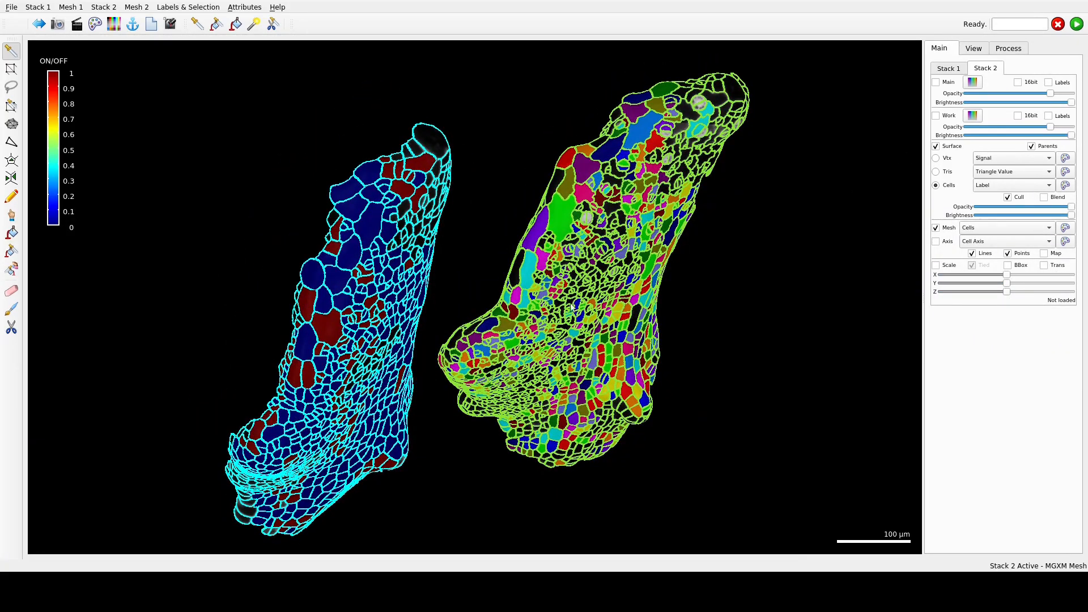
click(974, 48)
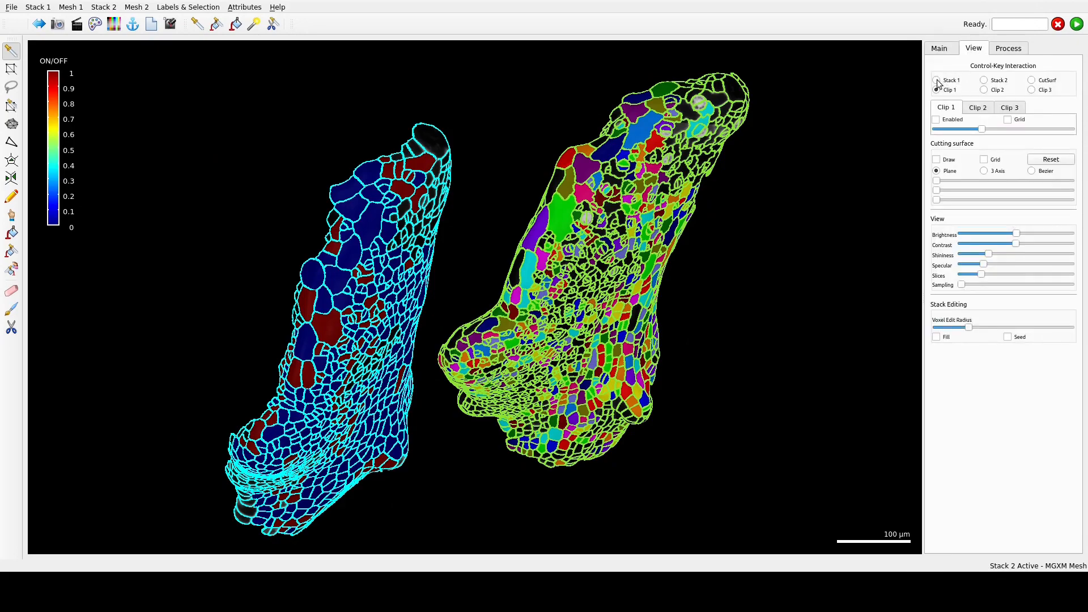
drag(495, 309, 485, 230)
ctrl+right_drag(485, 231, 585, 352)
drag(583, 353, 713, 420)
click(938, 50)
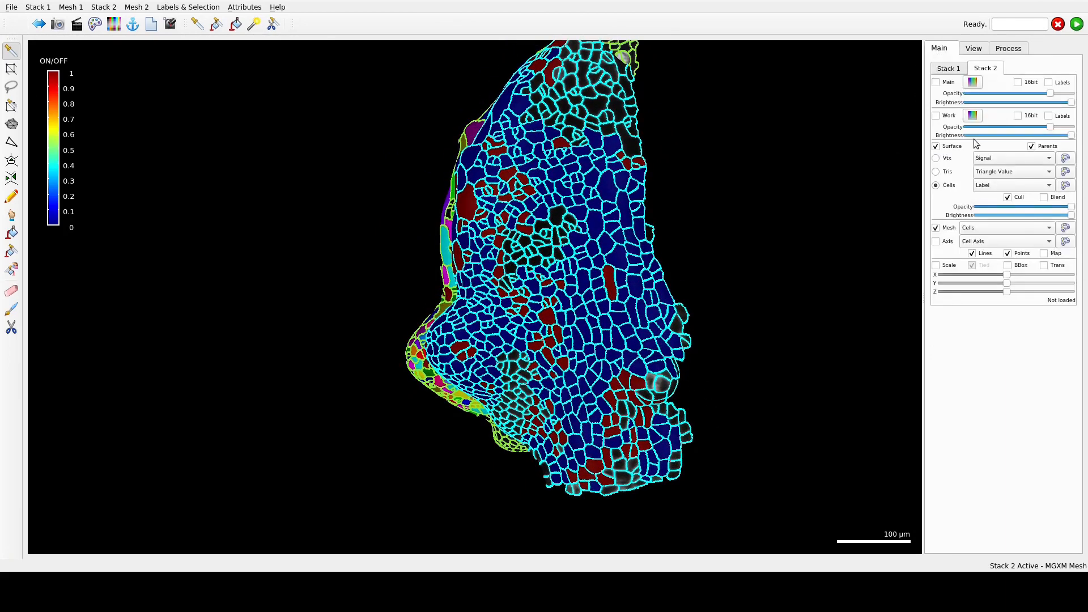
- Hide the Stack 1 surface and grab parent label 1631 for the large unlabelled Stack 2 cell beside the red cell
click(959, 70)
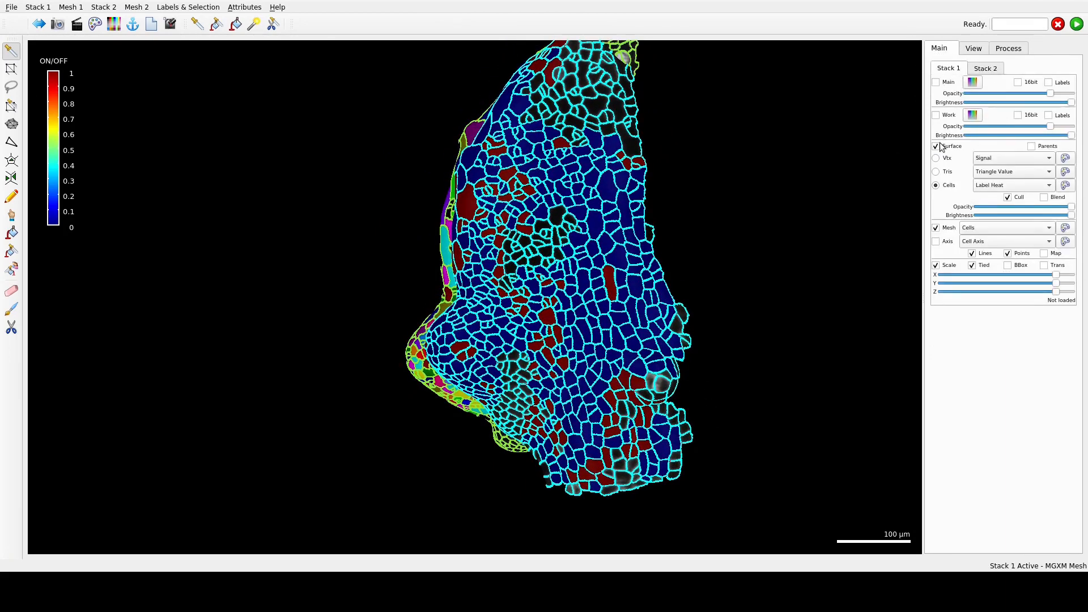
click(937, 146)
drag(698, 227, 742, 274)
scroll(742, 274, up, 5)
scroll(771, 285, up, 5)
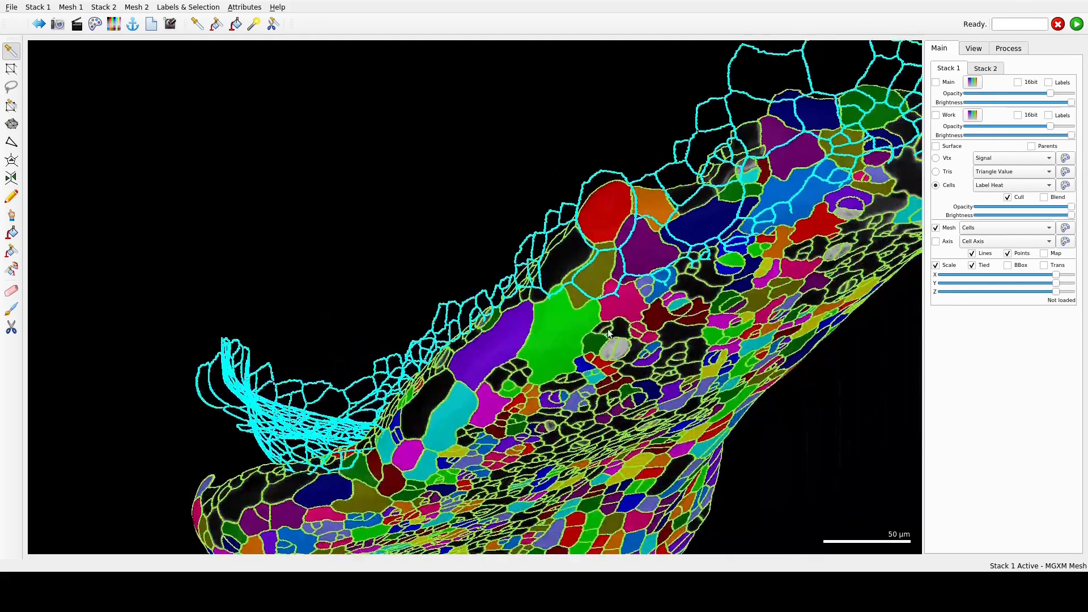
click(988, 68)
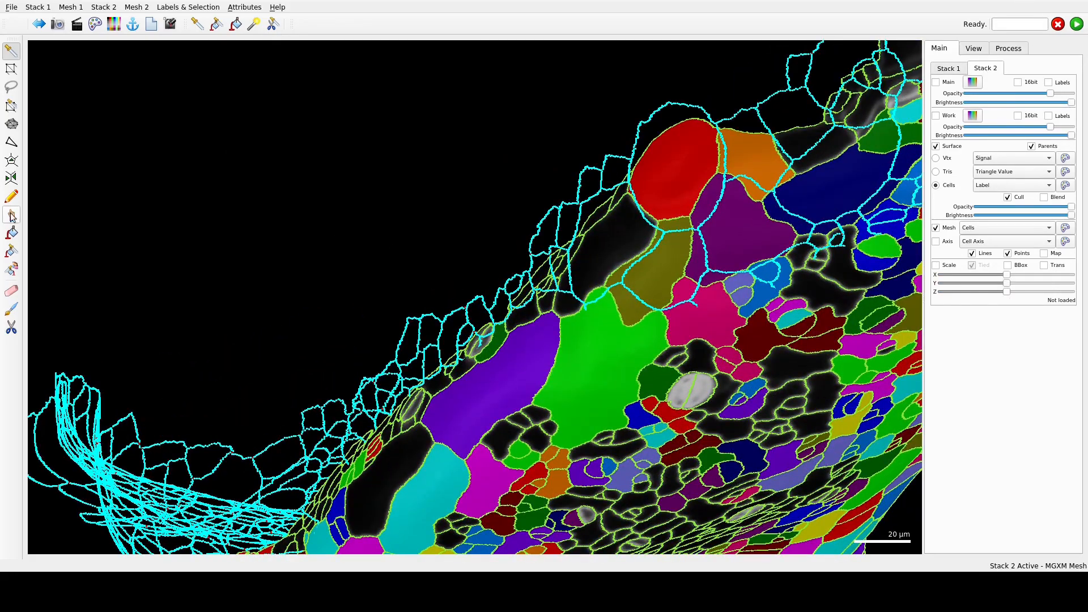
click(611, 236)
- Compare both mesh outlines without the Stack 2 surface, then reduce the Stack 1 mesh scale to fit the unlabelled patch around the round edge cell
scroll(892, 392, down, 8)
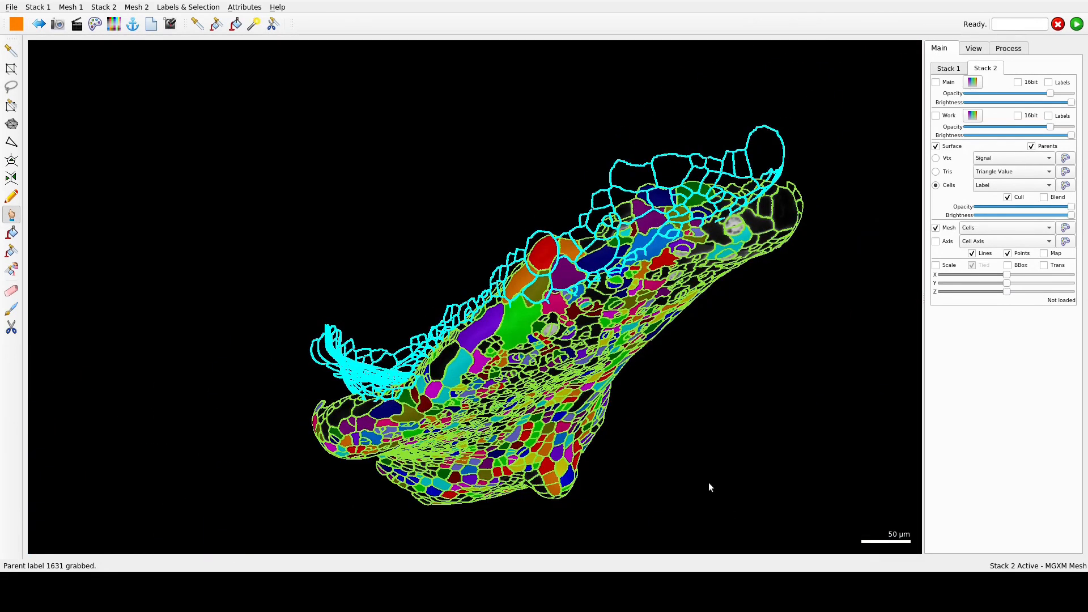
drag(708, 487, 656, 302)
click(936, 147)
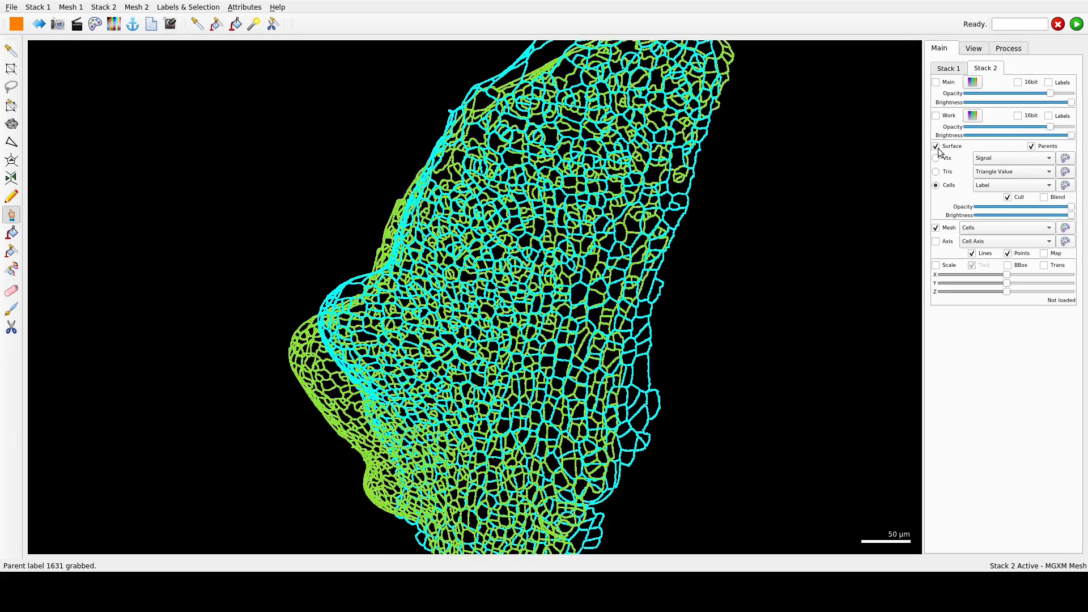
click(935, 146)
drag(714, 277, 702, 389)
scroll(647, 428, up, 5)
scroll(703, 389, up, 4)
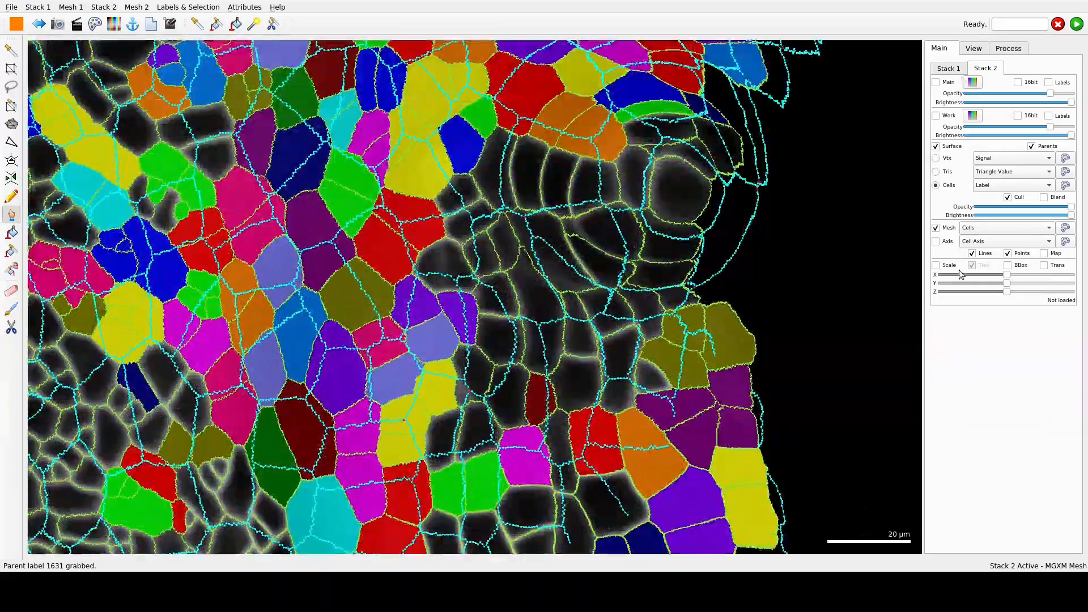
click(948, 68)
drag(1059, 277, 1040, 279)
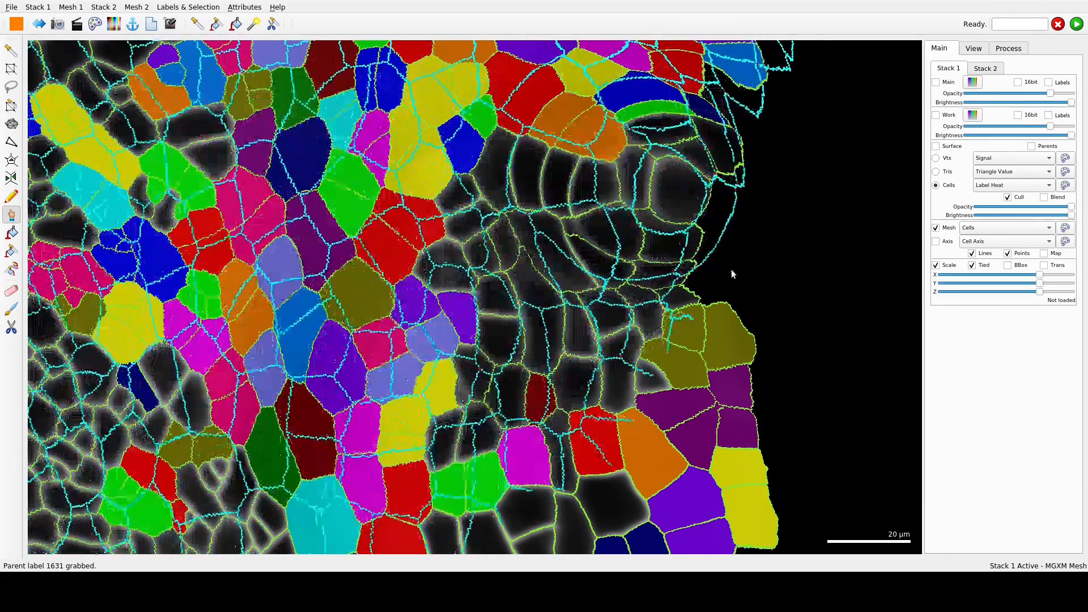
- Grab parent labels from Stack 1 for Stack 2's round edge cell and the unlabelled cells around it, realigning the overlay as needed
click(986, 67)
right_drag(755, 227, 675, 349)
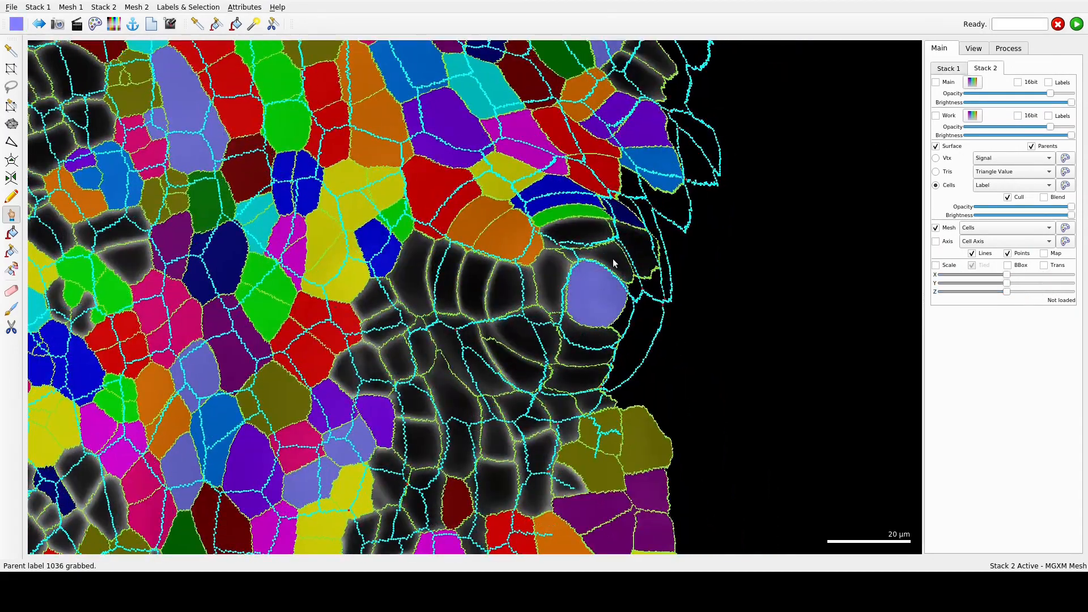
alt+click(637, 243)
ctrl+drag(686, 278, 590, 281)
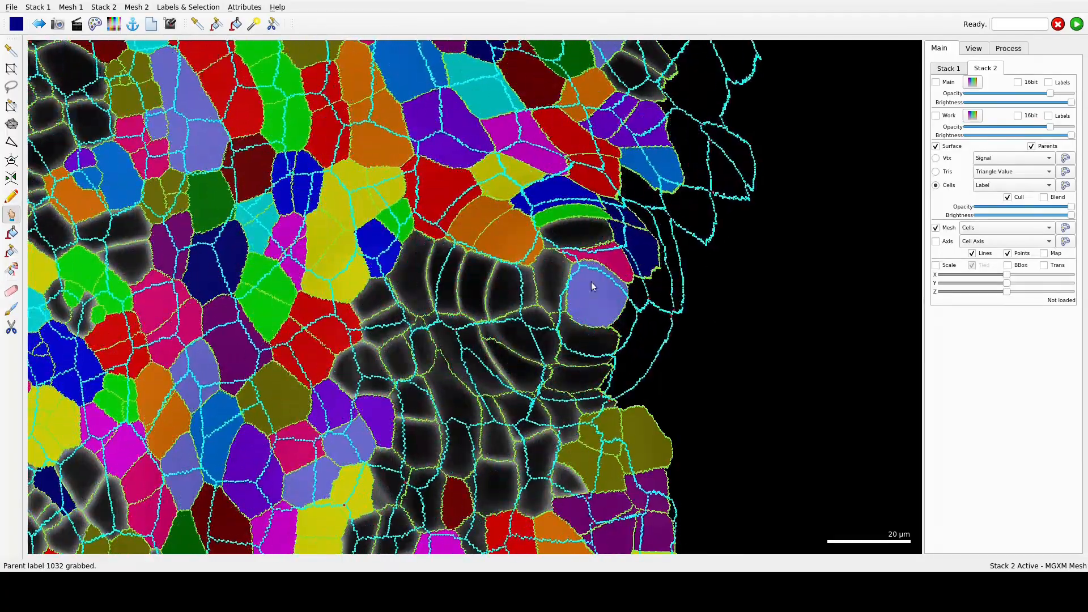
alt+click(578, 233)
alt+click(554, 285)
mouse_move(579, 295)
ctrl+right_down()
mouse_move(591, 288)
mouse_move(588, 297)
ctrl+right_up()
alt+click(583, 345)
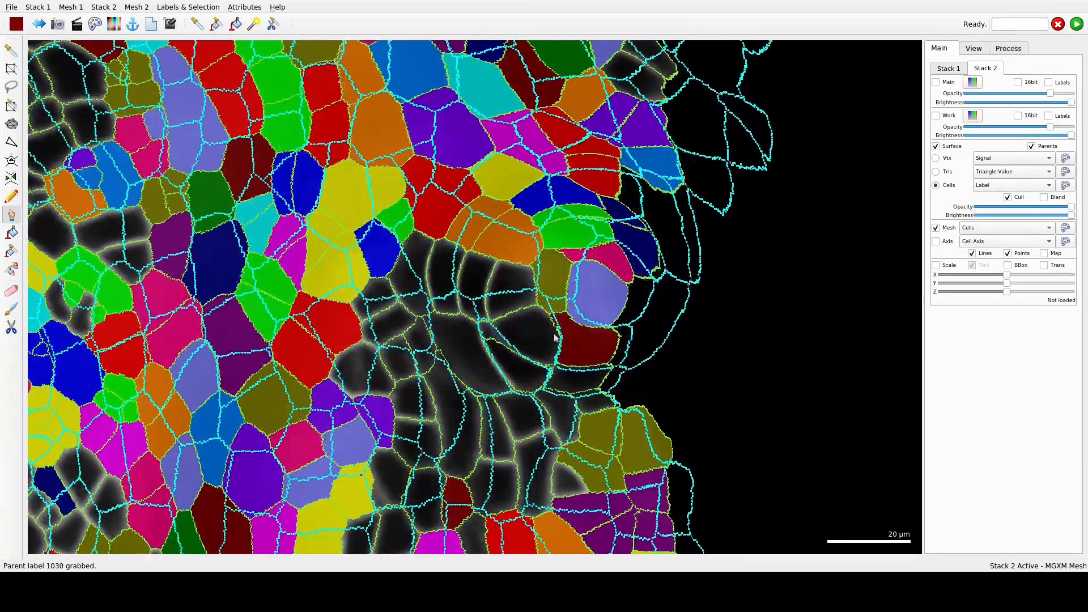
- Assign parent labels to the row of elongated unlabelled cells inward of the round edge cell and the cell beneath them
alt+click(534, 338)
ctrl+right_drag(534, 339, 541, 338)
alt+click(511, 286)
alt+click(474, 275)
alt+click(444, 269)
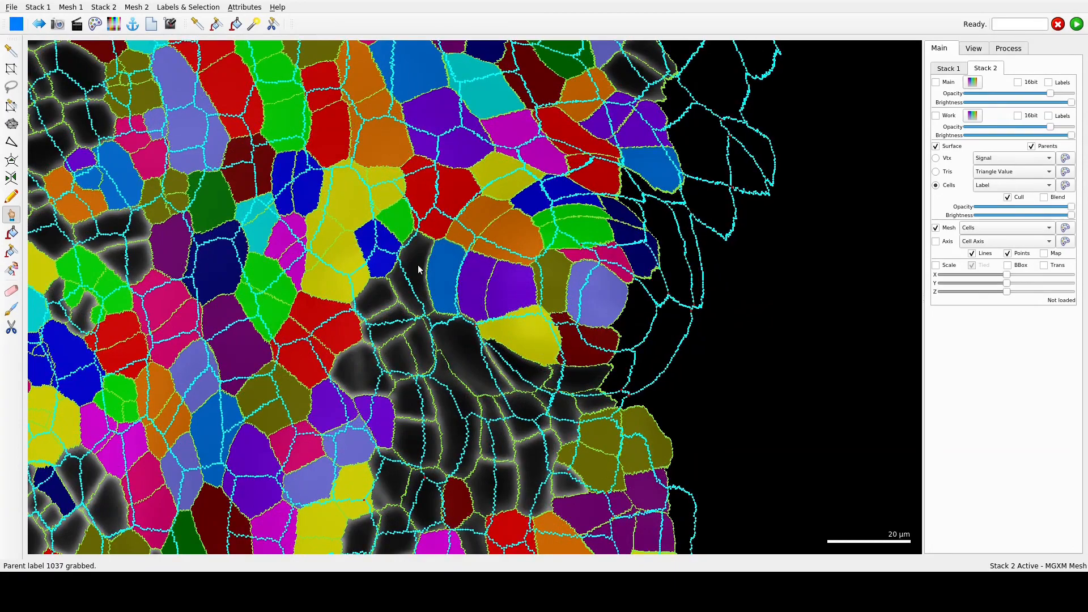
alt+click(417, 264)
- Switch the Stack 1 surface colouring from Label Heat to Label, then hide that surface again
scroll(478, 278, down, 5)
scroll(479, 277, down, 10)
right_drag(492, 289, 578, 283)
scroll(604, 309, up, 6)
scroll(603, 309, up, 3)
click(948, 68)
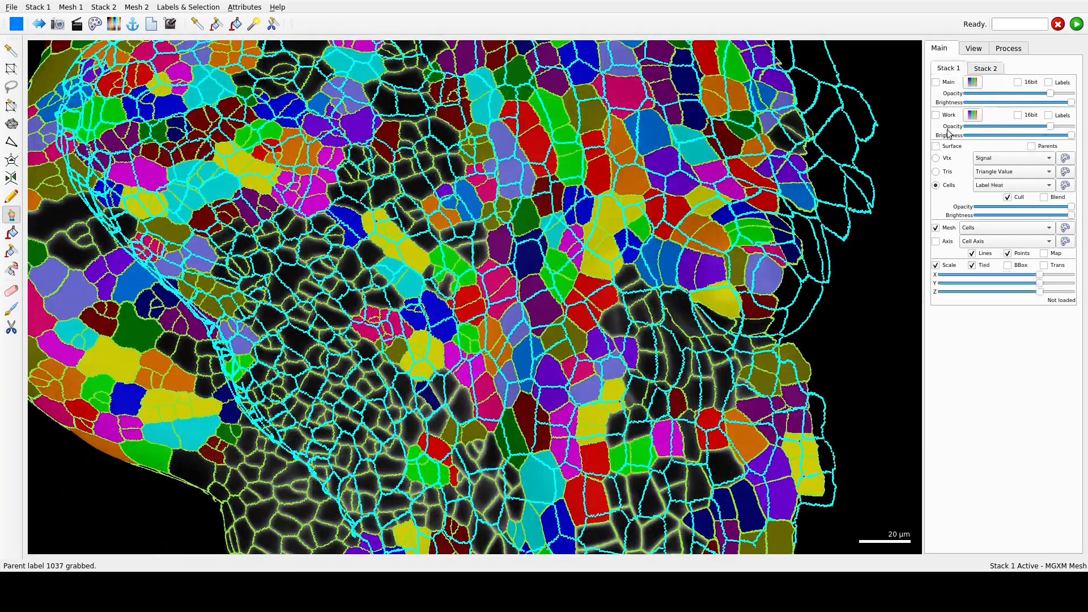
click(936, 146)
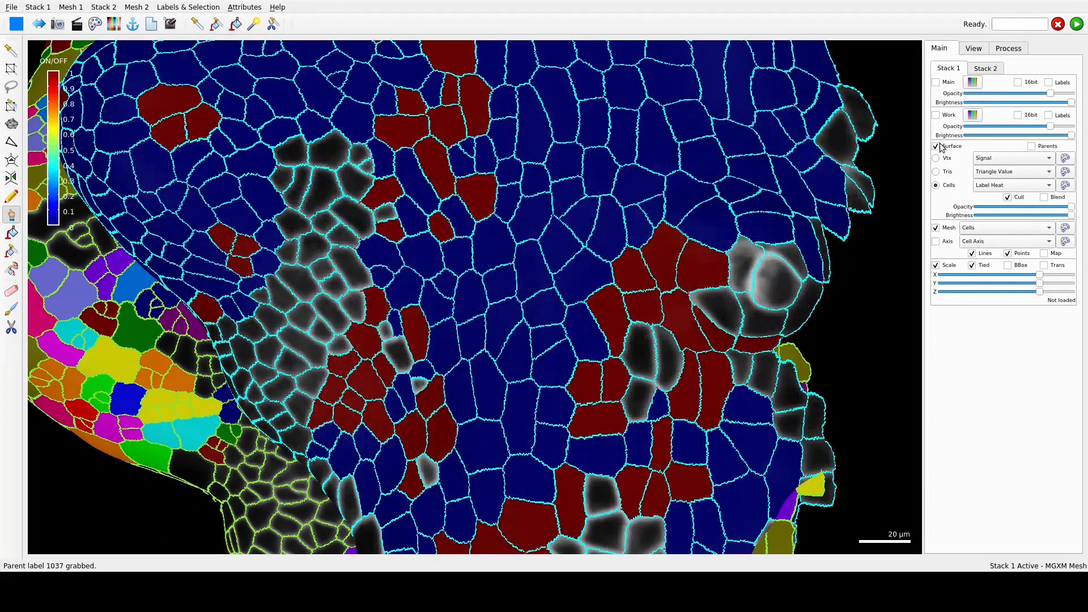
click(989, 185)
click(985, 179)
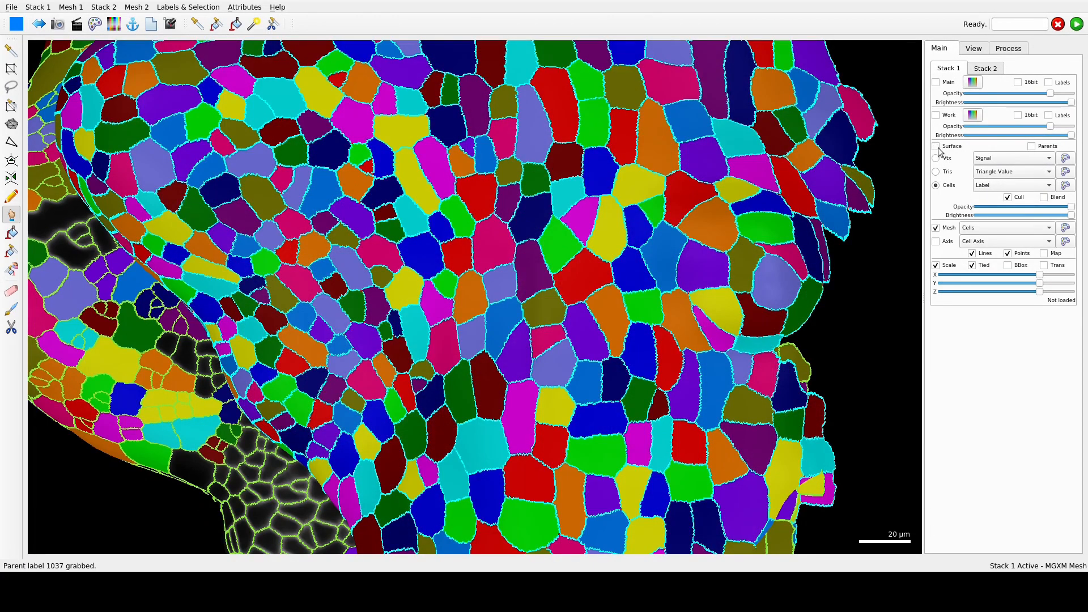
click(936, 146)
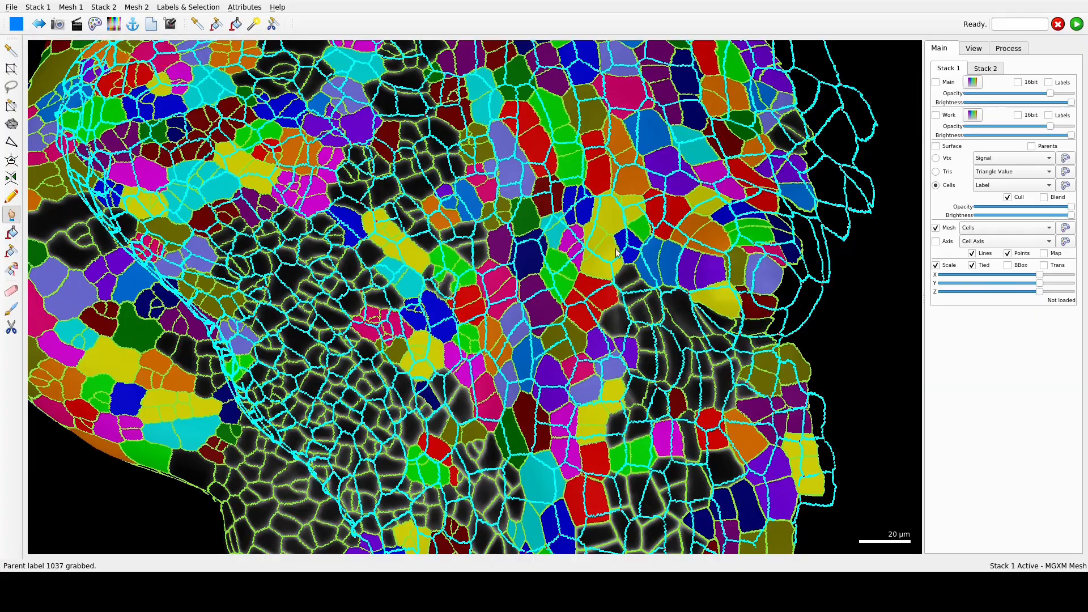
- Move the Stack 1 mesh over the unlabelled small-cell region of the Stack 2 lobe, toggling the Stack 1 surface to compare
right_drag(546, 228, 672, 19)
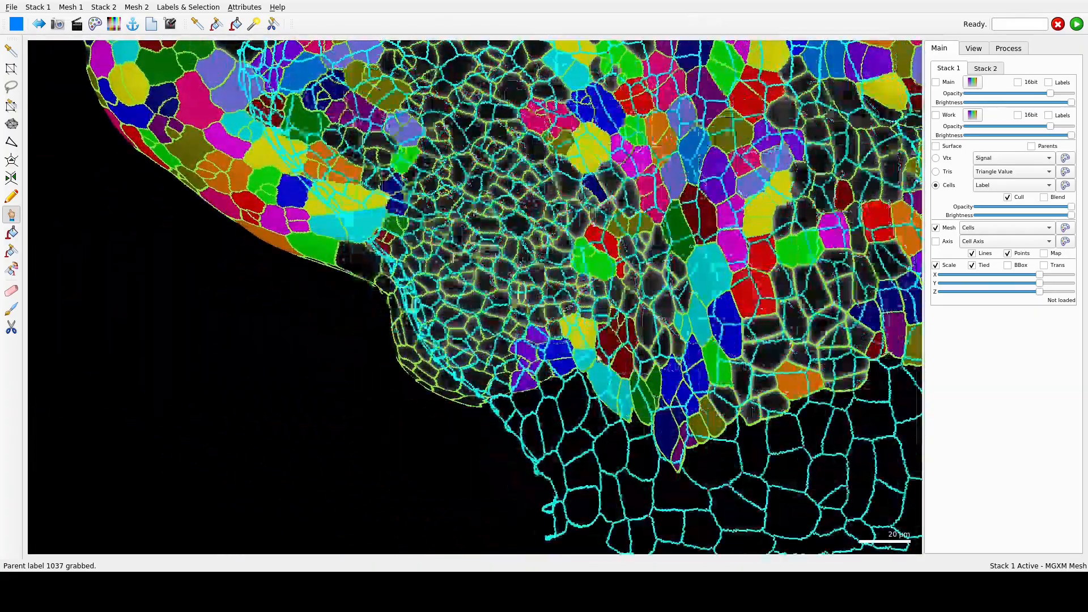
ctrl+drag(779, 525, 646, 324)
ctrl+right_drag(740, 371, 673, 358)
mouse_move(673, 358)
ctrl+mouse_down()
mouse_move(677, 343)
mouse_move(707, 369)
mouse_move(683, 373)
ctrl+mouse_up()
ctrl+right_drag(538, 360, 578, 326)
scroll(544, 320, up, 5)
click(936, 147)
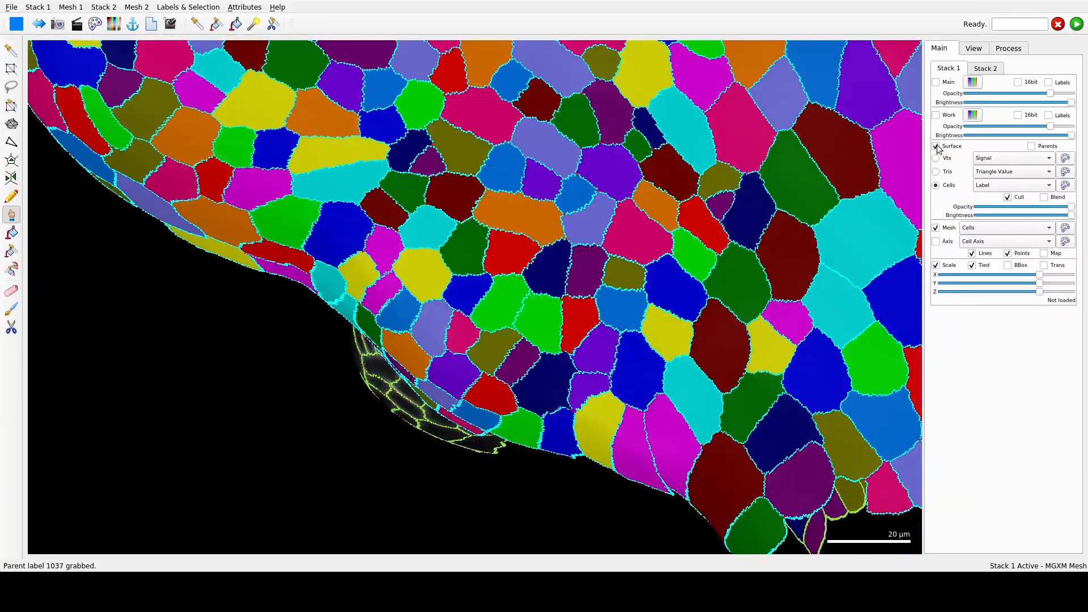
click(935, 147)
click(936, 146)
click(936, 147)
ctrl+right_drag(725, 253, 701, 264)
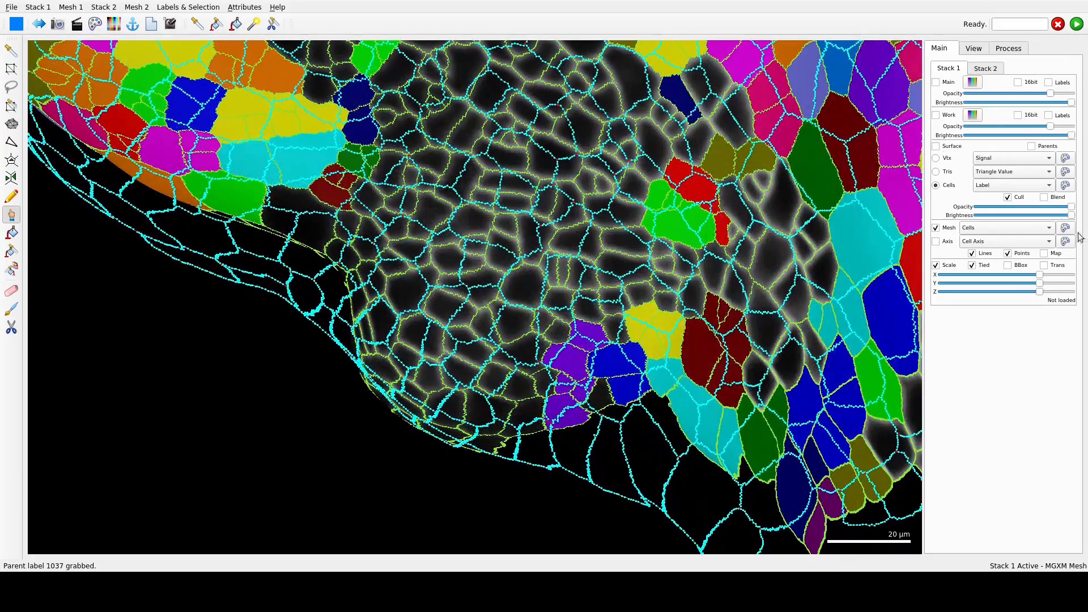
- Rescale the Stack 1 mesh with tied axes and reposition it until its outlines match the small cells in the lobe
drag(1040, 276, 1027, 276)
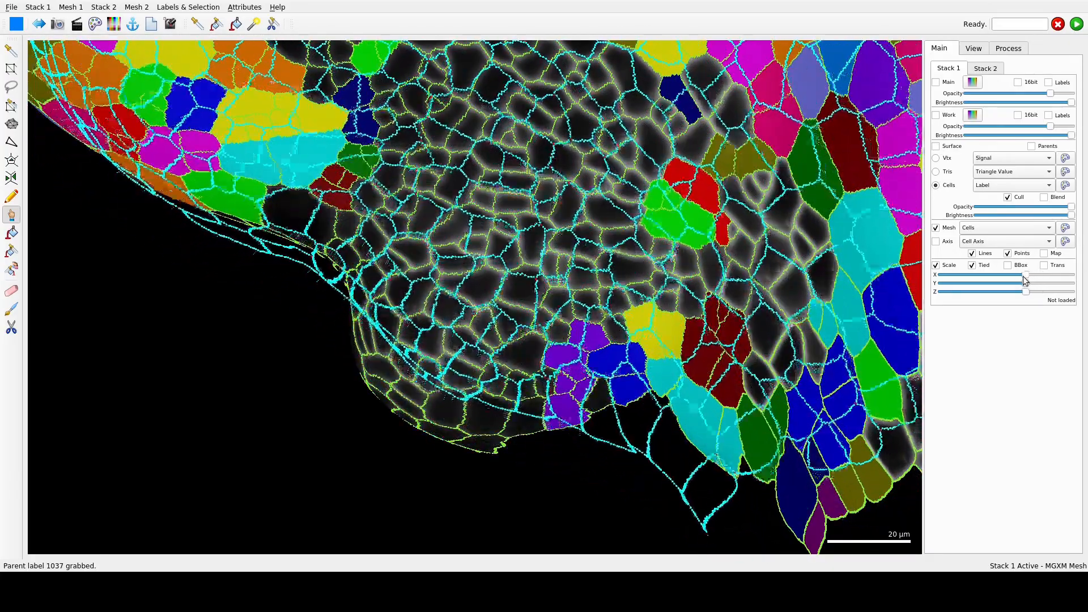
ctrl+drag(792, 355, 721, 436)
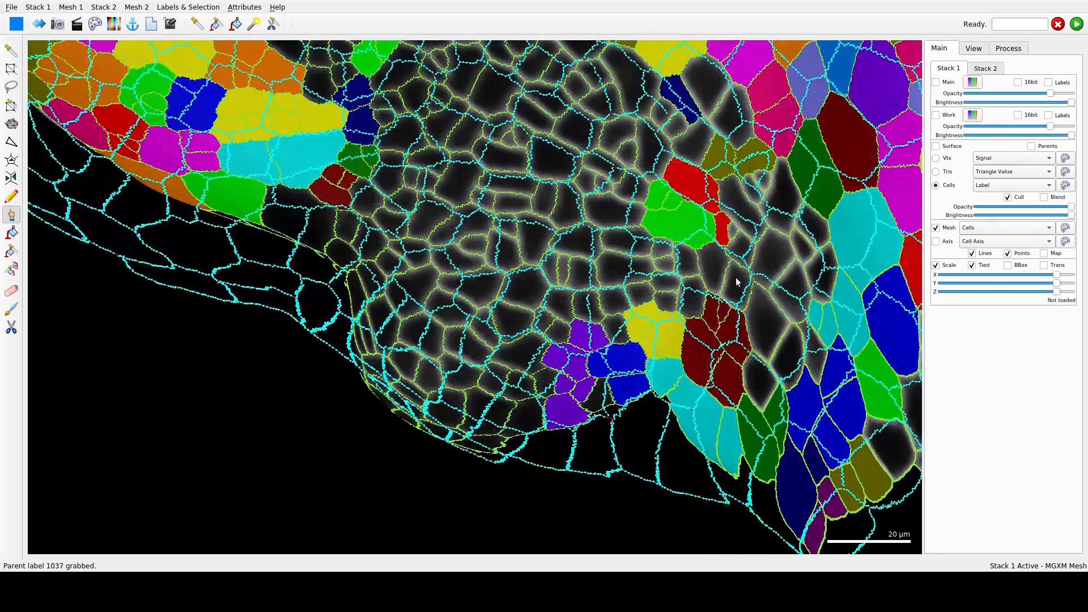
ctrl+drag(735, 277, 728, 276)
scroll(667, 234, up, 5)
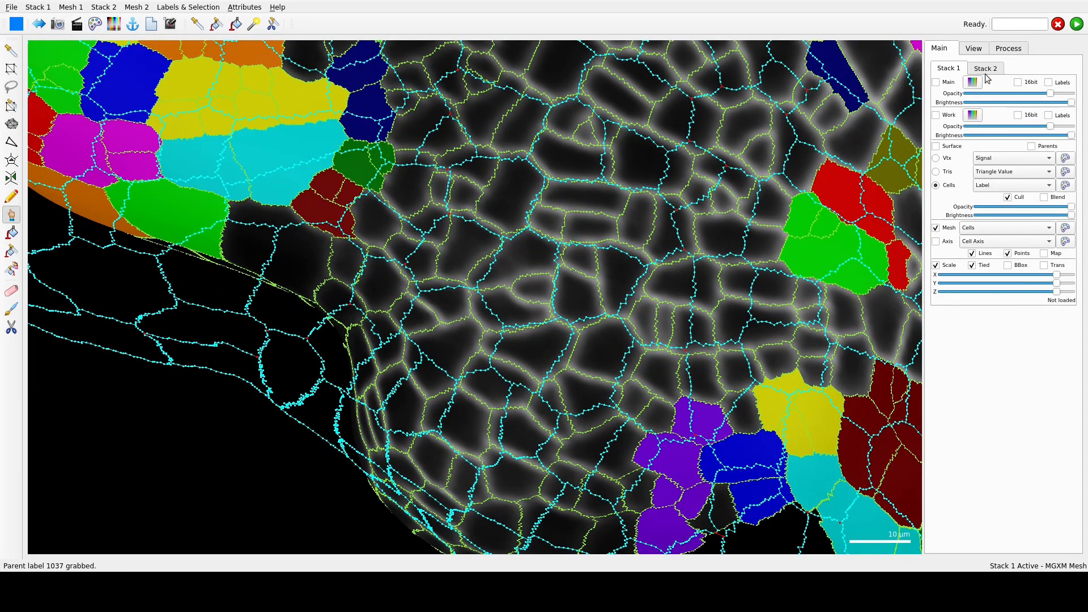
- Assign parent labels 1607 and 1600 to two adjacent cell groups in the middle of Stack 2's unlabelled lobe region
click(985, 70)
alt+click(546, 263)
alt+click(536, 291)
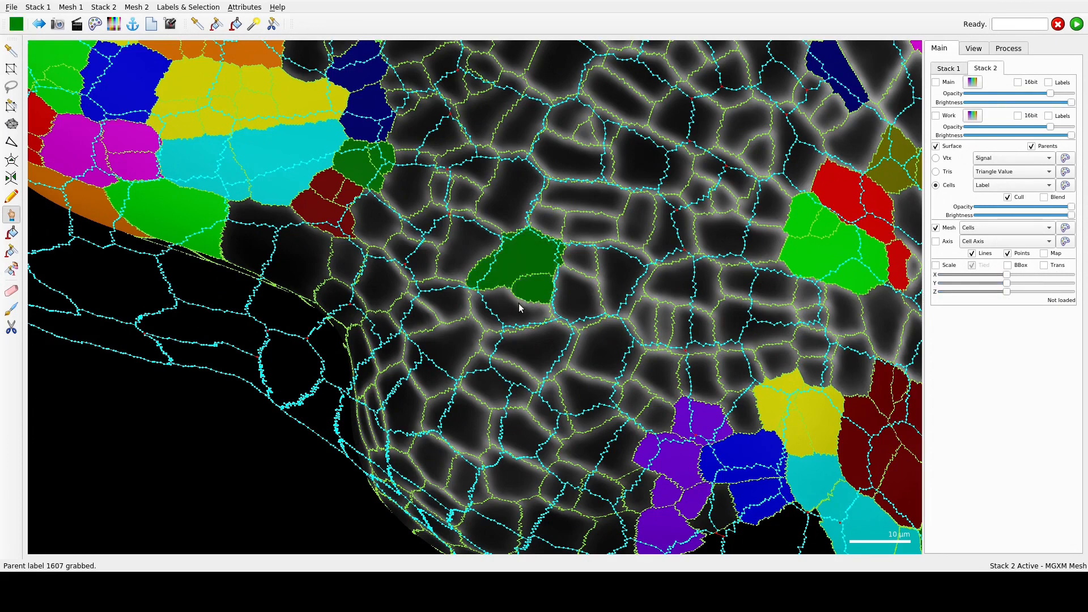
alt+click(519, 303)
alt+click(580, 270)
- Realign the Stack 1 outlines and assign parent label 1599 to the cell group directly above the newly labelled green and red groups
ctrl+right_drag(525, 200, 528, 199)
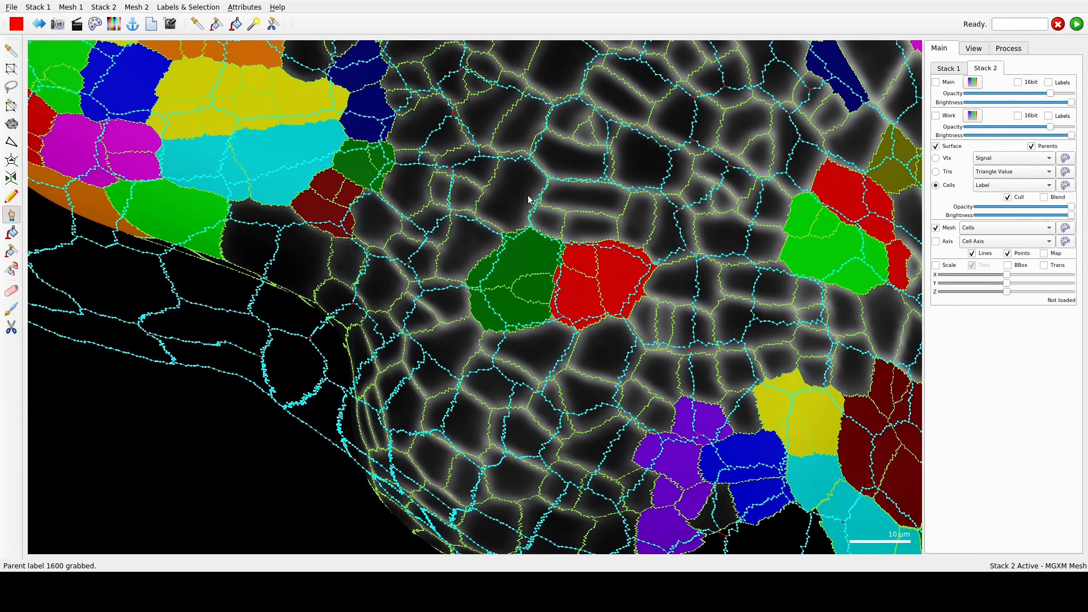
alt+click(574, 208)
alt+click(551, 222)
alt+click(585, 224)
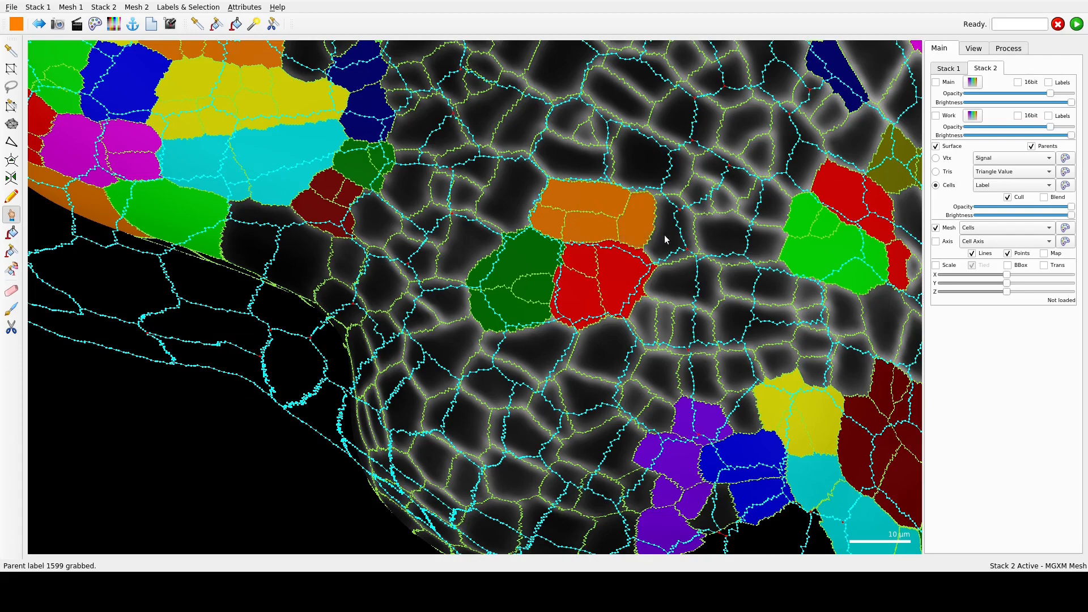
- Shift the Stack 1 overlay slightly and assign parent labels 1608 and 1609 to the two cell groups right of the red group
ctrl+right_drag(690, 375, 704, 380)
alt+click(691, 300)
alt+click(676, 324)
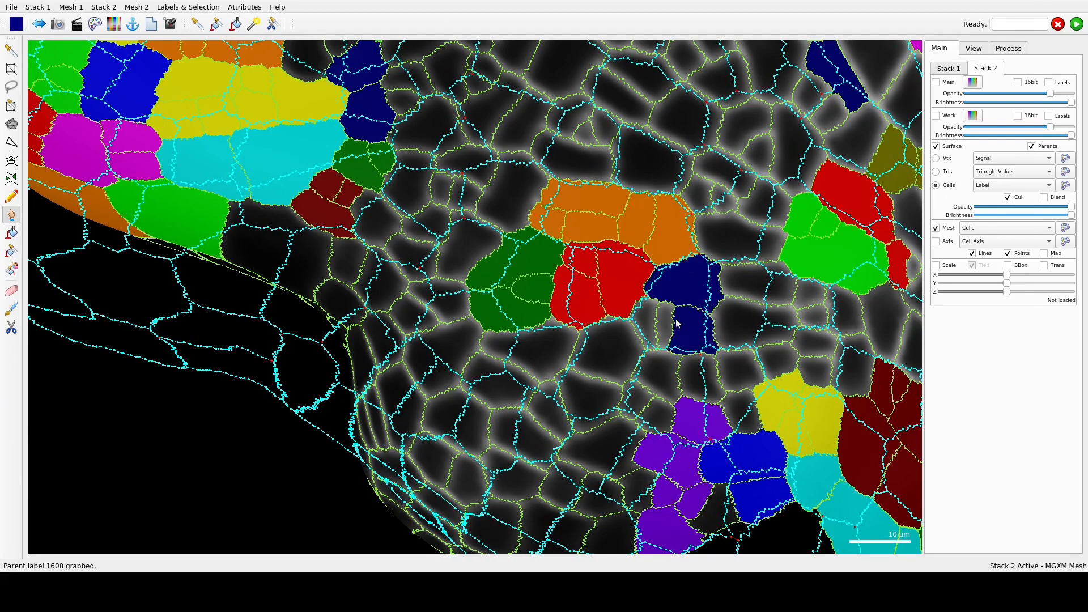
alt+click(643, 323)
alt+click(740, 316)
alt+click(751, 280)
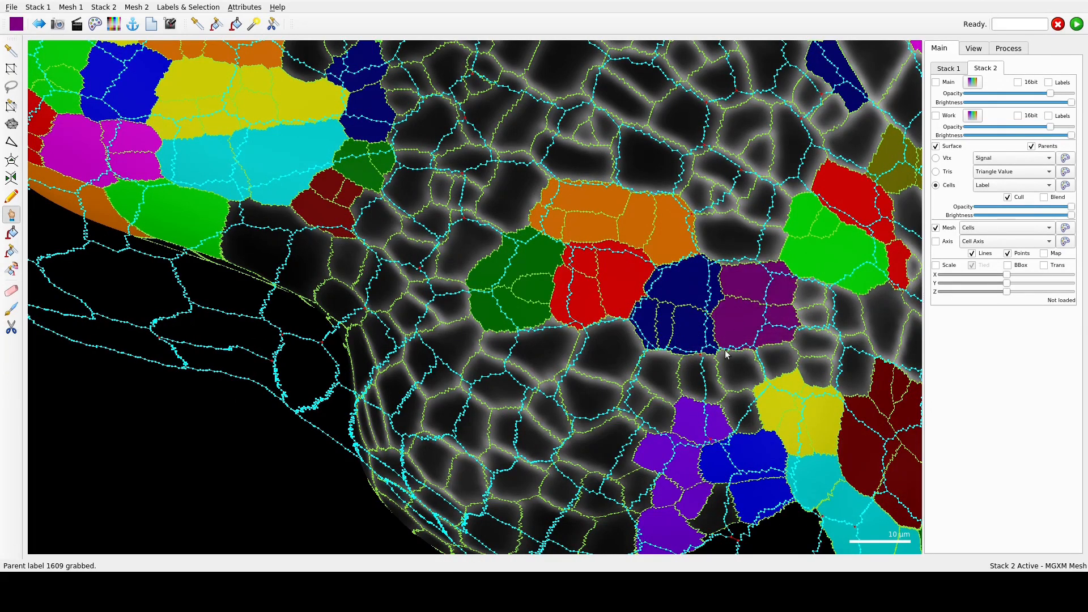
- Realign the overlay and assign parent labels to the cells below the red and dark green groups, using 1602 for the one below dark green
ctrl+right_drag(726, 351, 720, 360)
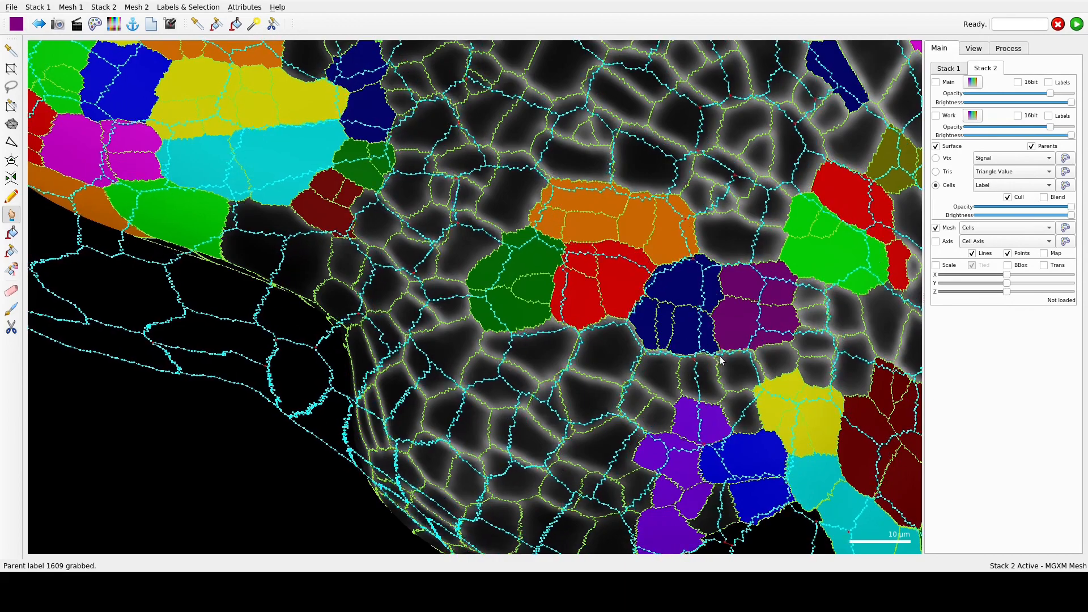
alt+click(588, 358)
alt+click(591, 399)
mouse_move(552, 379)
ctrl+right_down()
mouse_move(540, 389)
mouse_move(534, 377)
ctrl+right_up()
alt+click(550, 395)
alt+click(535, 362)
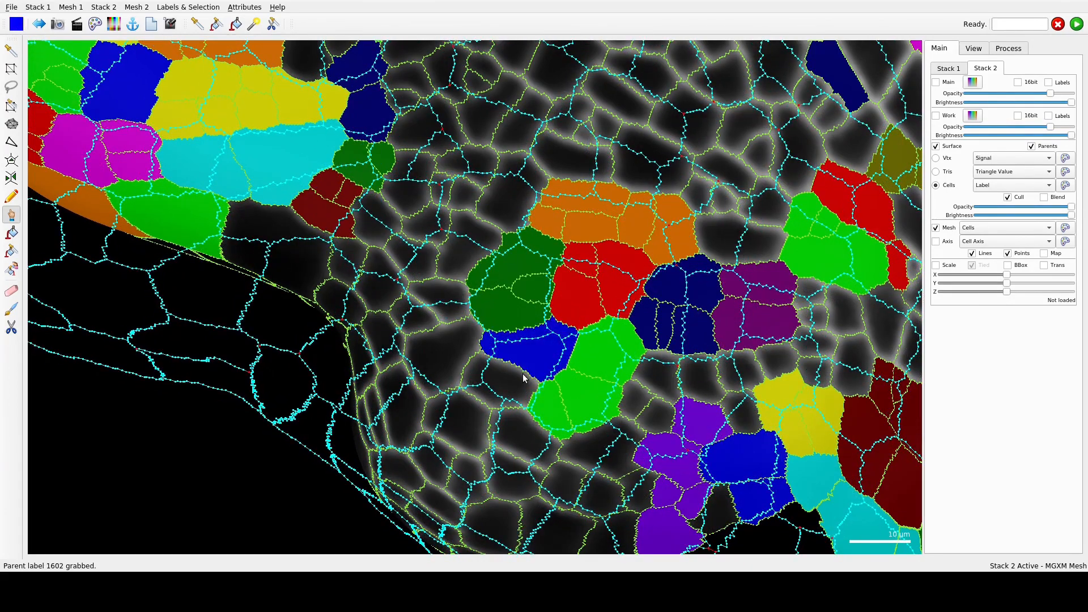
- Align the Stack 1 mesh with the leaf base and assign parent labels to the cells below the red column, using 957 for the neighbouring pair
scroll(524, 378, down, 10)
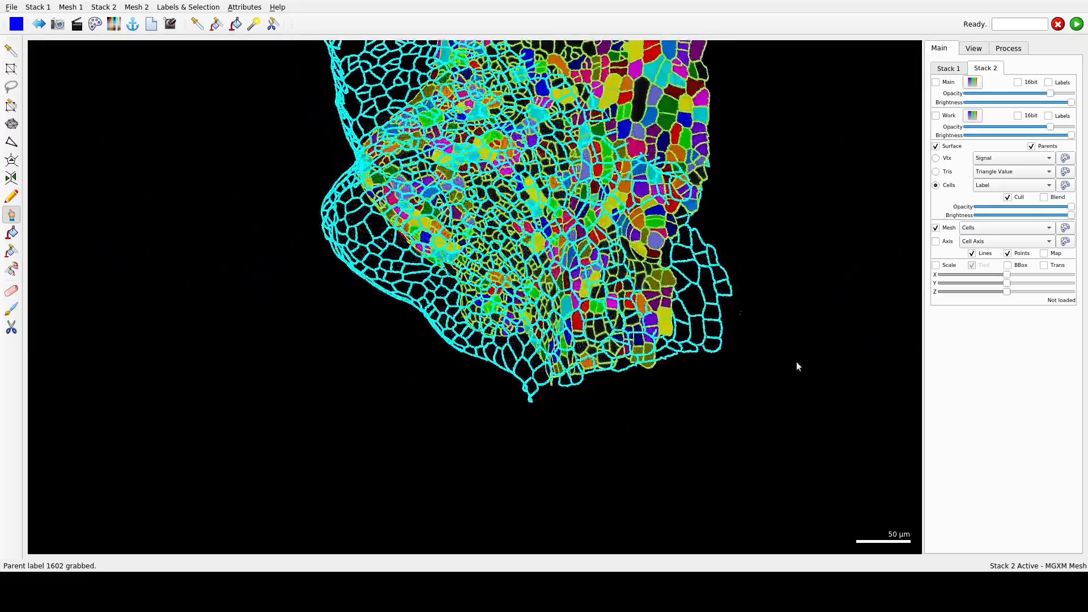
drag(796, 361, 667, 508)
scroll(740, 486, up, 4)
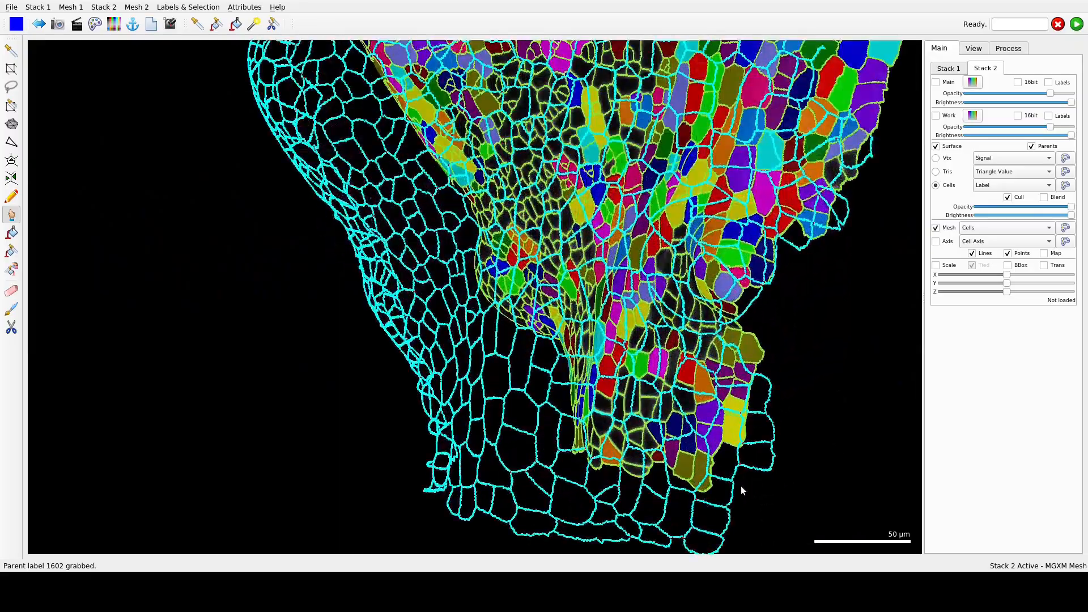
right_drag(785, 473, 615, 447)
drag(616, 447, 563, 325)
scroll(560, 323, up, 5)
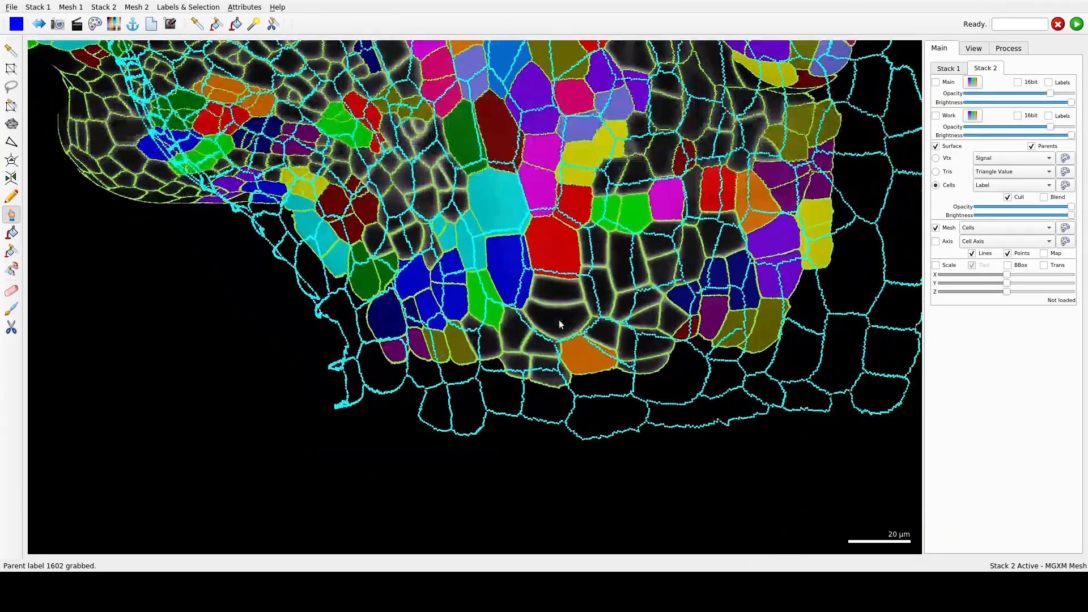
click(590, 331)
mouse_move(590, 330)
mouse_down()
mouse_move(639, 392)
mouse_move(608, 391)
mouse_move(582, 347)
mouse_up()
alt+click(589, 363)
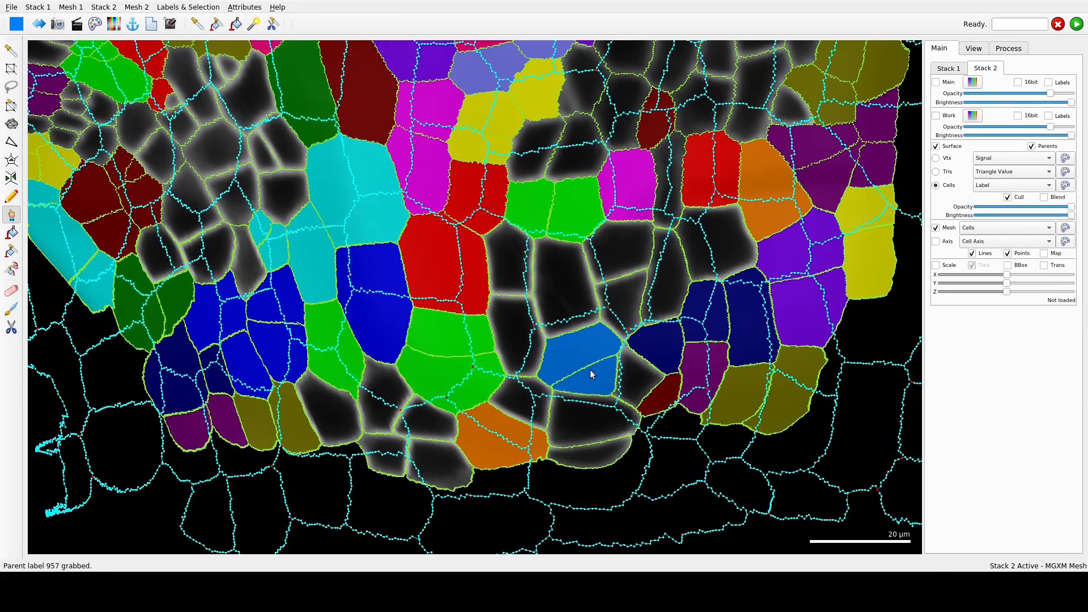
- Assign parent labels to the three elongated cell columns right of the red cells, including 958 and 995, and make Stack 1 active
alt+click(557, 300)
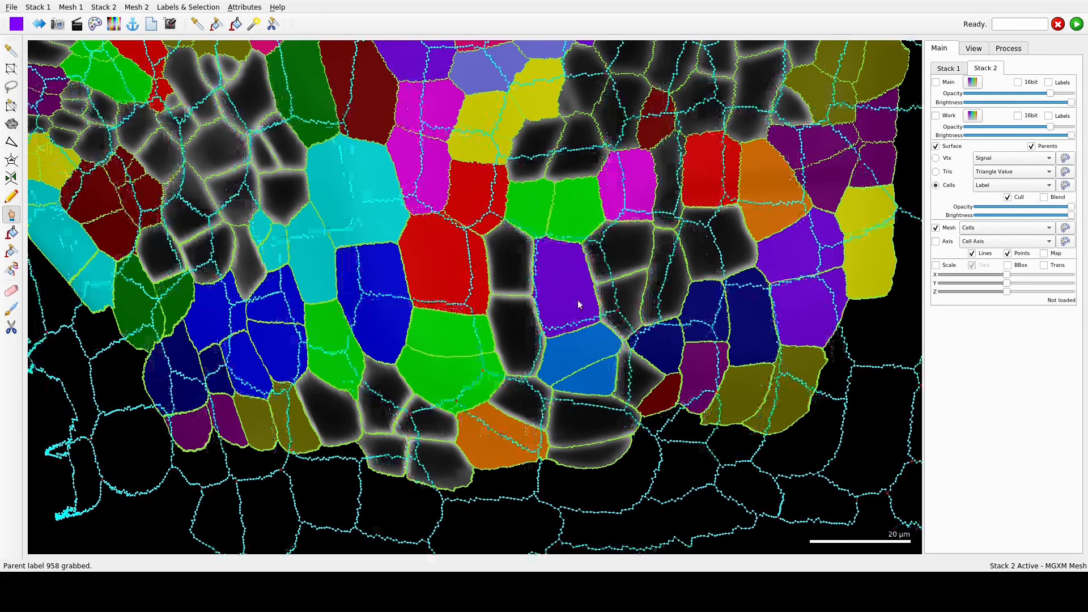
alt+click(503, 283)
alt+click(511, 331)
drag(572, 303, 594, 290)
alt+click(624, 288)
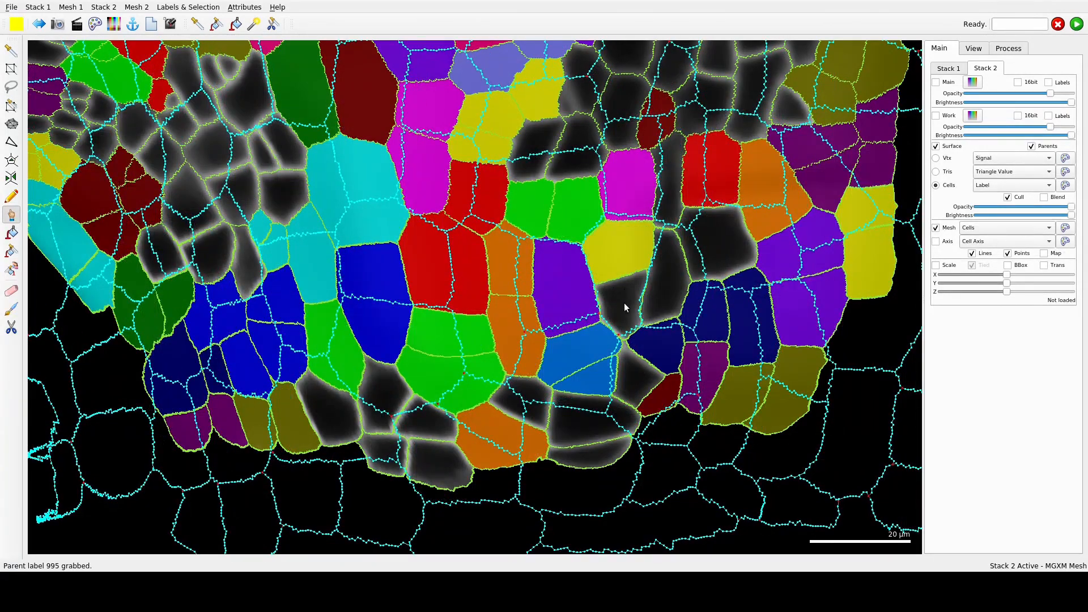
click(952, 68)
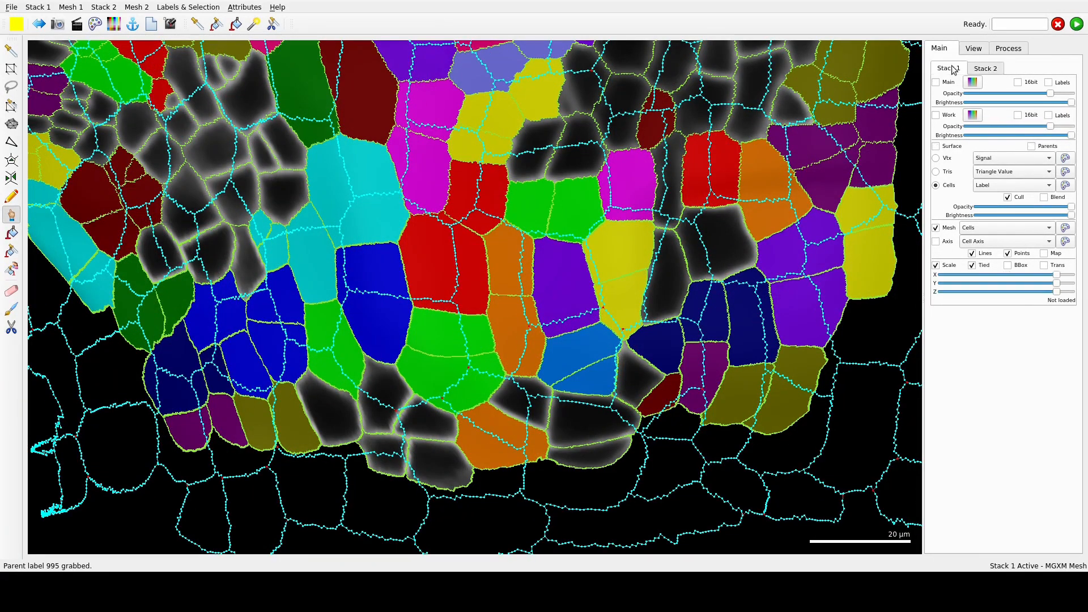
- Compare the Stack 1 labels, realign the overlay, and assign parent label 962 to the left unlabelled cell above the green pair
click(937, 147)
click(936, 148)
click(936, 148)
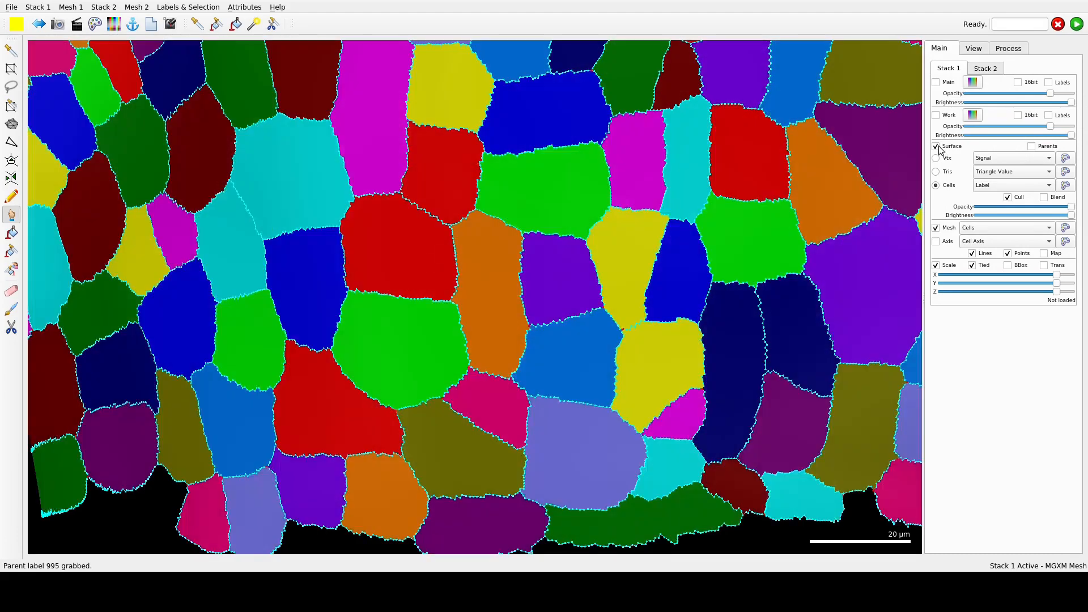
click(936, 147)
ctrl+right_drag(749, 196, 763, 225)
click(980, 72)
alt+click(537, 160)
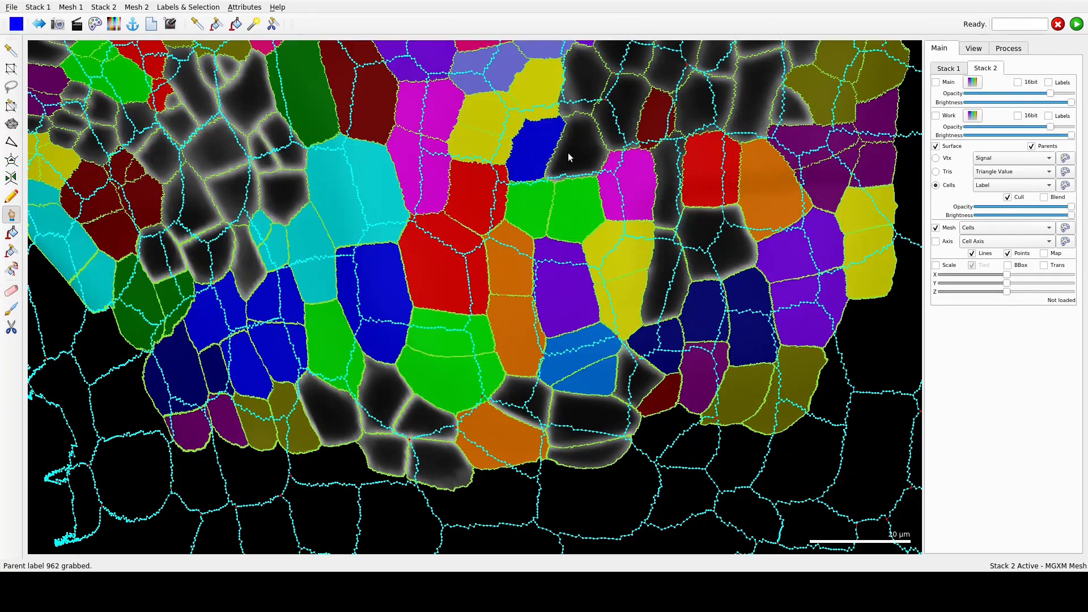
- Move the Stack 1 mesh off the Stack 2 mesh so both whole leaves stand side by side
scroll(568, 153, down, 10)
right_drag(614, 138, 664, 331)
scroll(664, 331, up, 5)
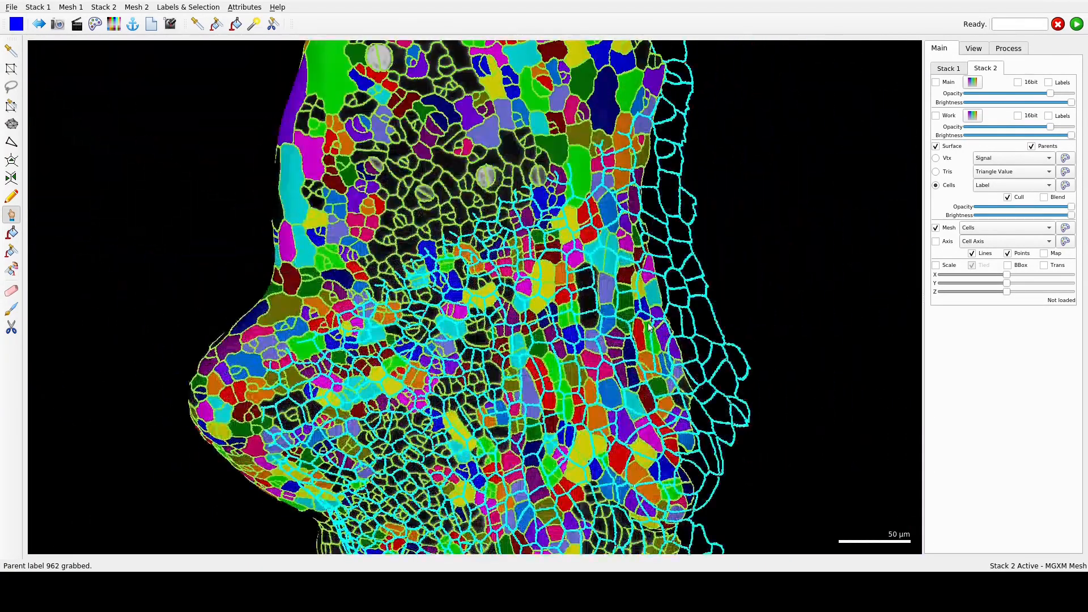
scroll(664, 331, down, 9)
ctrl+drag(544, 373, 560, 417)
ctrl+right_drag(562, 412, 290, 412)
right_drag(483, 383, 639, 389)
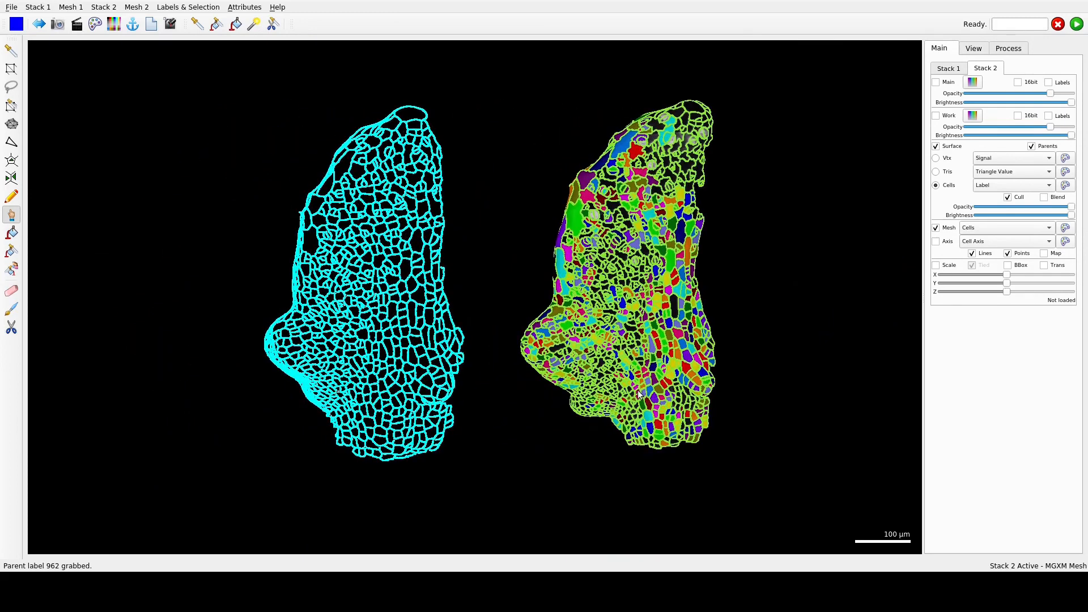
scroll(639, 394, up, 2)
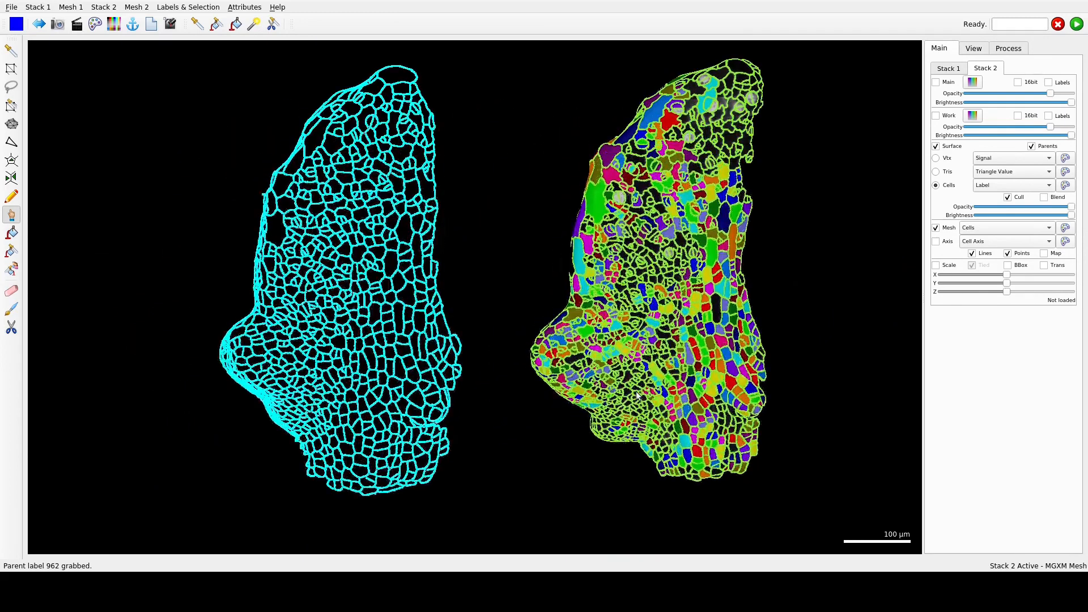
- Save the parent labels of Stack 2 to a CSV file named "T4T5 in progress" in the meshes folder
click(1005, 50)
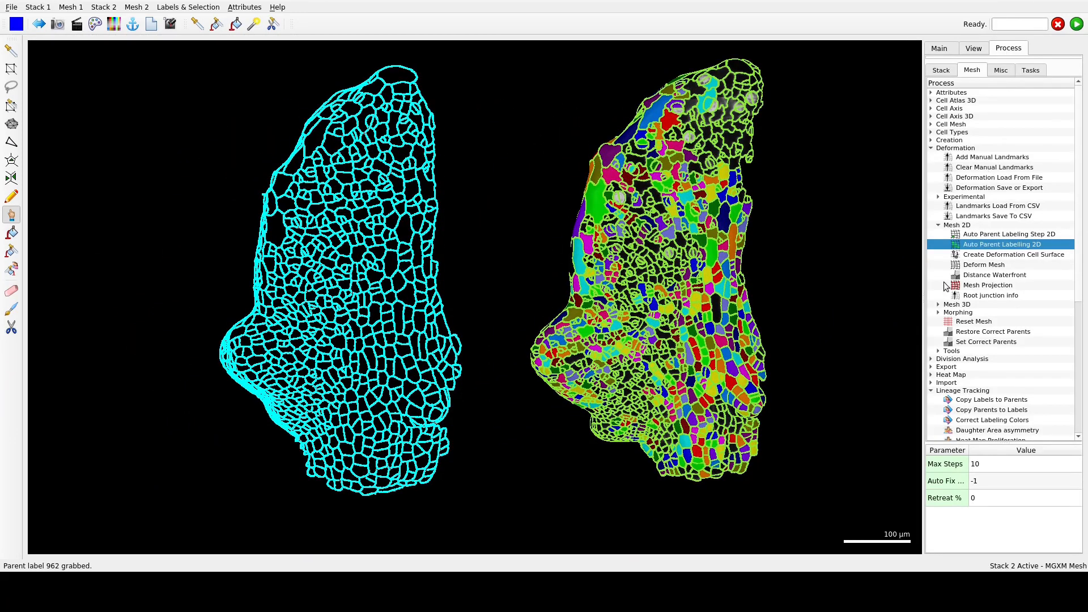
scroll(982, 385, down, 5)
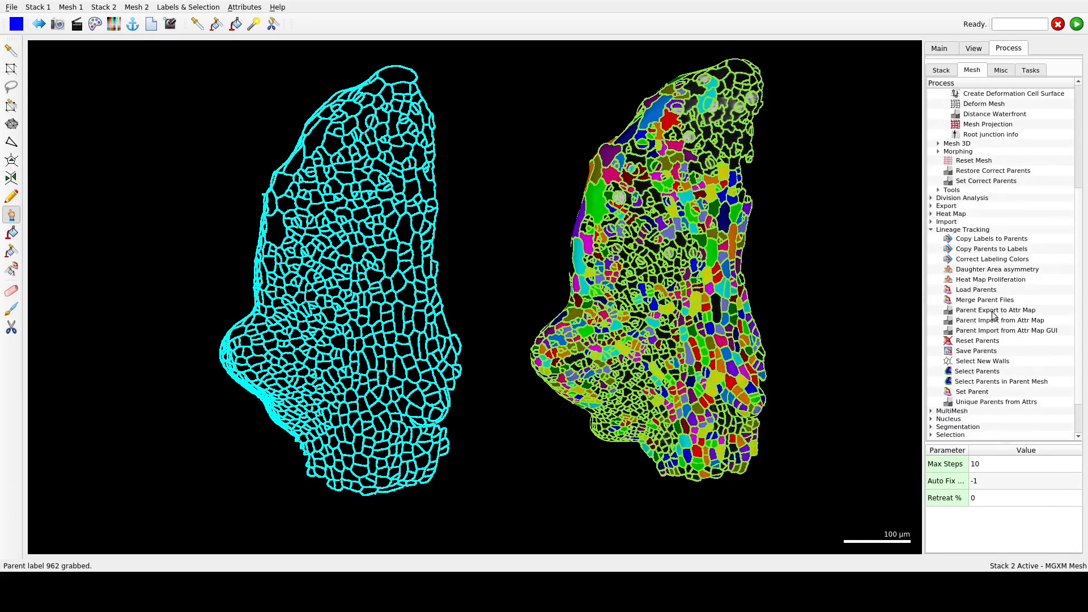
double_click(976, 352)
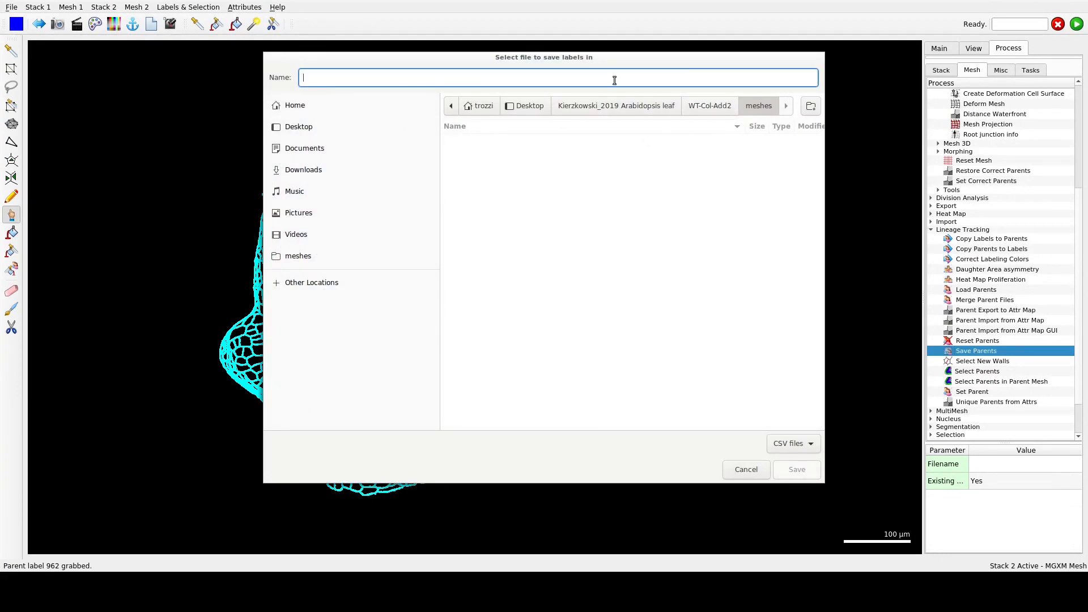
text(T4T5 in progress)
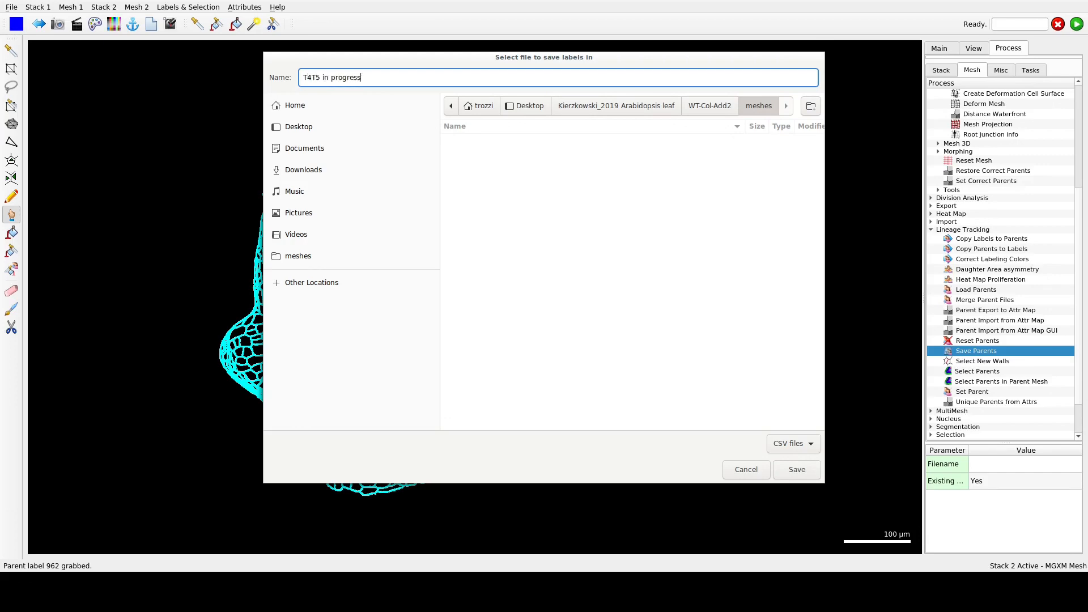
key(Return)
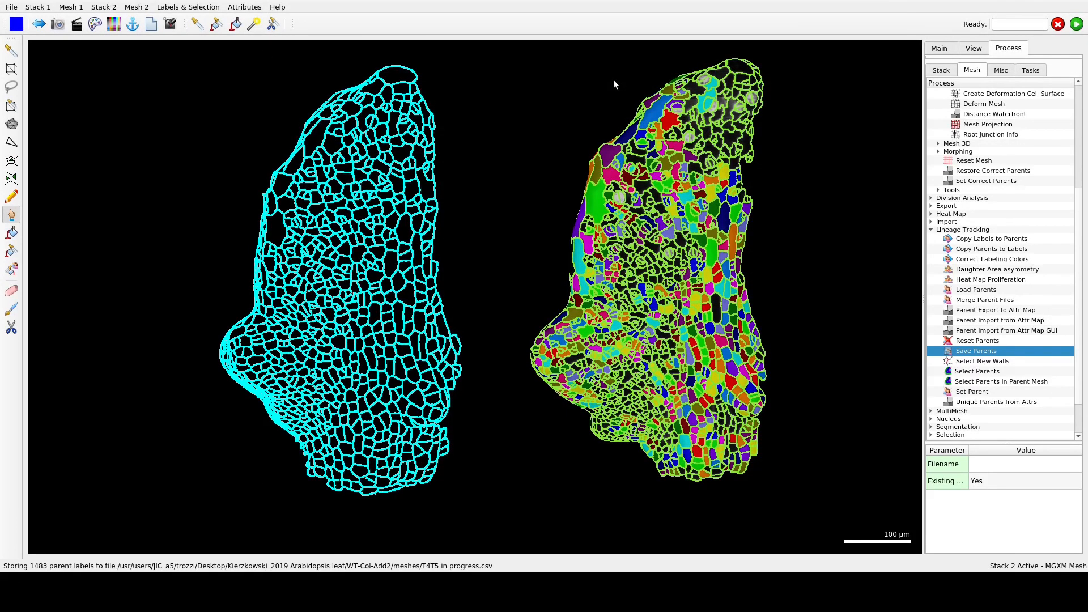
- Choose the Auto Parent Labelling 2D process and make Stack 1 the active stack
drag(613, 84, 679, 439)
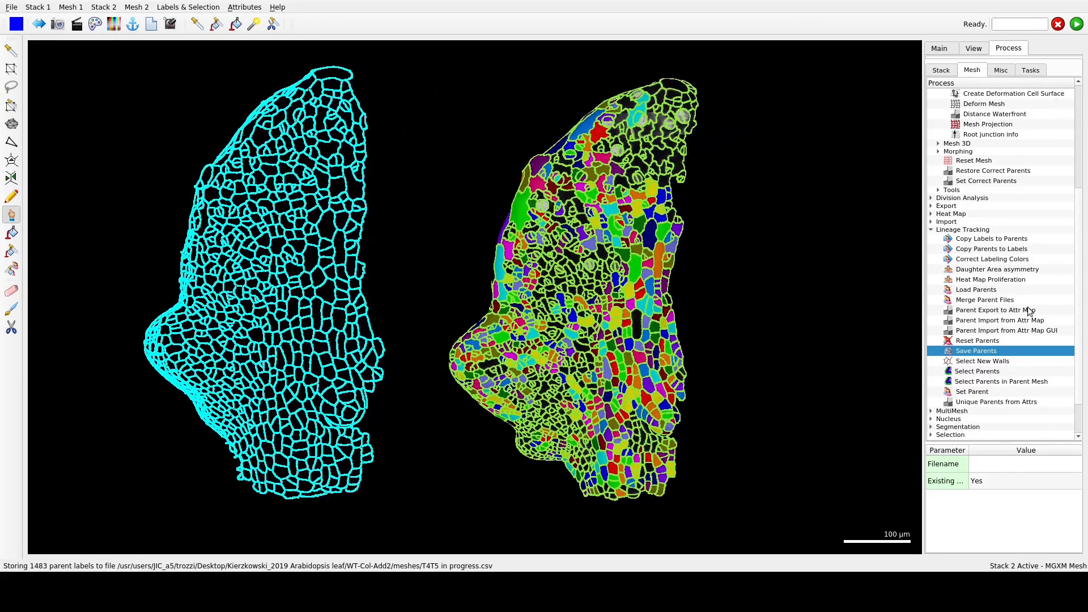
scroll(1028, 307, up, 5)
click(1012, 245)
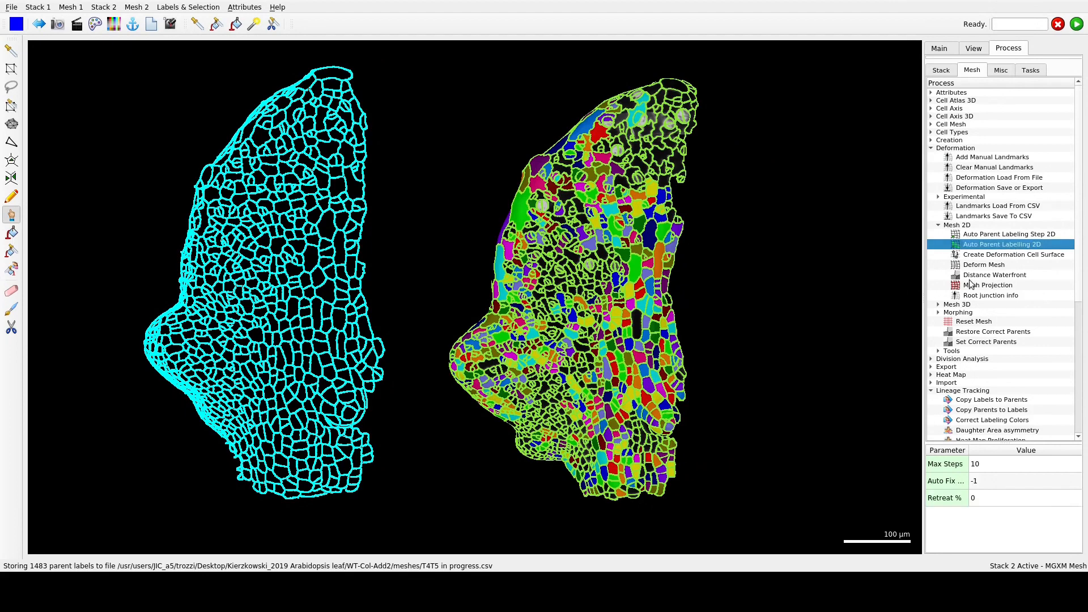
click(931, 49)
click(1020, 47)
click(950, 51)
click(956, 66)
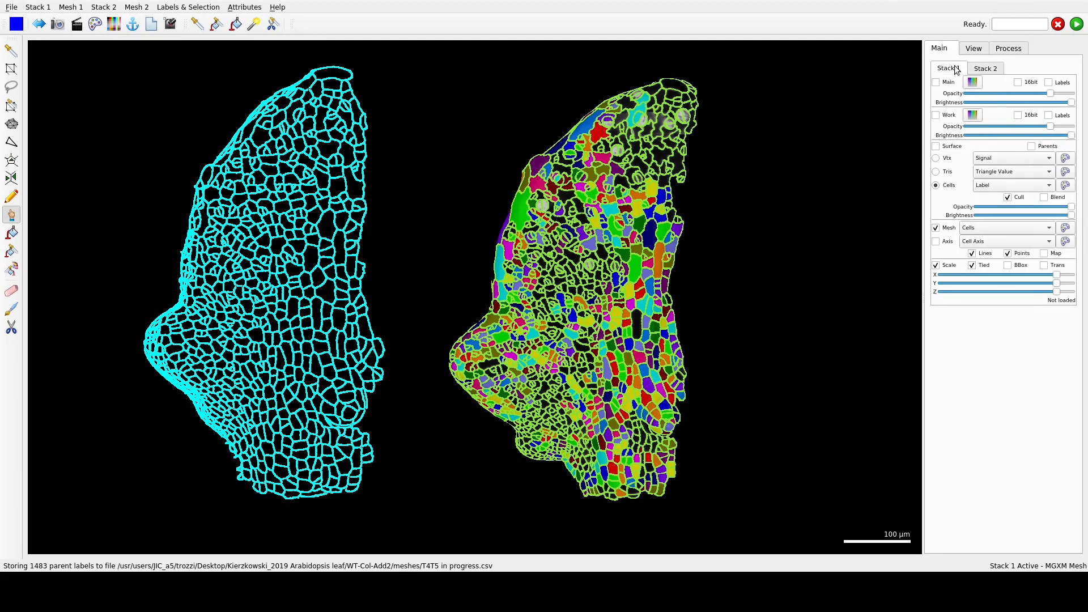
click(1009, 50)
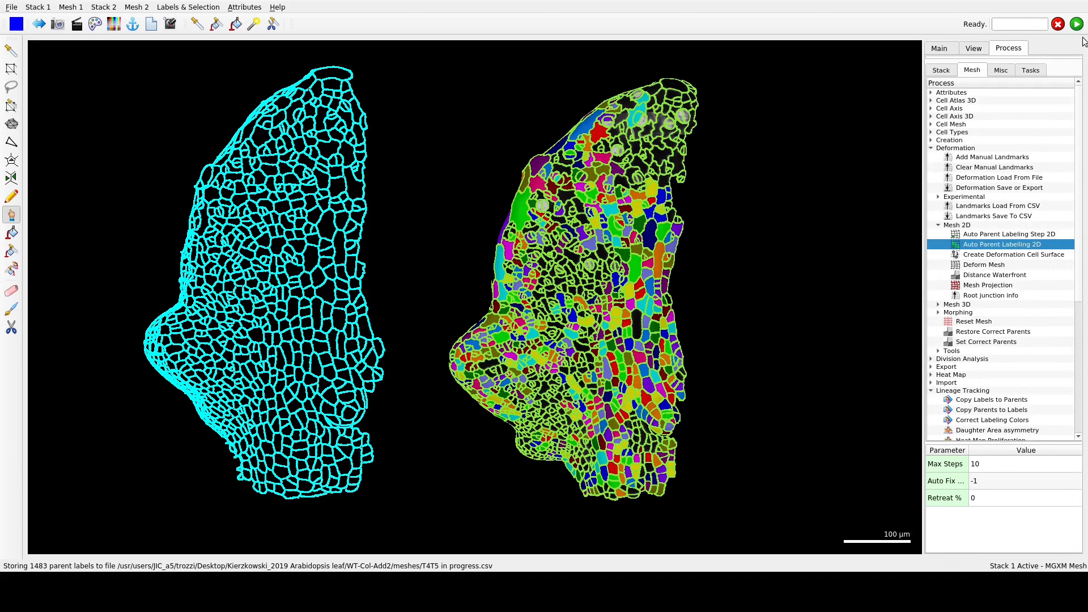
- Save the session as a new view file named "T4-T5-in progress.mgxv"
click(941, 49)
click(11, 7)
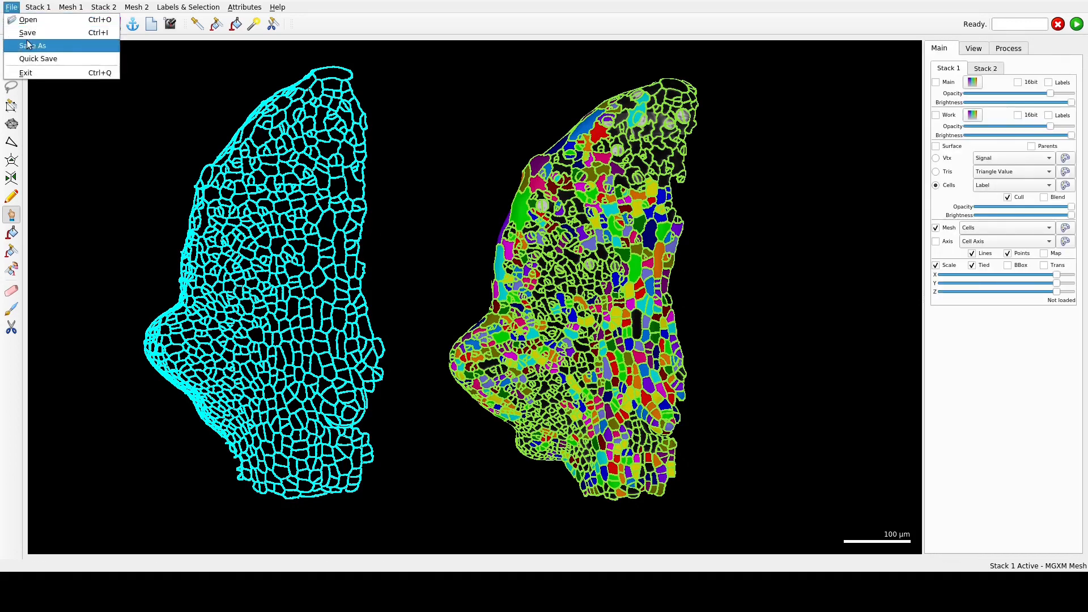
click(26, 42)
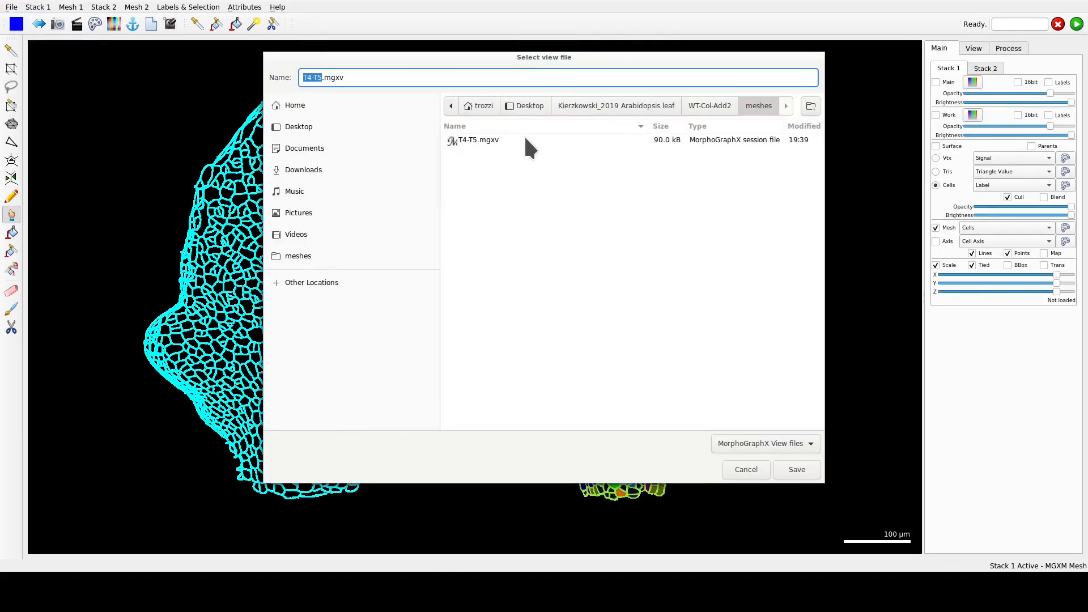
click(322, 75)
text(-in progress)
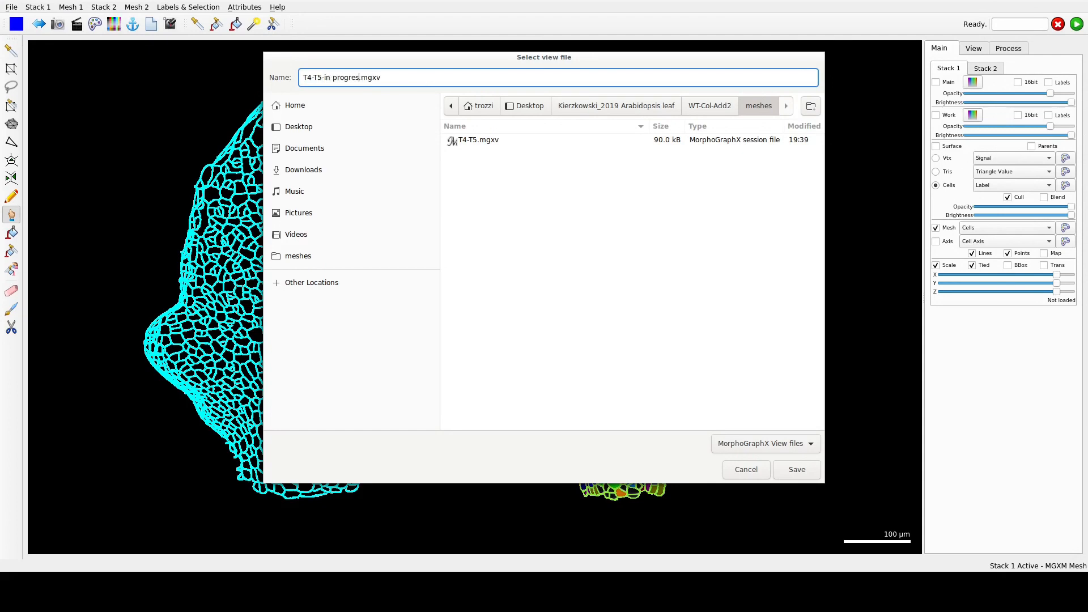
key(Return)
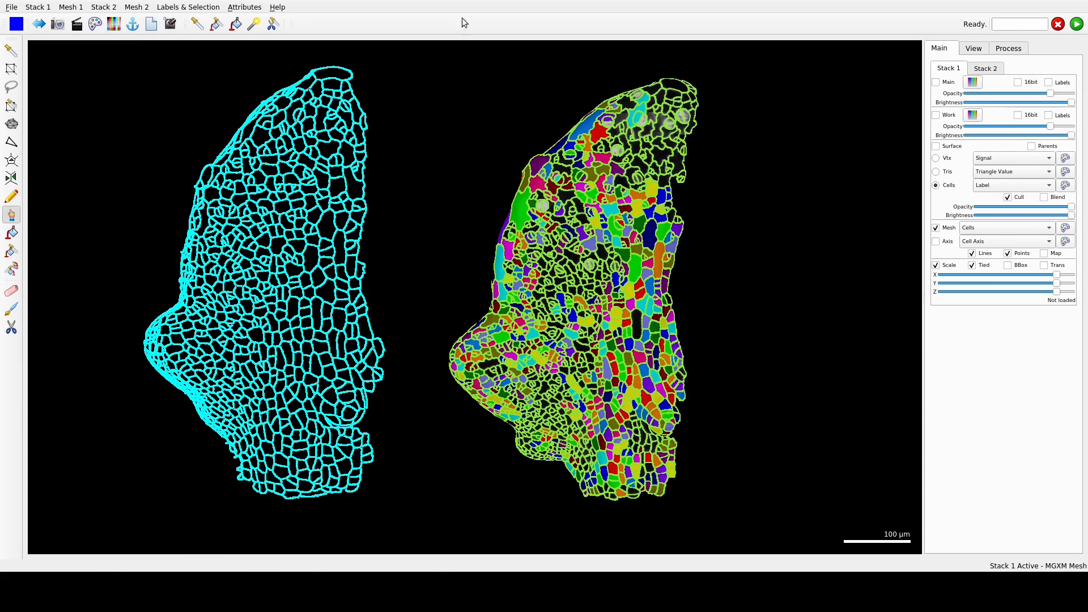
- Save the Stack 2 mesh under the new name "T5-semiauto-in progress.mgxm"
click(136, 6)
click(145, 21)
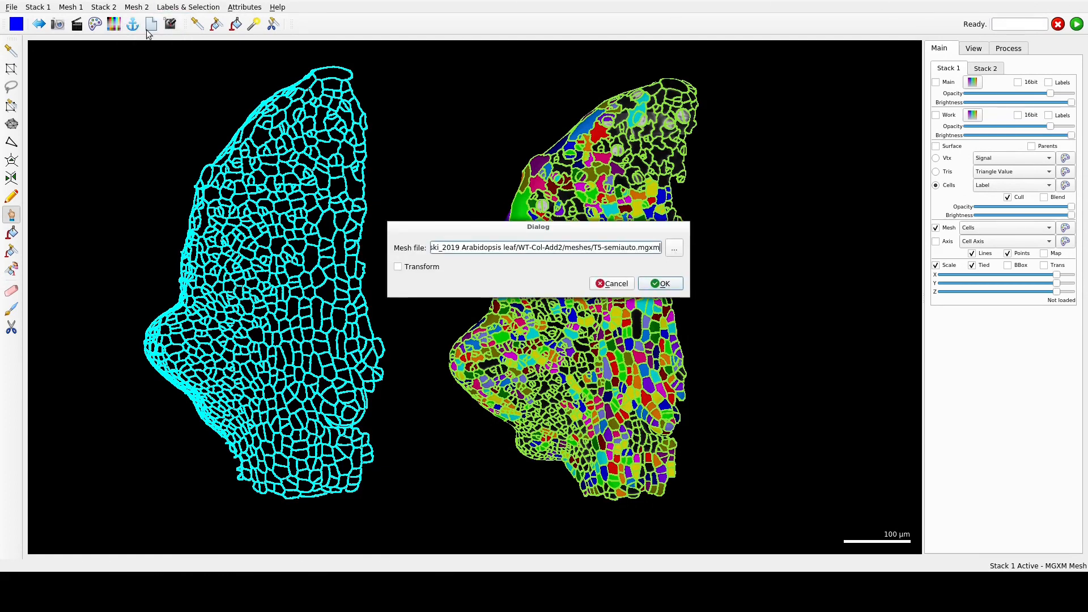
key(Left)
key(Left)
key(Left)
key(Left)
key(Left)
text(-in progress)
key(Return)
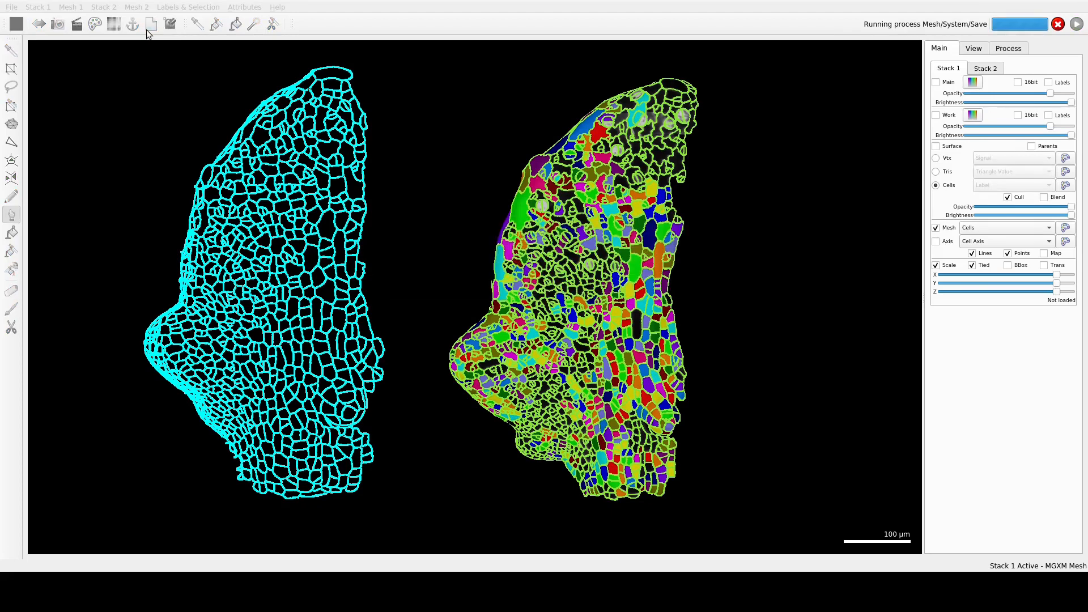
- Run Auto Parent Labelling 2D with 10 max steps and show the Stack 1 surface to follow its check map
click(1018, 50)
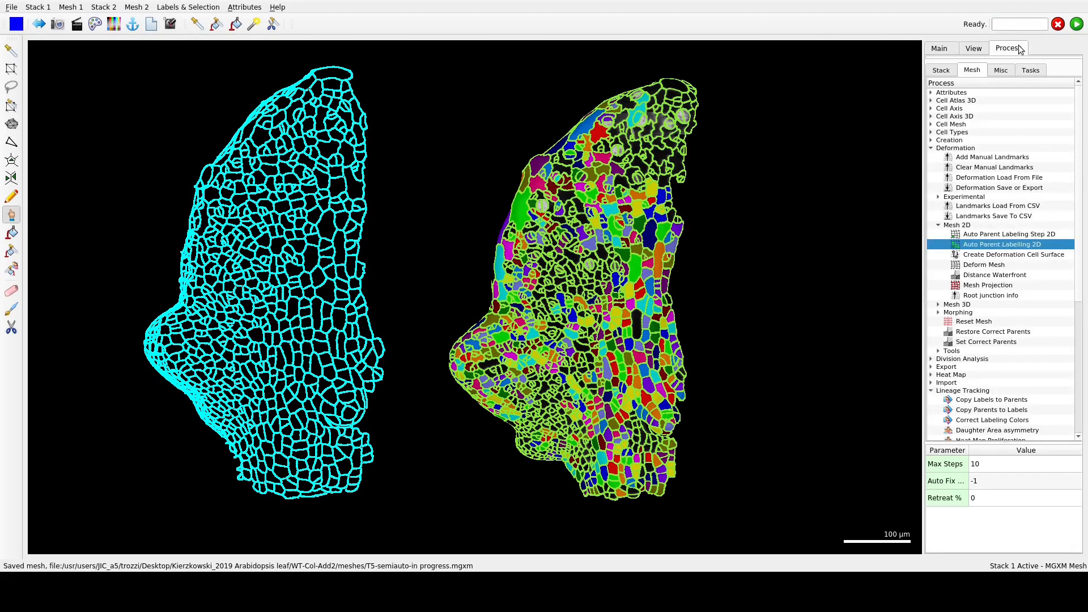
click(1076, 24)
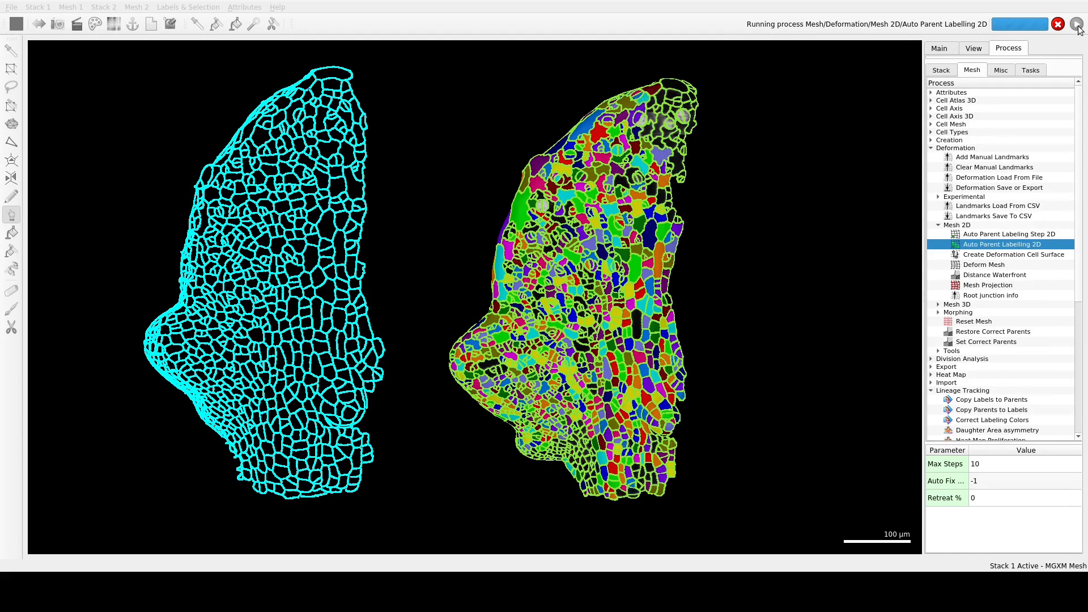
click(951, 50)
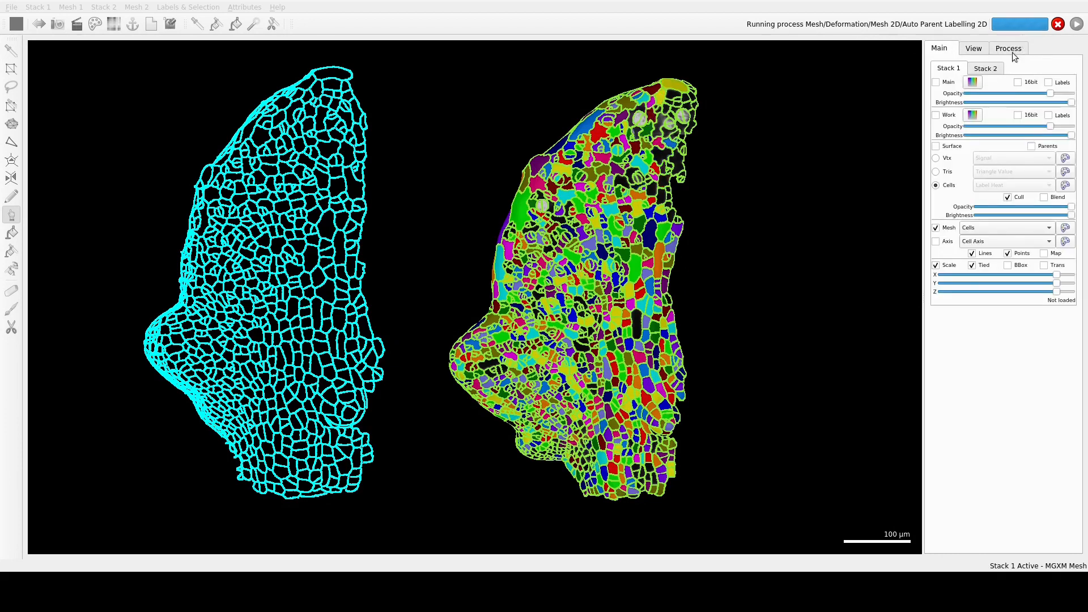
click(936, 146)
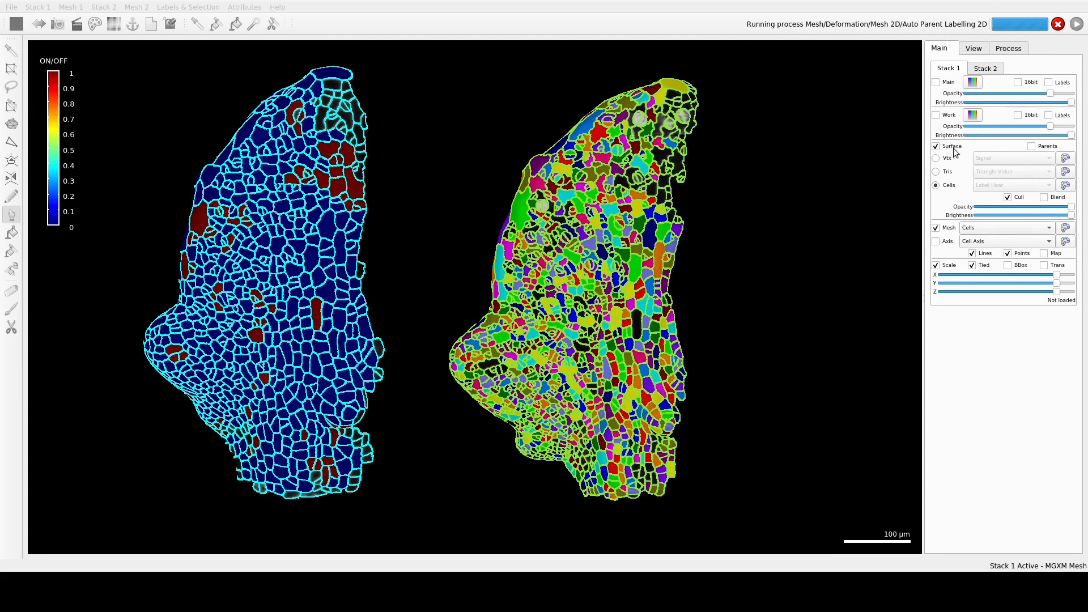
click(1007, 48)
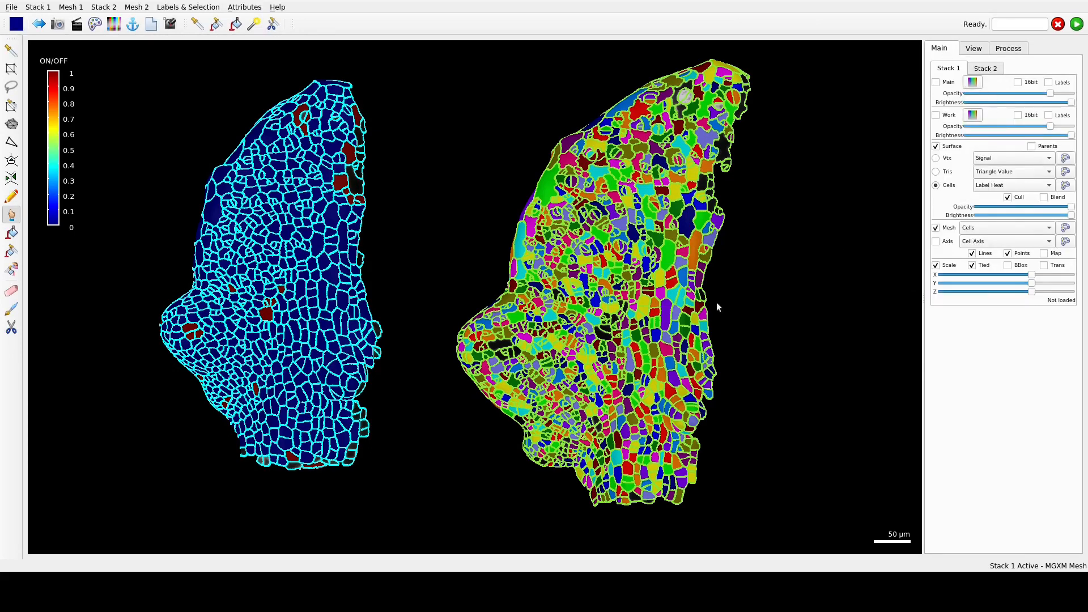
- Move the Stack 1 mesh over the Stack 2 leaf at the bulging margin and hide the Stack 1 surface
ctrl+right_drag(699, 374, 997, 389)
mouse_move(736, 439)
ctrl+right_down()
mouse_move(763, 441)
mouse_move(730, 436)
ctrl+right_up()
scroll(640, 422, up, 3)
scroll(639, 424, up, 3)
click(935, 146)
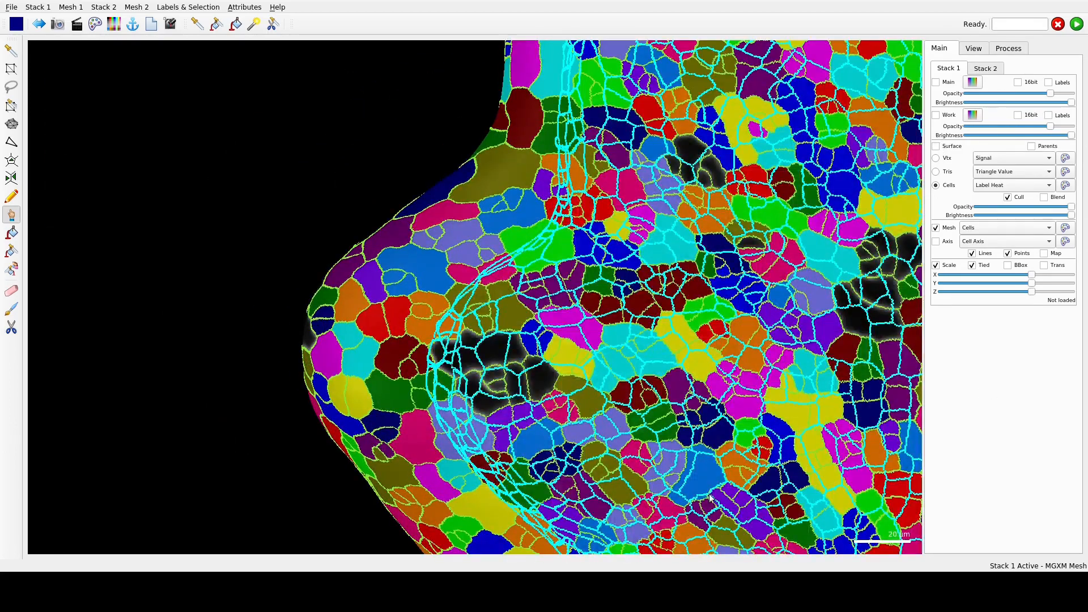
- Align the overlay with the unlabelled patch in the bulge and assign its cells parent labels, including 1502 and 1505
ctrl+right_drag(717, 499, 652, 473)
click(985, 68)
alt+click(463, 355)
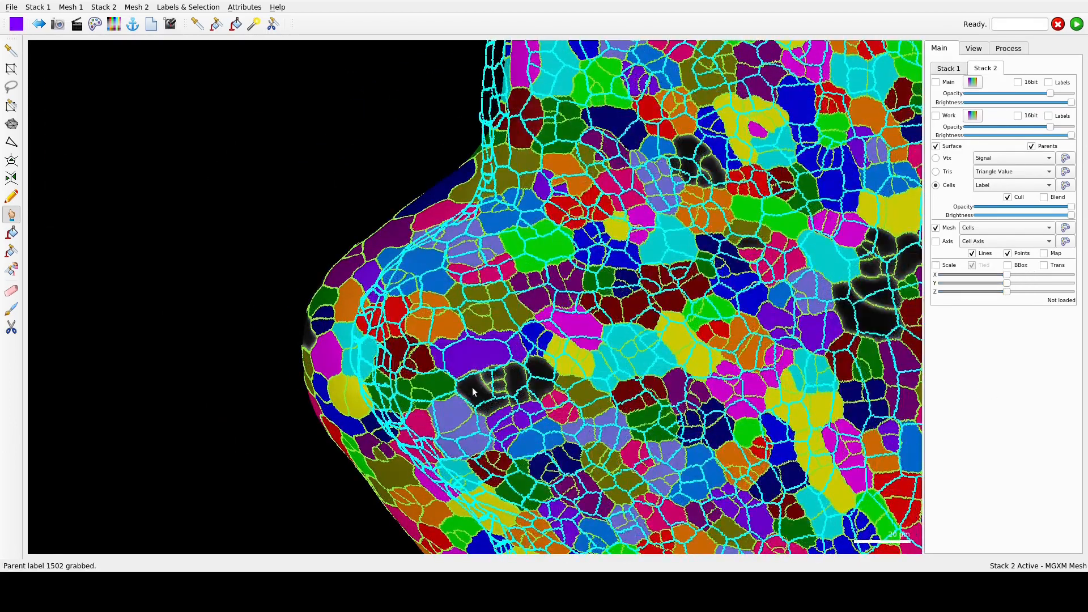
alt+click(471, 386)
alt+click(492, 386)
alt+click(522, 385)
alt+click(535, 379)
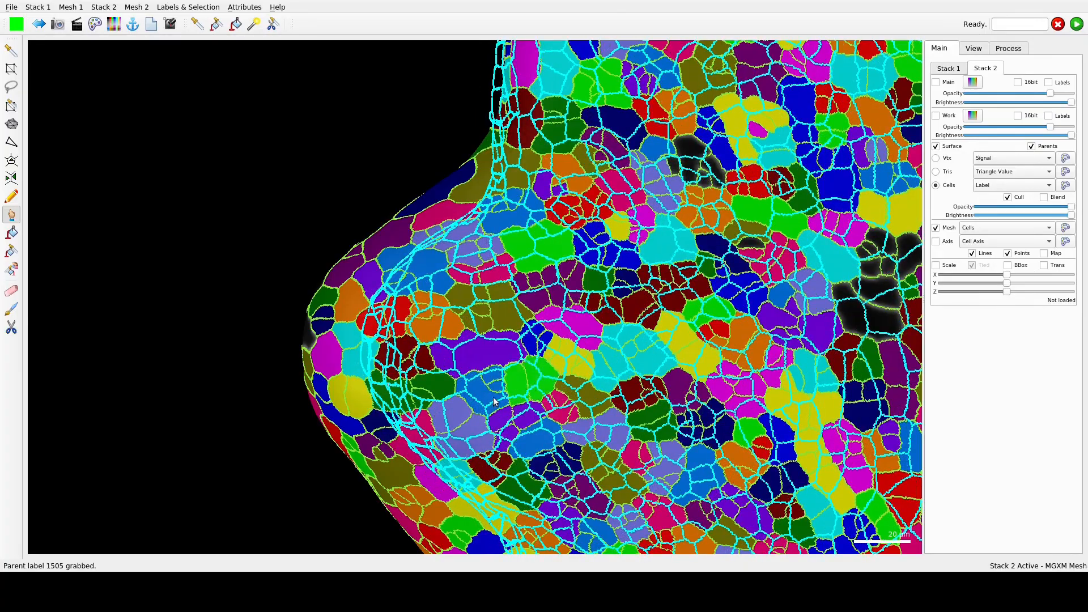
- Rotate to the outer margin of the bulge, realign the Stack 1 mesh and assign parent labels to the unlabelled edge cells, including 880
drag(612, 422, 730, 453)
ctrl+right_drag(730, 454, 646, 448)
drag(645, 448, 703, 498)
click(948, 69)
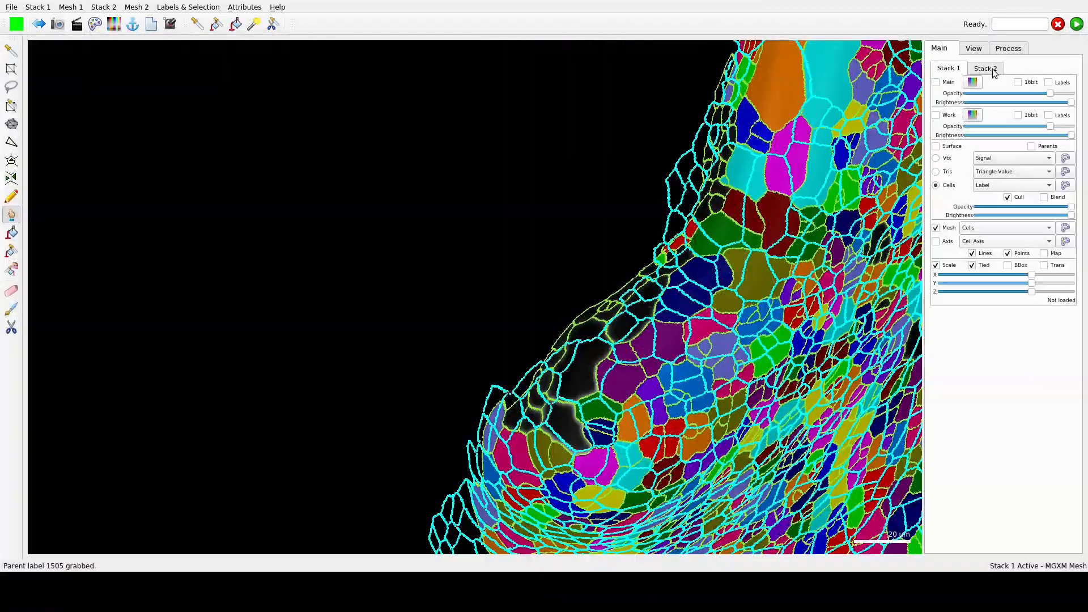
click(992, 69)
alt+click(568, 418)
alt+click(575, 374)
ctrl+right_drag(567, 401, 554, 405)
alt+click(513, 409)
- Shift the Stack 1 mesh onto the leaf base and temporarily show its labelled surface to compare the cells near the edge
scroll(513, 409, down, 5)
drag(513, 409, 751, 387)
ctrl+right_drag(751, 388, 774, 375)
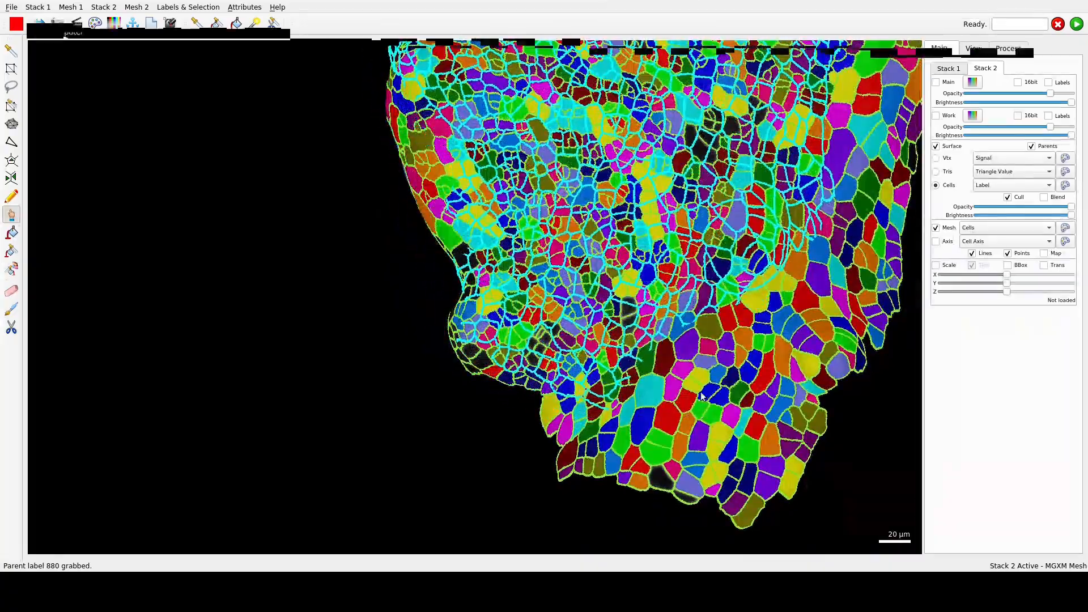
scroll(474, 373, up, 5)
scroll(474, 373, up, 2)
click(948, 68)
click(935, 146)
drag(741, 182, 745, 207)
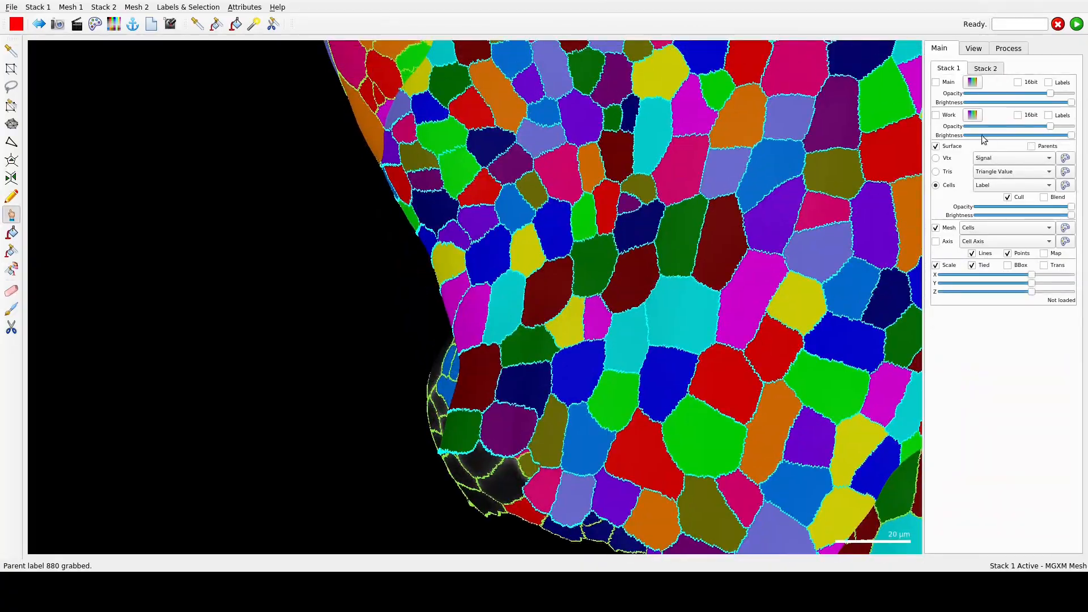
drag(646, 184, 714, 486)
click(936, 146)
- Align the overlay at the notch above the basal bulge and assign parent labels 899 and 900 to the unlabelled cells there
click(986, 68)
alt+click(486, 297)
ctrl+drag(486, 296, 520, 371)
alt+click(485, 343)
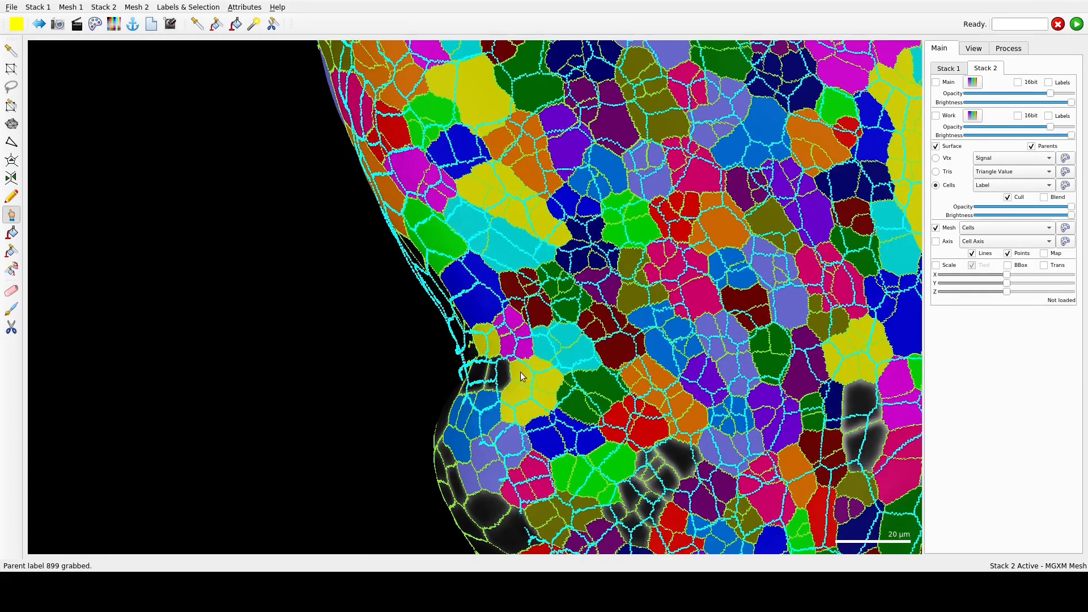
alt+click(492, 376)
alt+click(481, 376)
- Align the Stack 1 mesh with the two stacked unlabelled cells in the leaf middle and assign them parent label 1573
click(947, 68)
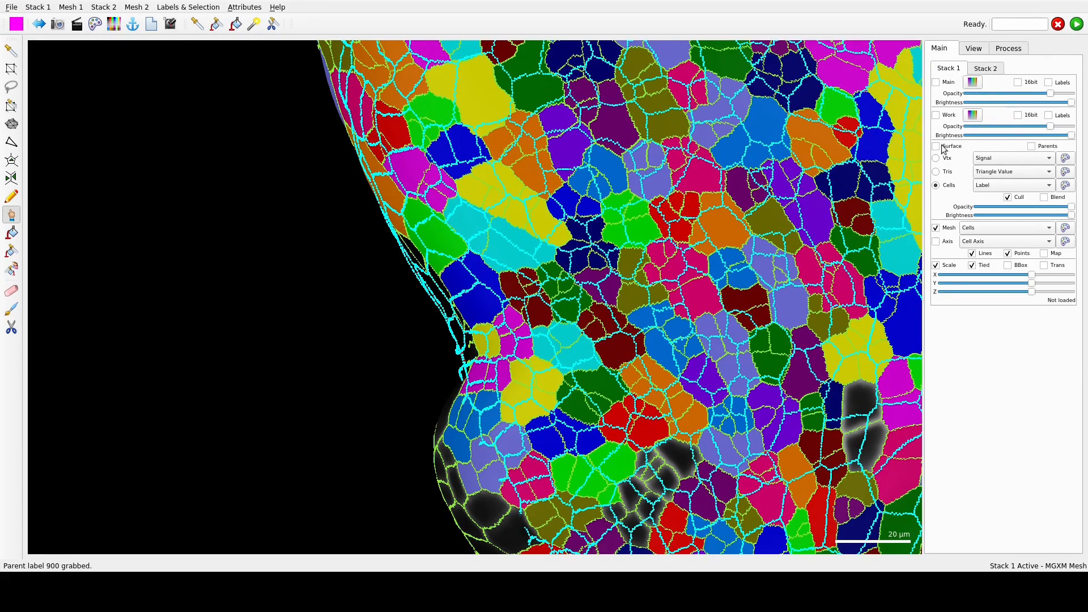
click(936, 146)
click(935, 146)
drag(777, 395, 828, 431)
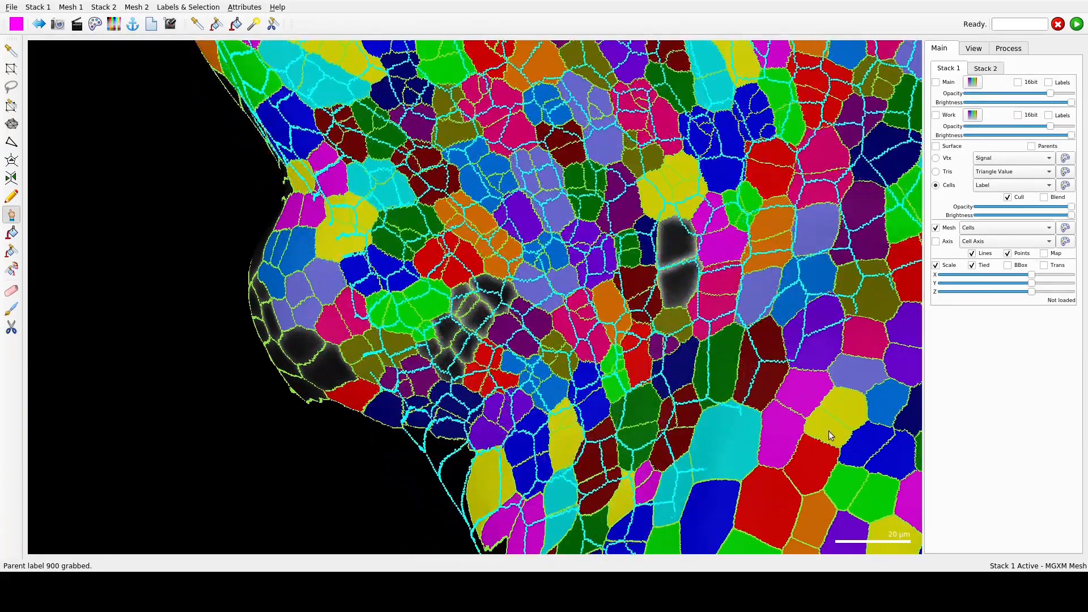
click(935, 148)
click(934, 148)
ctrl+drag(822, 255, 813, 288)
click(985, 68)
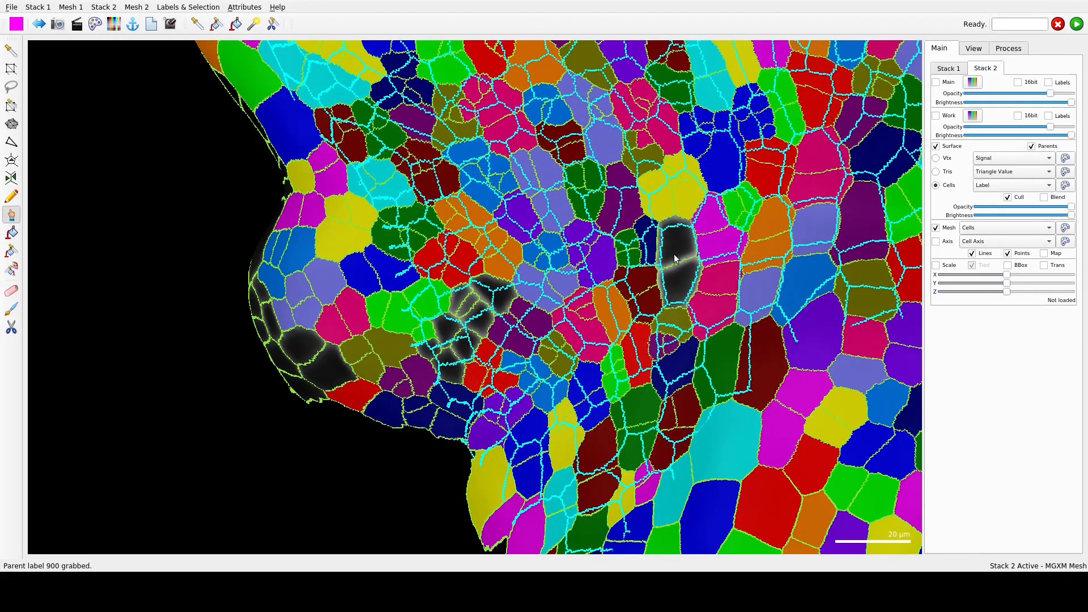
click(675, 252)
- Shift the overlay onto the unlabelled patch in the basal bulge and assign parent labels to its cells, including 929 and 1608
ctrl+drag(651, 324, 697, 379)
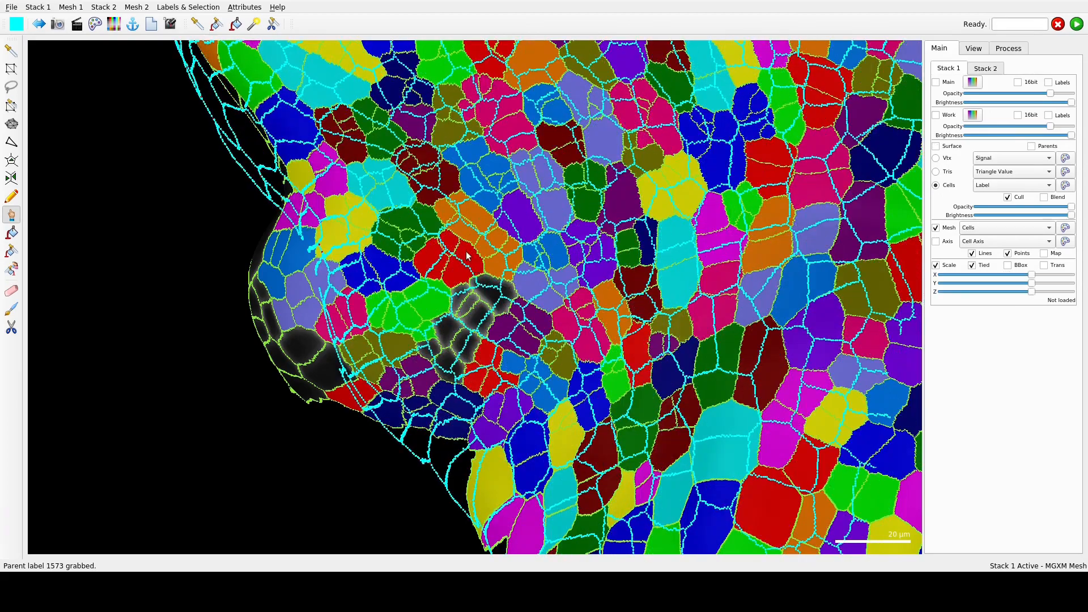
ctrl+drag(513, 354, 549, 378)
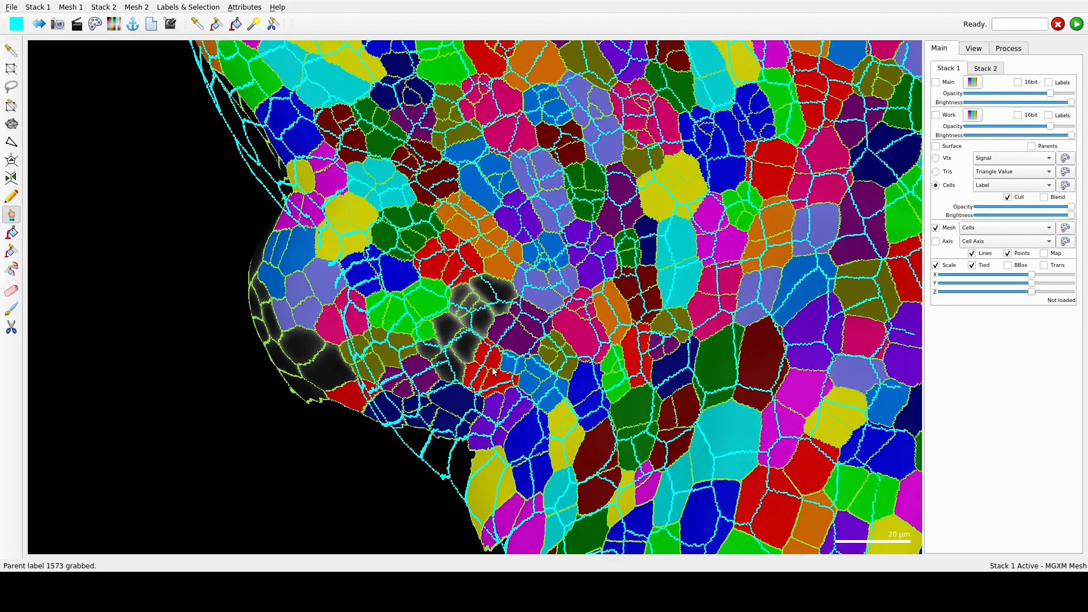
click(984, 68)
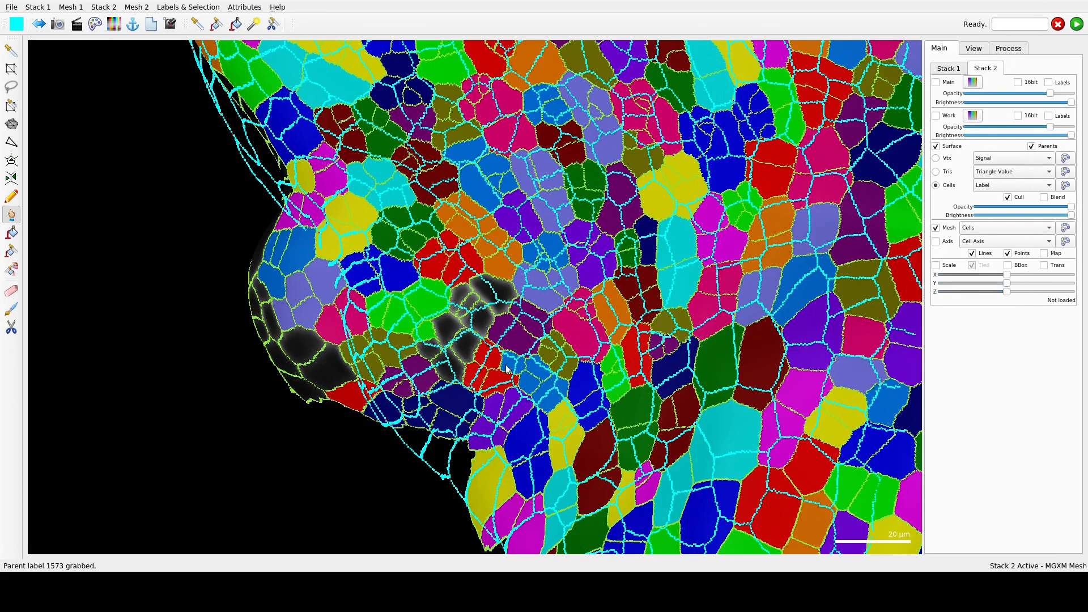
alt+click(506, 367)
ctrl+right_drag(504, 365, 492, 359)
alt+click(448, 330)
alt+click(463, 345)
alt+click(450, 366)
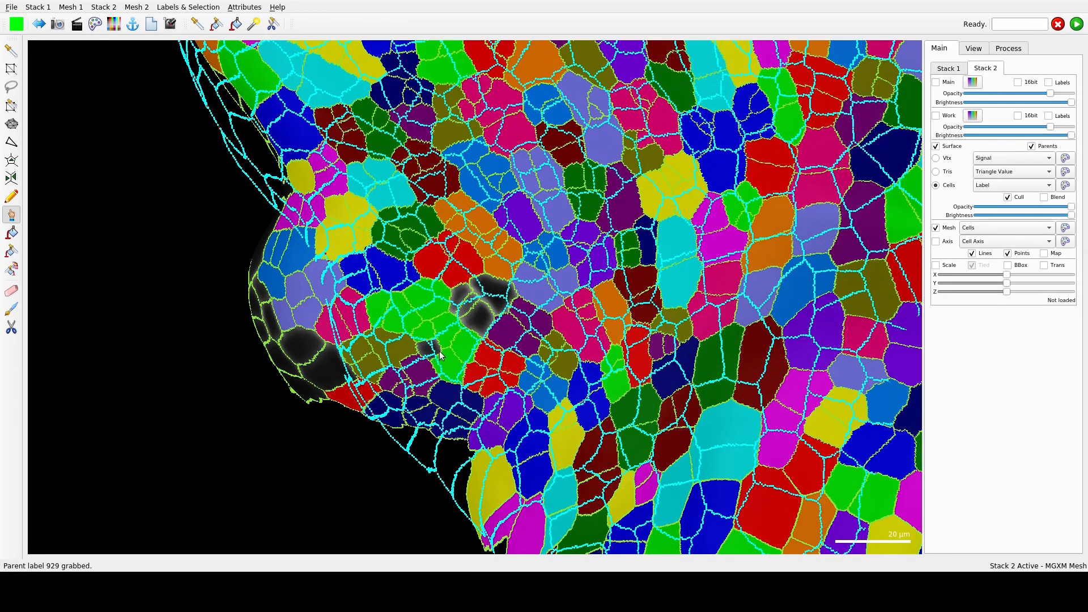
alt+click(485, 309)
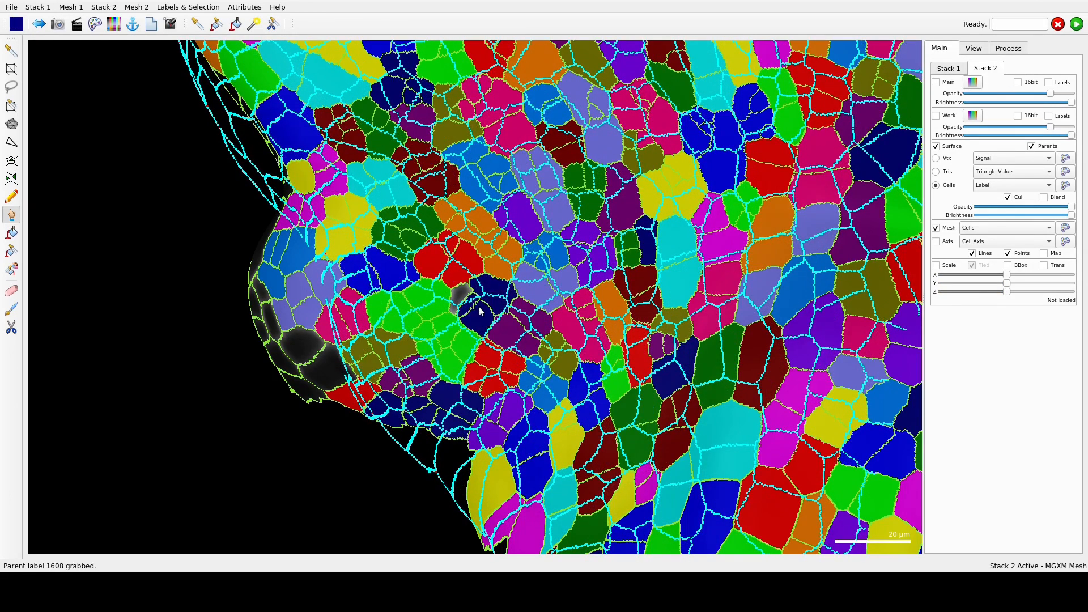
alt+click(461, 295)
- Realign the Stack 1 mesh with the outer bulge margin, briefly comparing its labelled surface, and assign the unlabelled edge cells parents, including 911
ctrl+right_drag(596, 370, 589, 357)
ctrl+right_drag(566, 306, 660, 507)
click(948, 68)
click(935, 146)
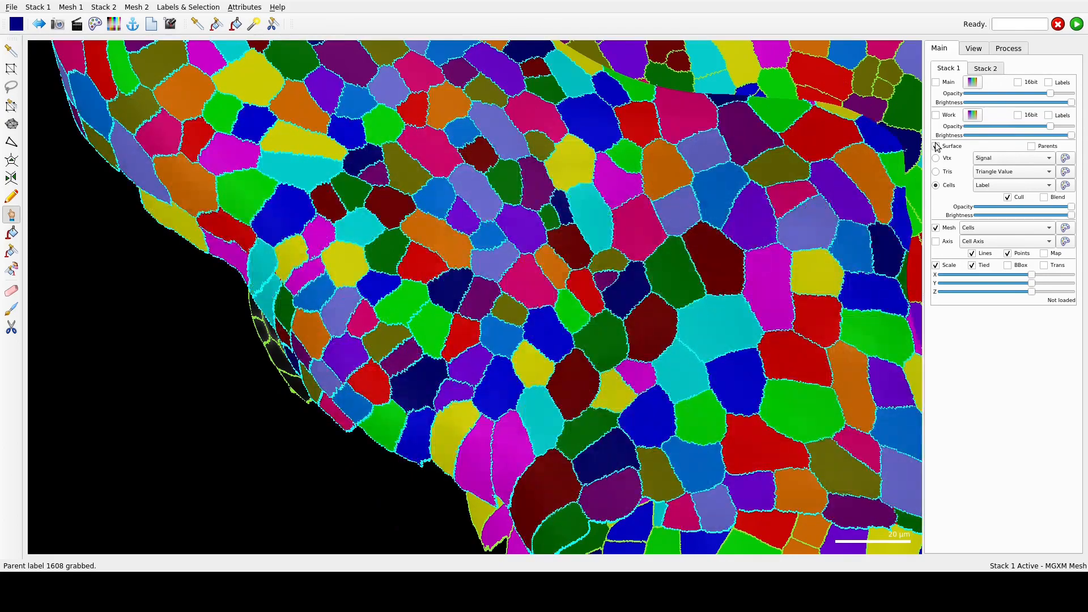
click(935, 146)
ctrl+right_drag(811, 271, 790, 282)
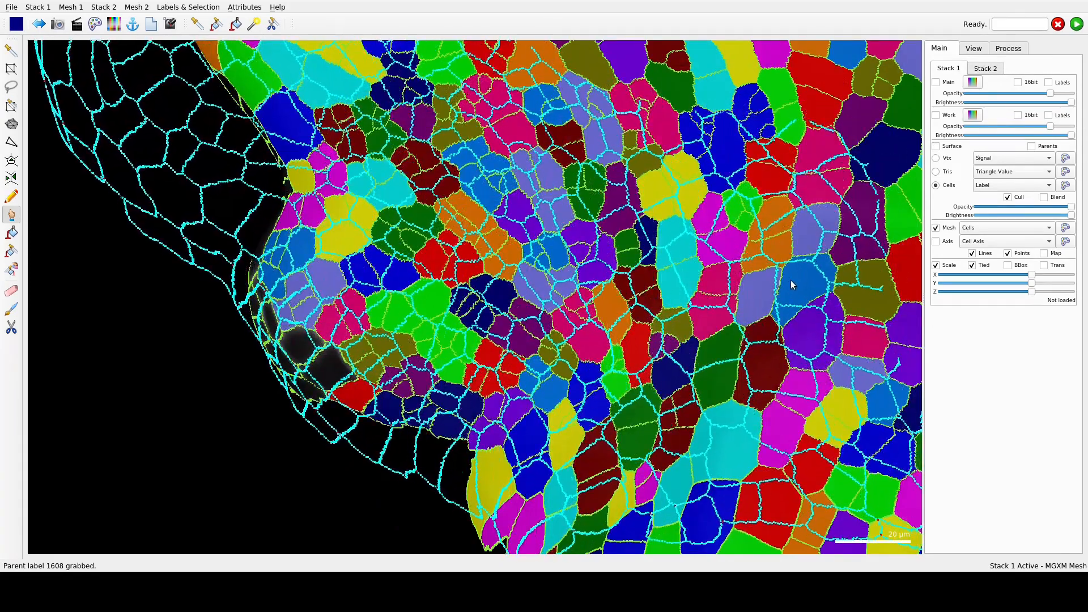
click(998, 69)
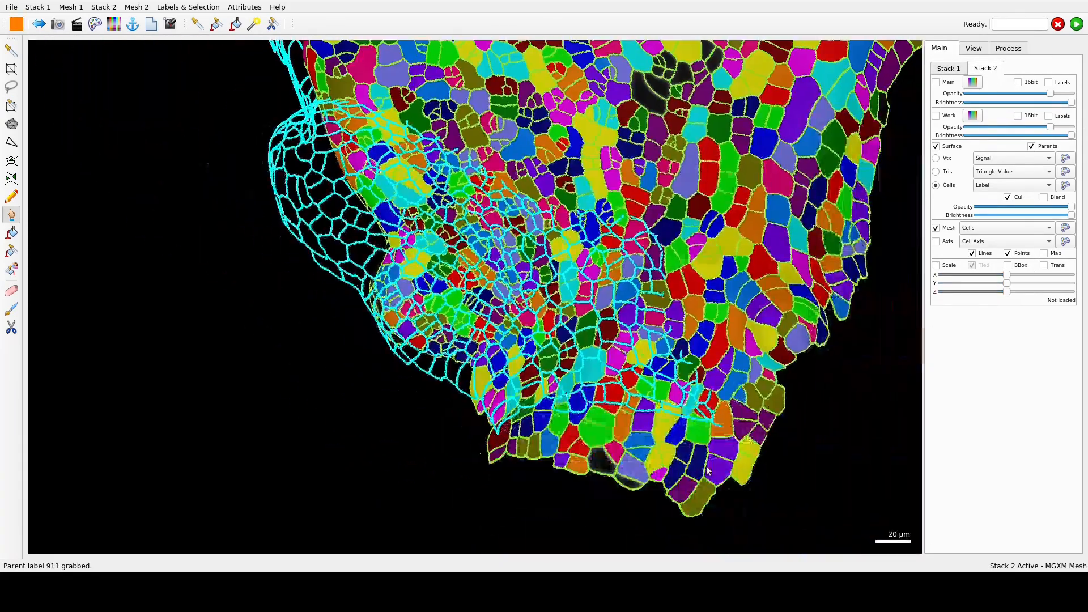
- Align the overlay with the lower edge of the leaf base and assign parent labels to its unlabelled cells, including 1119
drag(706, 470, 731, 504)
ctrl+drag(731, 504, 702, 527)
scroll(604, 437, down, 4)
ctrl+drag(604, 433, 504, 362)
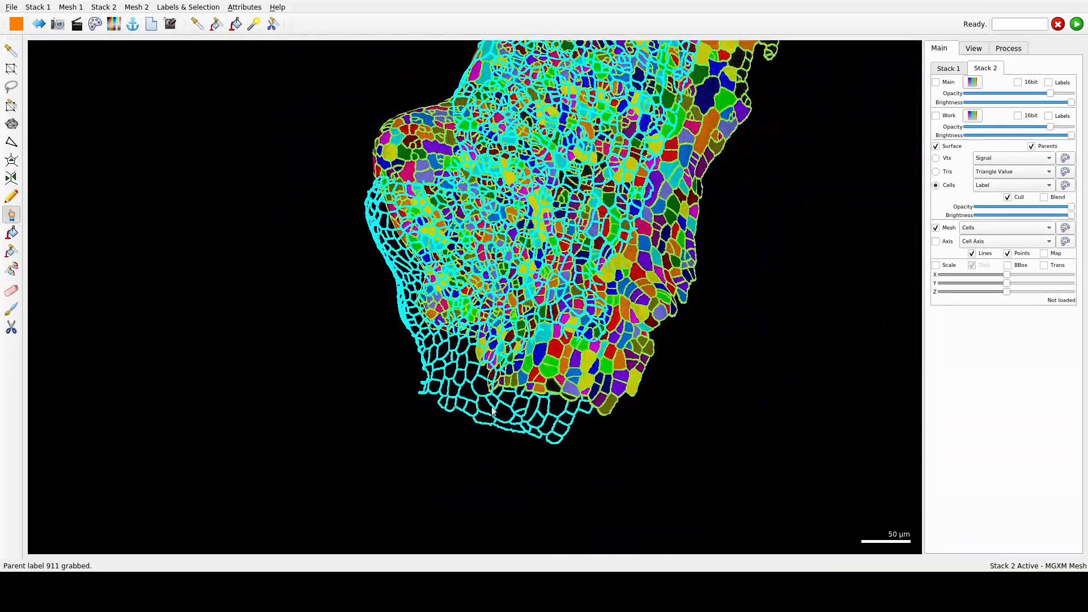
drag(504, 295, 638, 256)
ctrl+drag(370, 483, 491, 411)
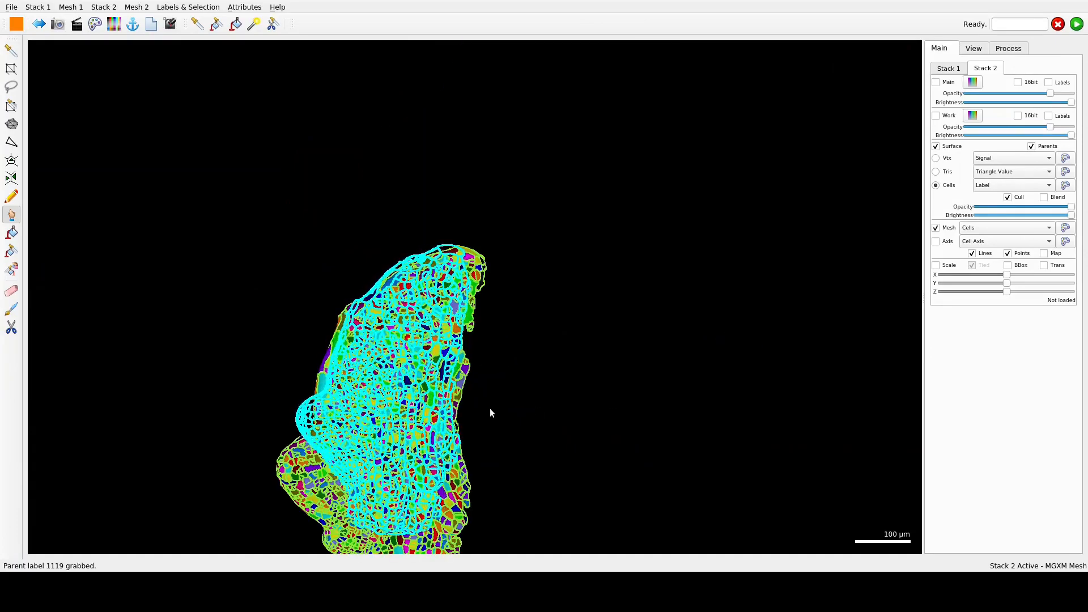
- Separate the two meshes so that the whole Stack 1 leaf sits beside the whole Stack 2 leaf
mouse_move(381, 392)
ctrl+right_down()
mouse_move(148, 399)
mouse_move(159, 414)
ctrl+right_up()
right_drag(320, 389, 408, 284)
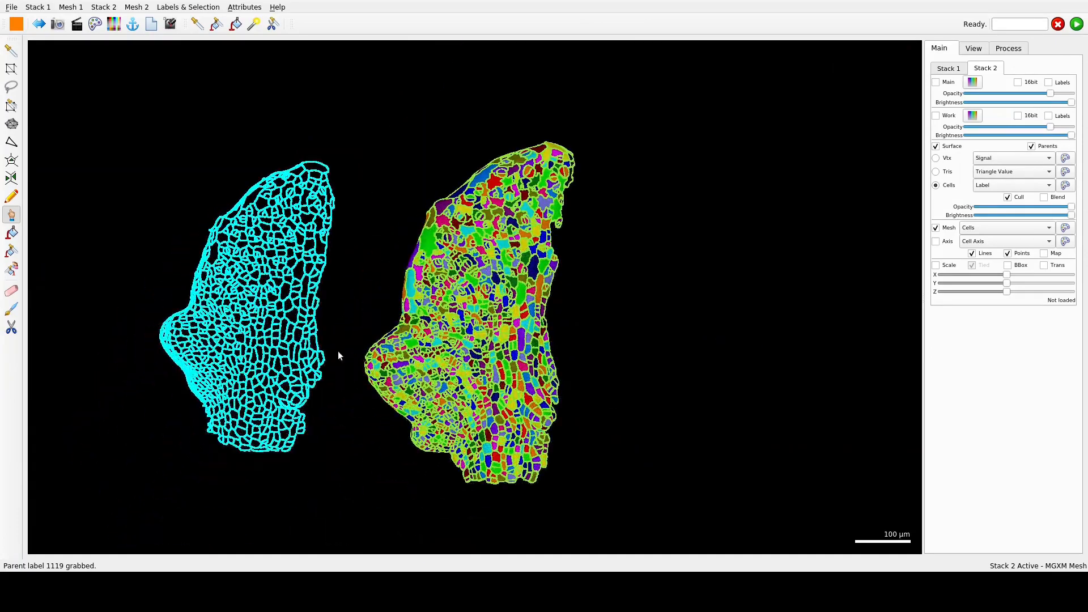
scroll(333, 352, up, 3)
right_drag(329, 353, 462, 293)
- Show the Stack 1 surface, inspect its cells coloured by Label Heat, and return the cell colouring to Label
click(935, 185)
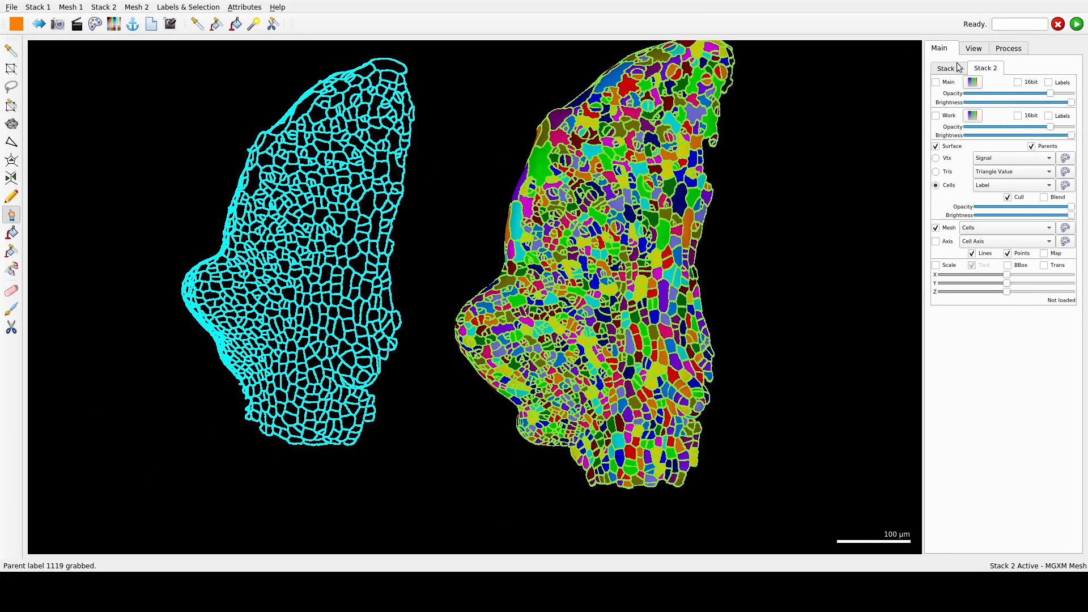
click(956, 70)
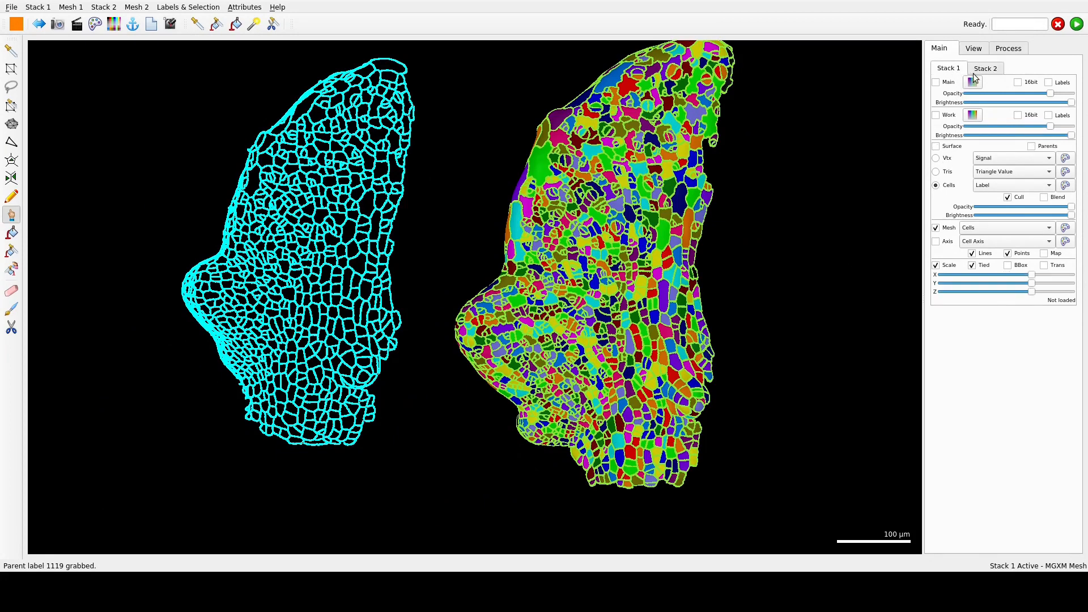
click(935, 146)
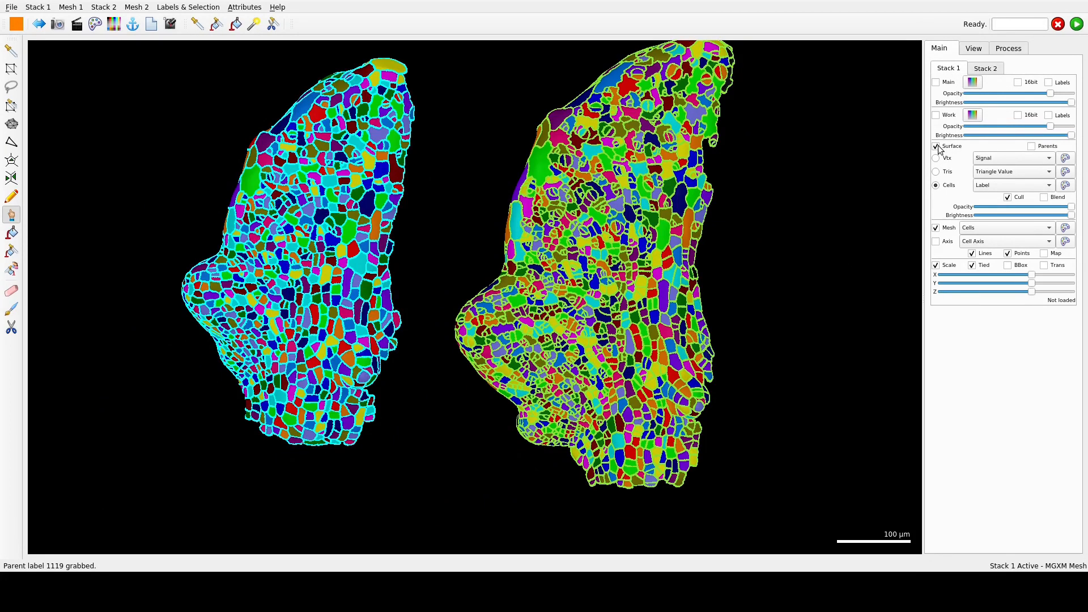
click(1012, 185)
click(1009, 205)
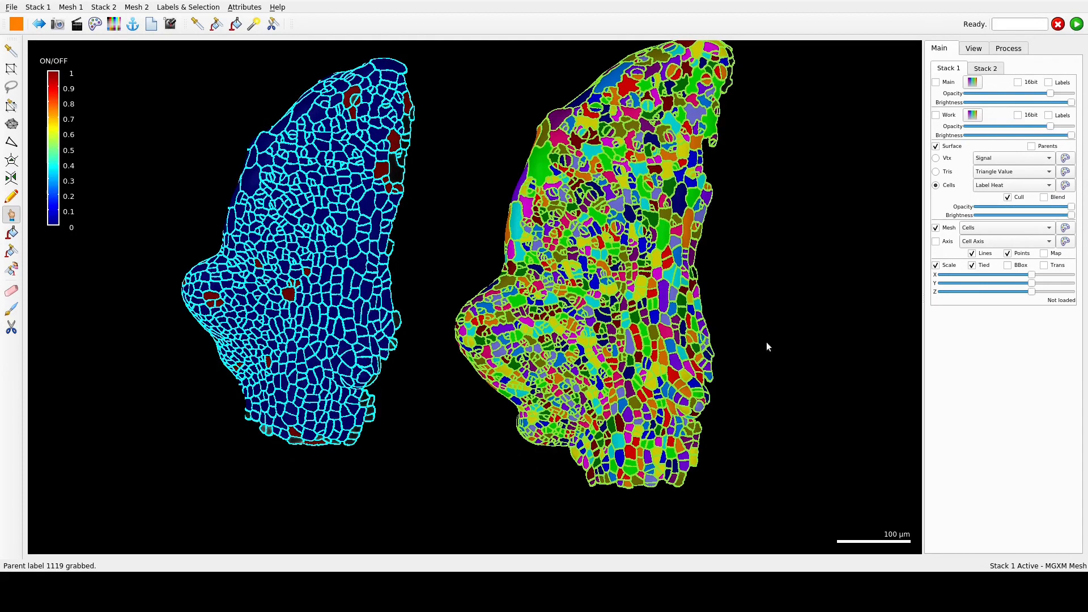
drag(766, 341, 763, 328)
drag(495, 343, 502, 276)
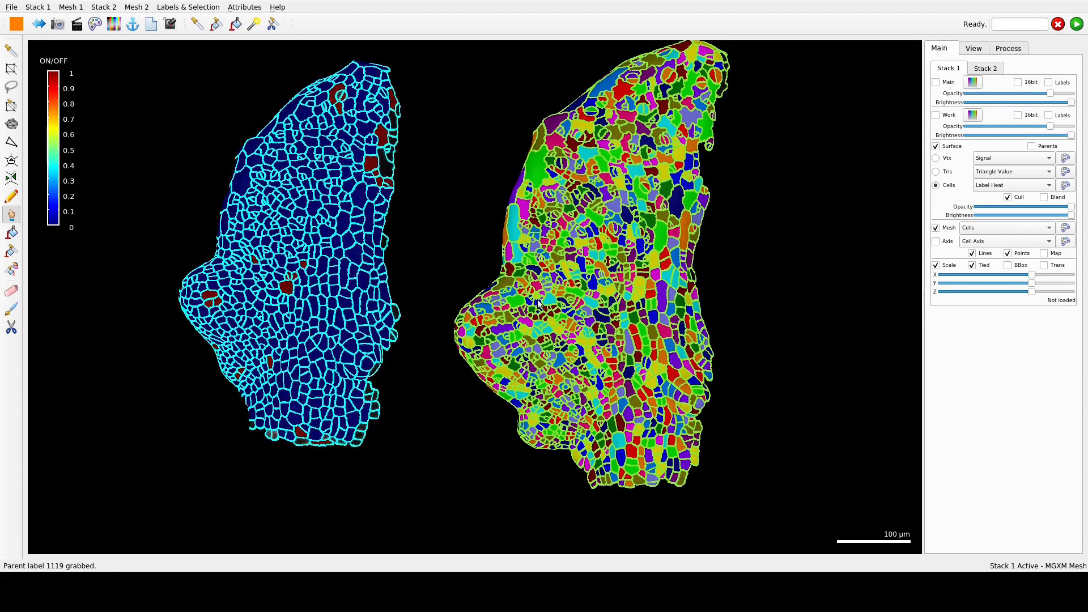
right_drag(537, 303, 487, 351)
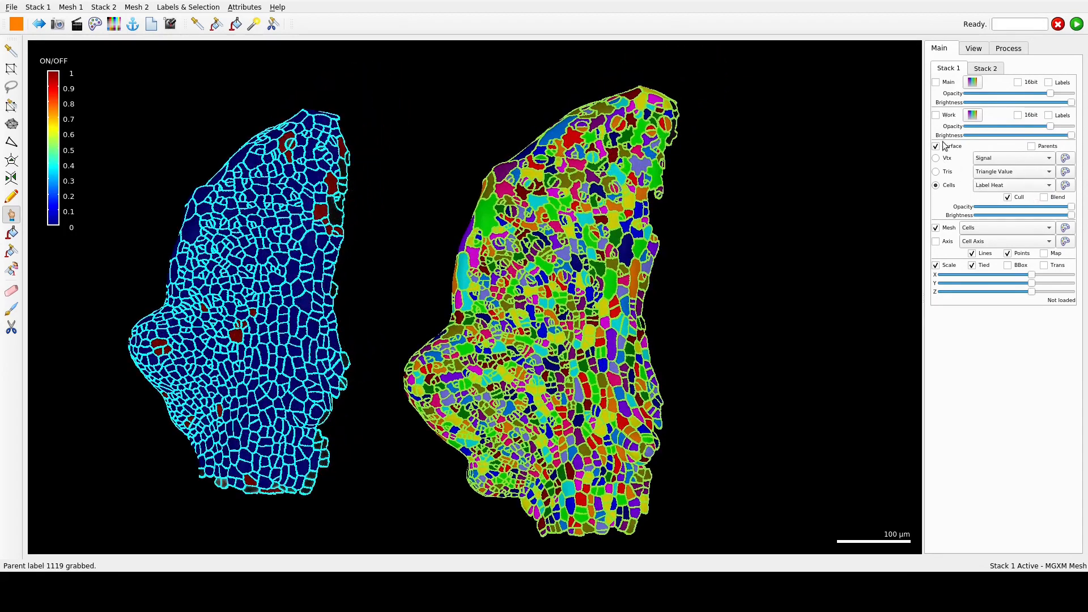
click(1005, 186)
click(998, 171)
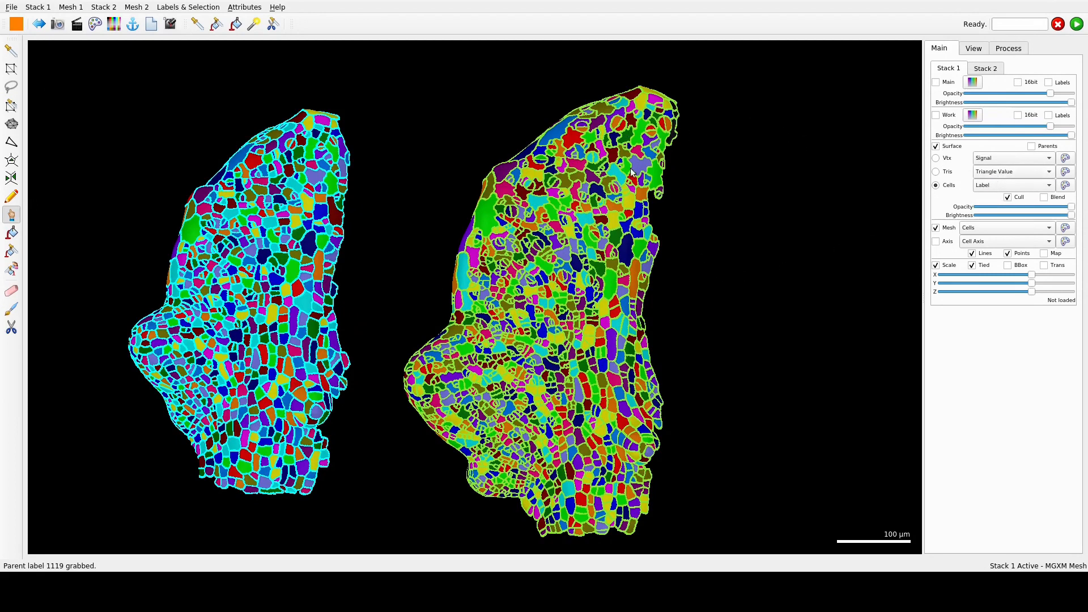
- Save the Stack 2 mesh as a T5-semiauto in-progress MGXM file without the transform
click(1004, 50)
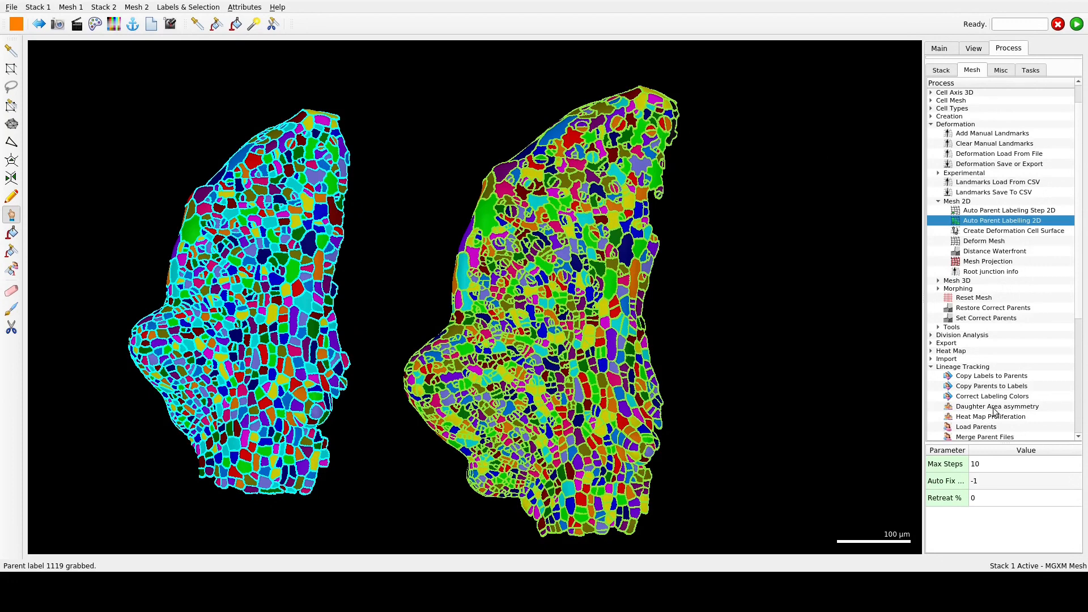
scroll(996, 352, down, 4)
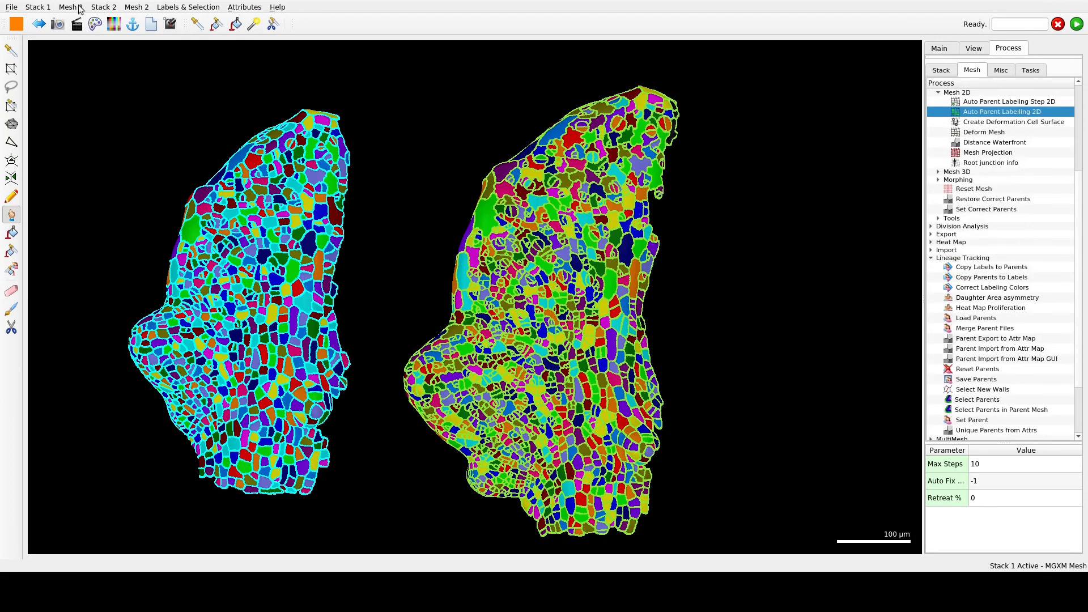
click(100, 8)
mouse_move(133, 9)
click(135, 33)
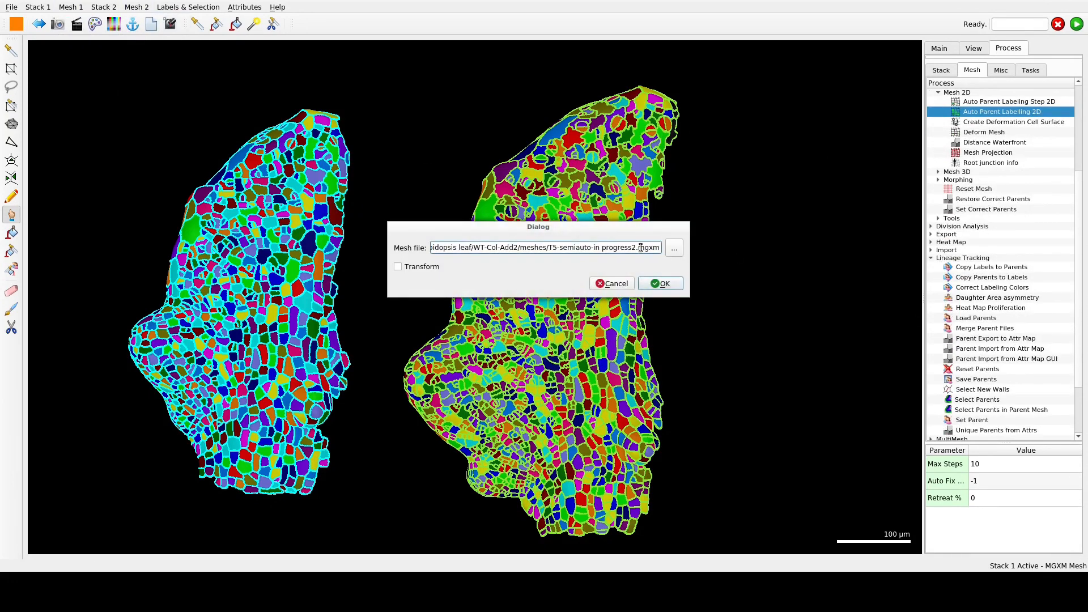
key(Return)
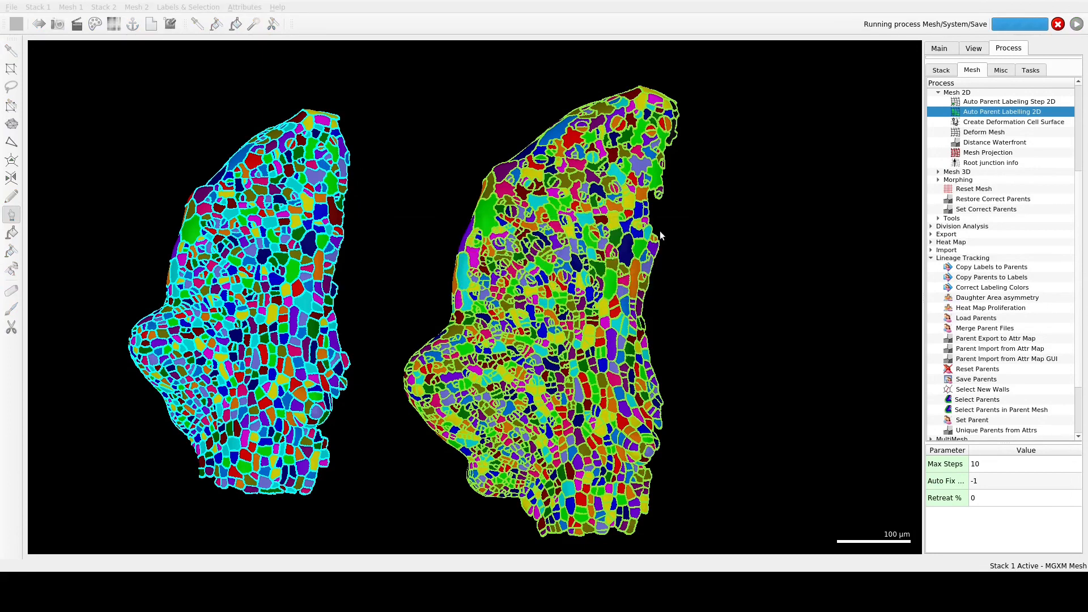
- Save the session as a T4-T5 in-progress view file in the meshes folder, changing the number at the end of its name
click(12, 8)
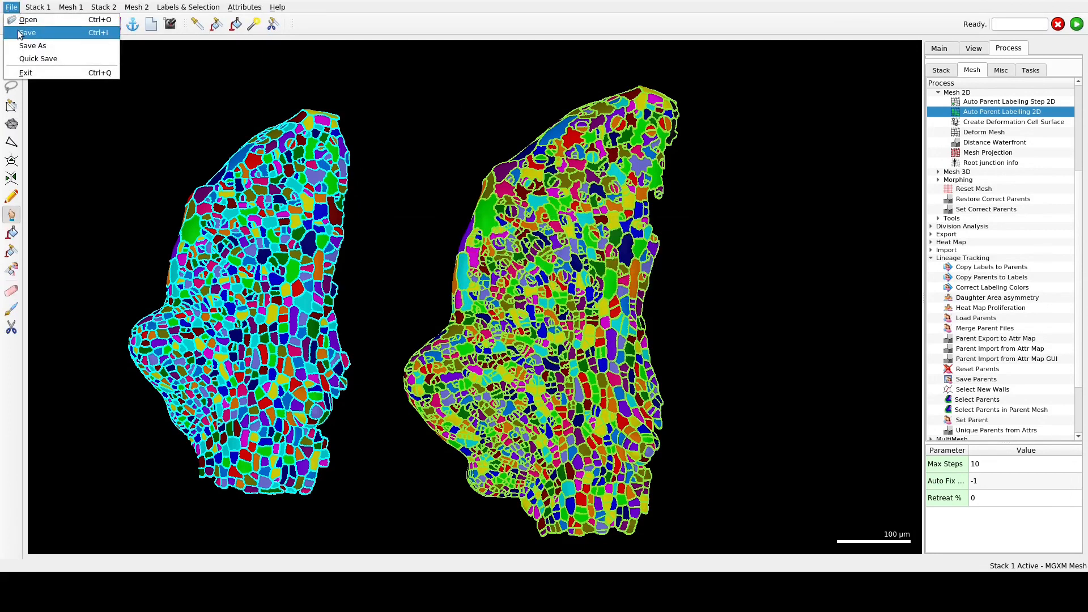
click(26, 33)
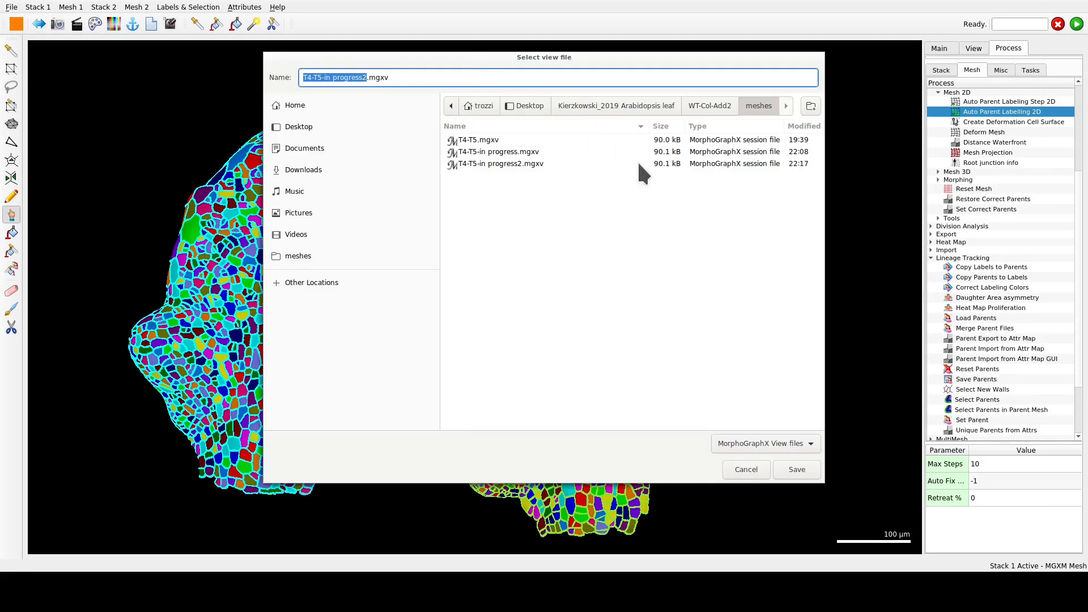
click(367, 80)
key(BackSpace)
key(Return)
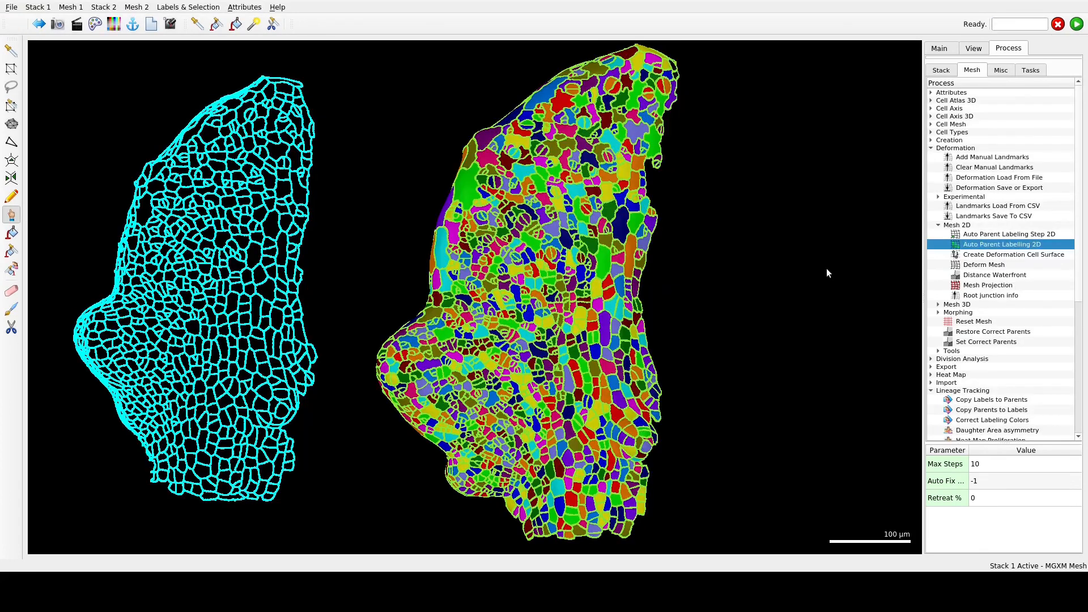
- Set Max Steps to 1 for Auto Parent Labelling 2D and run the process
click(983, 234)
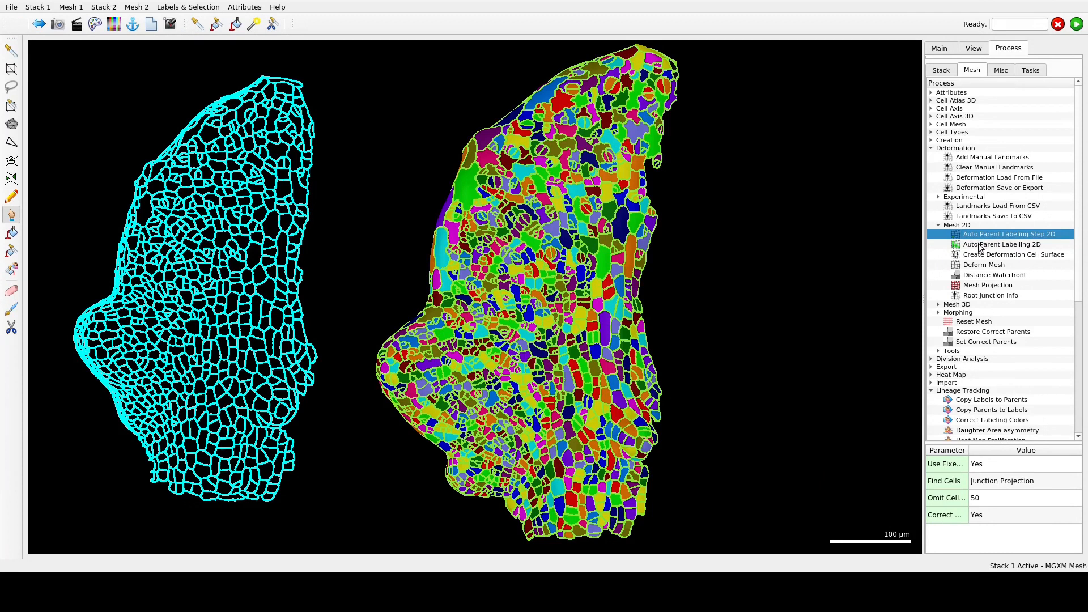
click(979, 245)
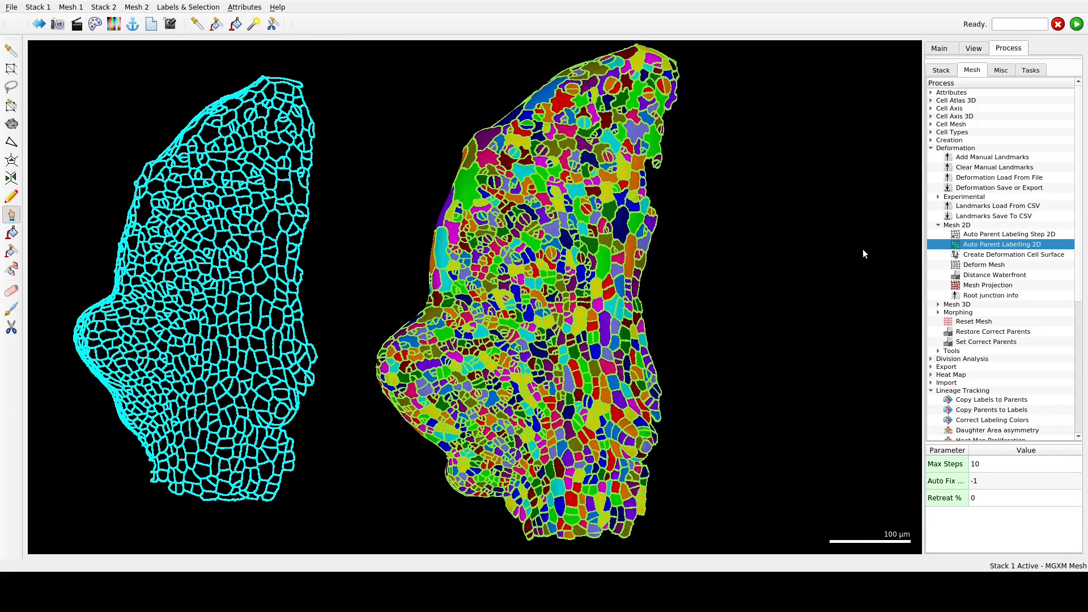
double_click(1007, 464)
text(1)
key(Return)
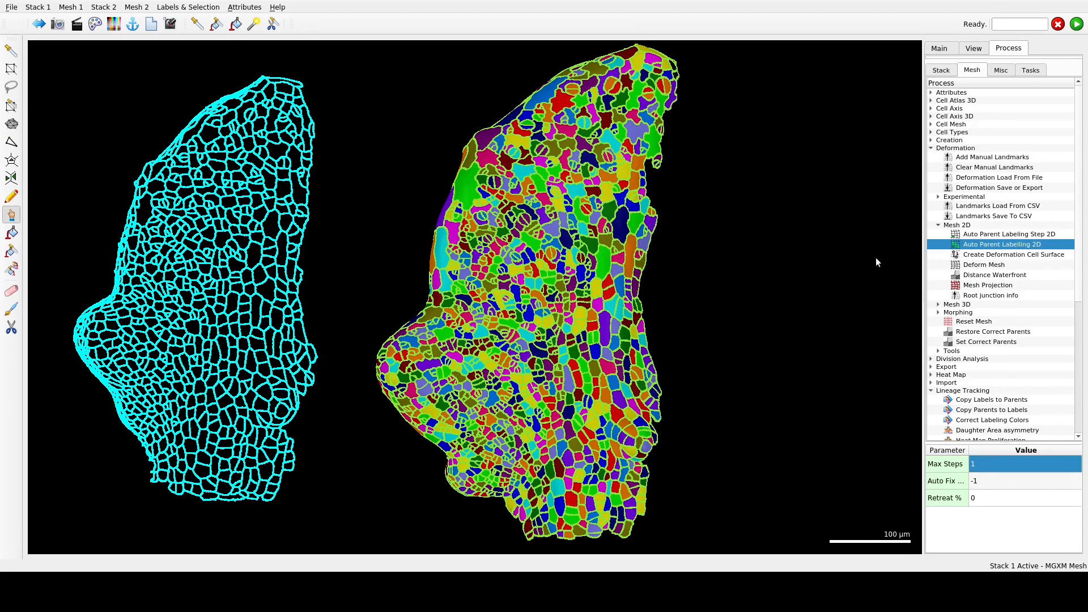
click(1071, 23)
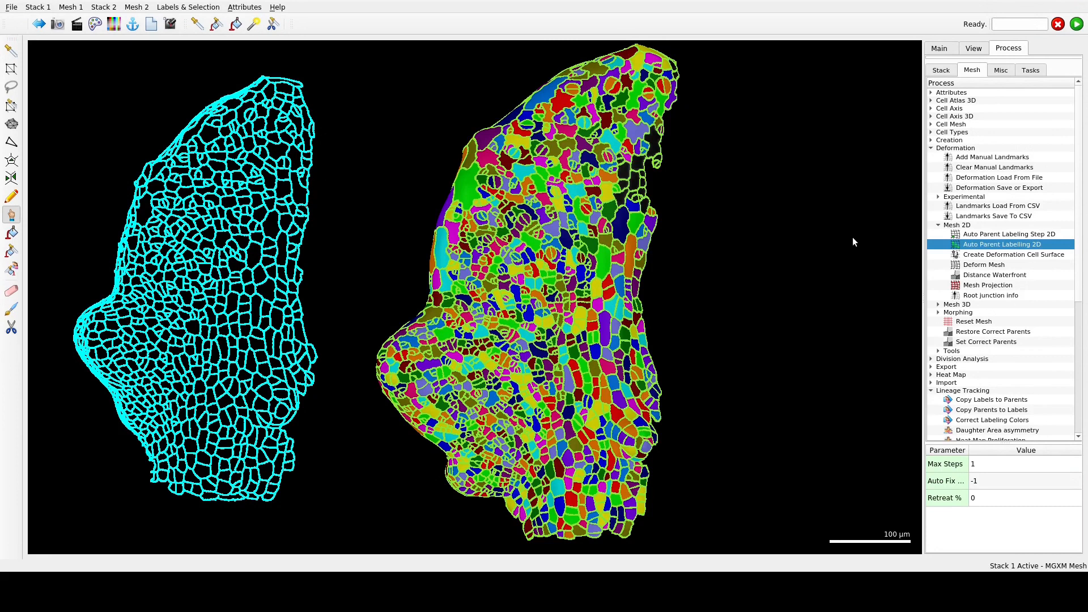
- Show the Stack 1 surface to examine its Label Heat map and set the cell colouring to Label
click(947, 49)
click(936, 146)
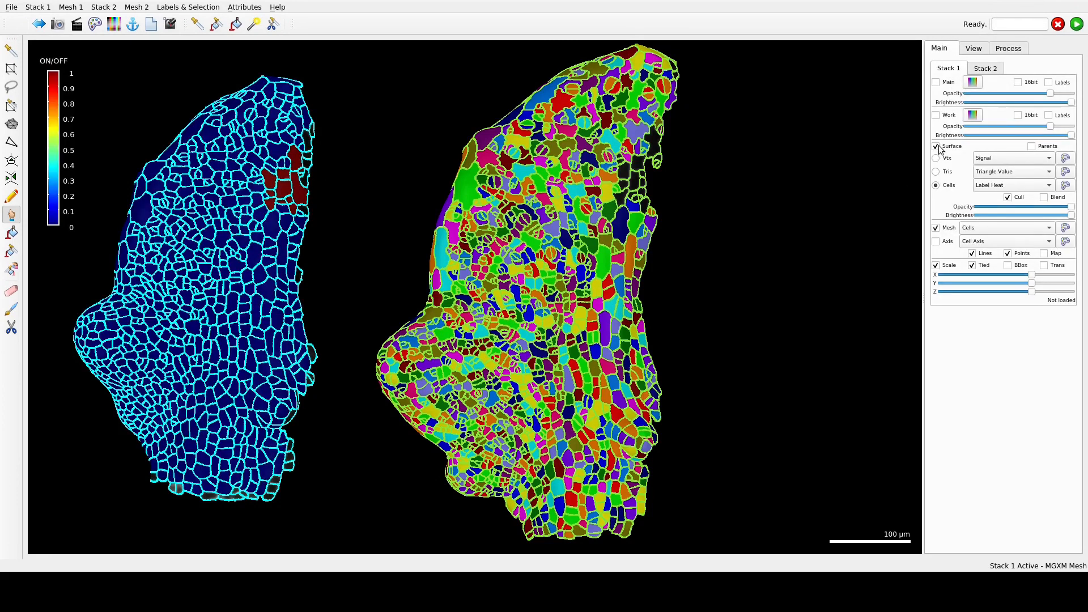
right_drag(600, 241, 667, 243)
click(996, 186)
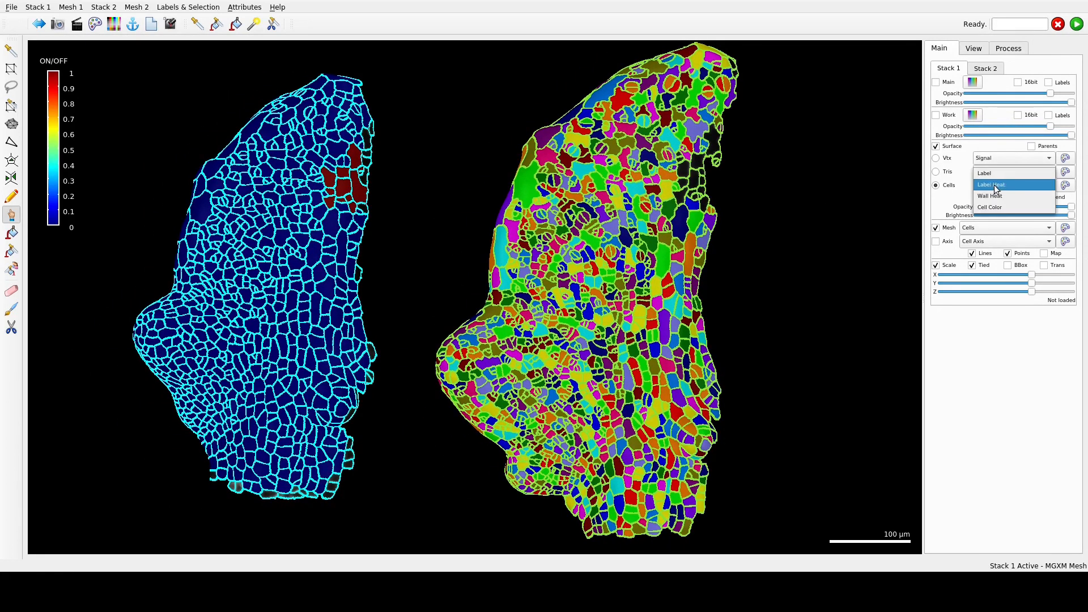
click(1000, 174)
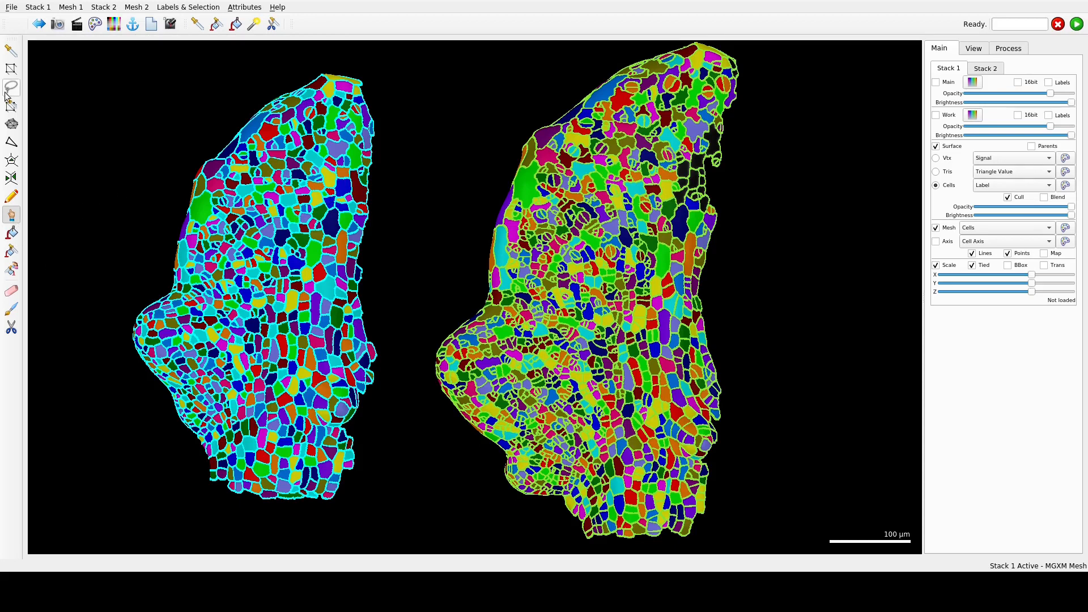
- Select the mesh points at the notch on the upper right edge of the Stack 1 leaf, extend to whole cells and delete them
click(11, 69)
drag(374, 191, 362, 203)
click(1008, 48)
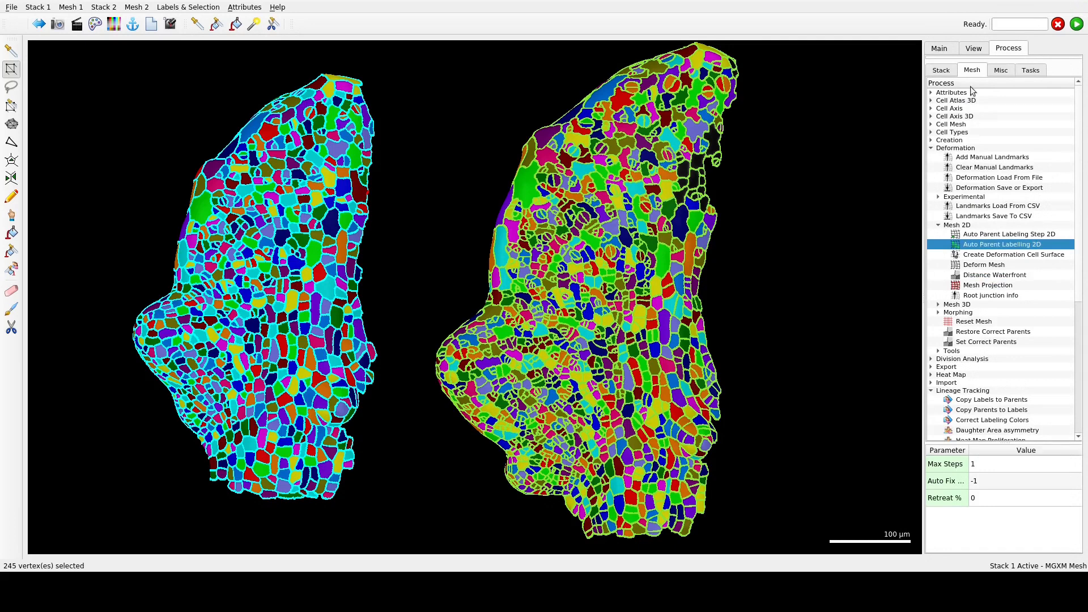
scroll(1007, 390, down, 5)
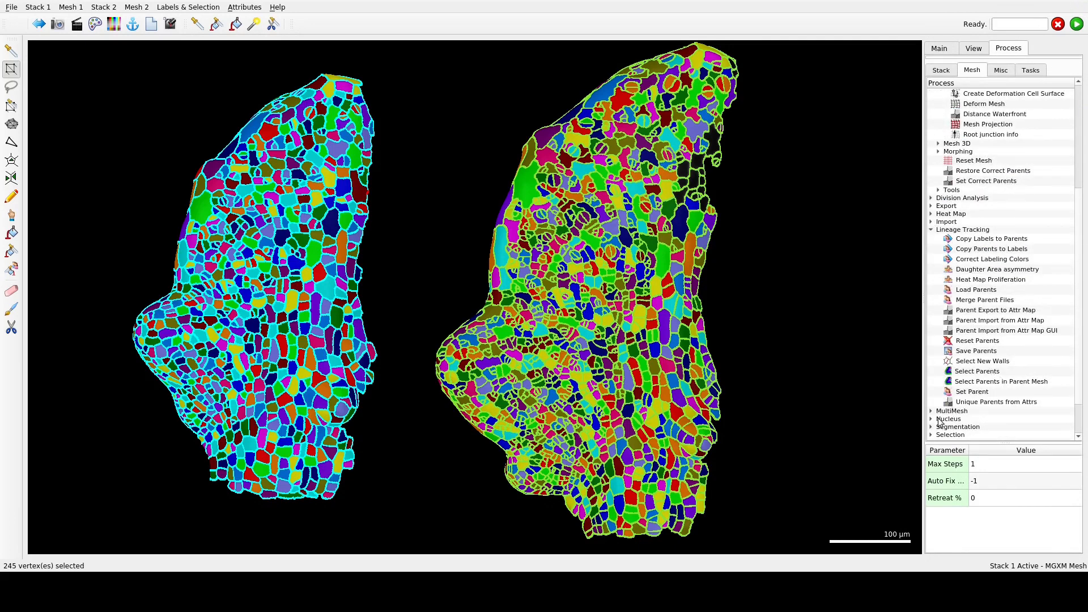
click(931, 435)
scroll(1008, 391, down, 6)
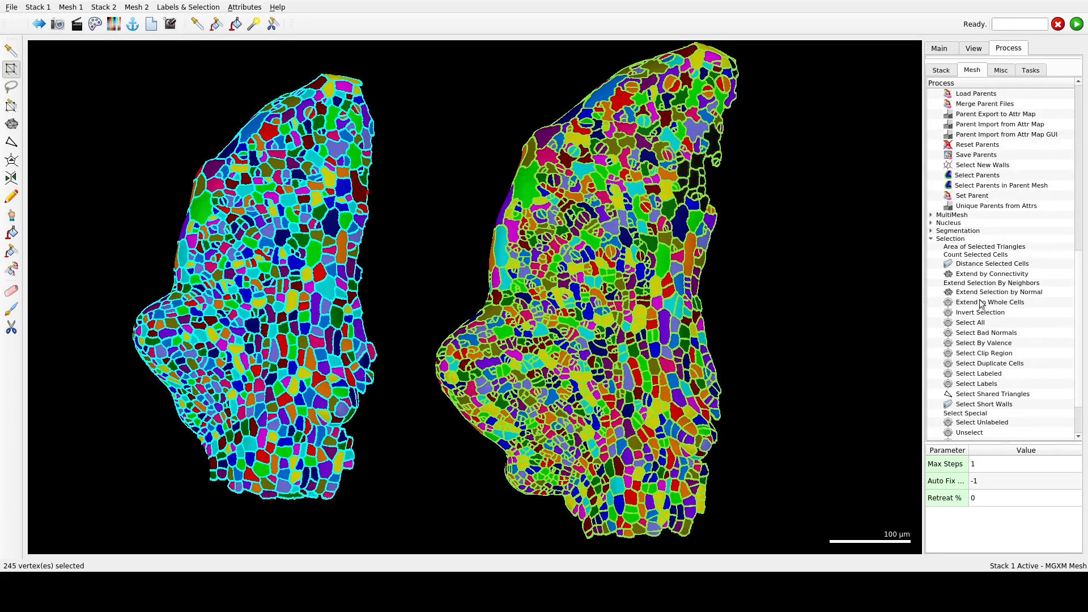
double_click(1006, 301)
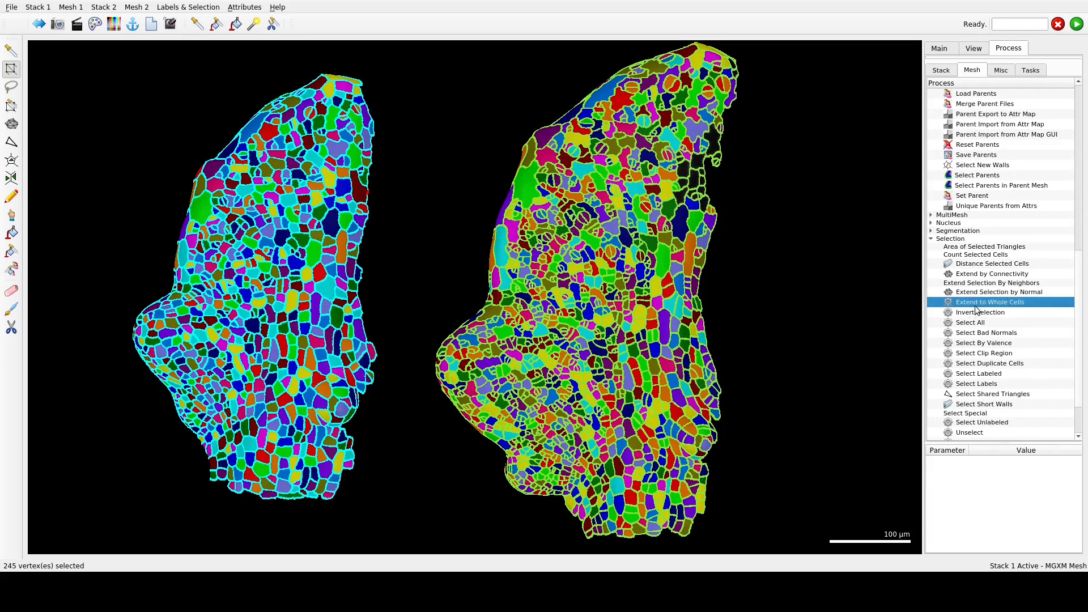
key(Delete)
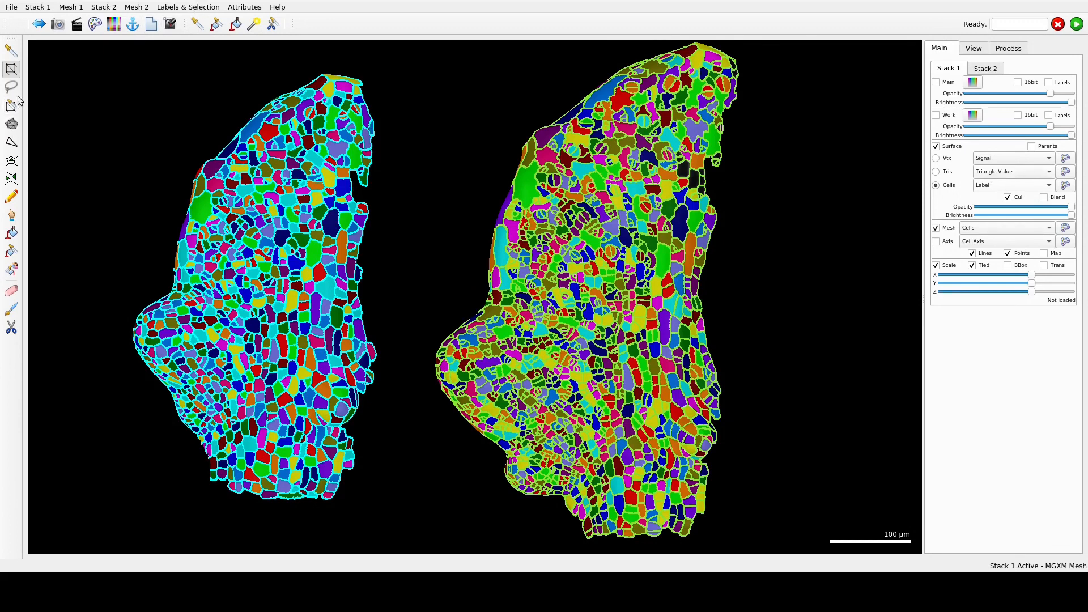
- Delete the whole cells bordering the new gap in the Stack 1 leaf's right edge, using Extend to Whole Cells
alt+drag(377, 176, 366, 211)
click(1008, 48)
scroll(1001, 351, down, 3)
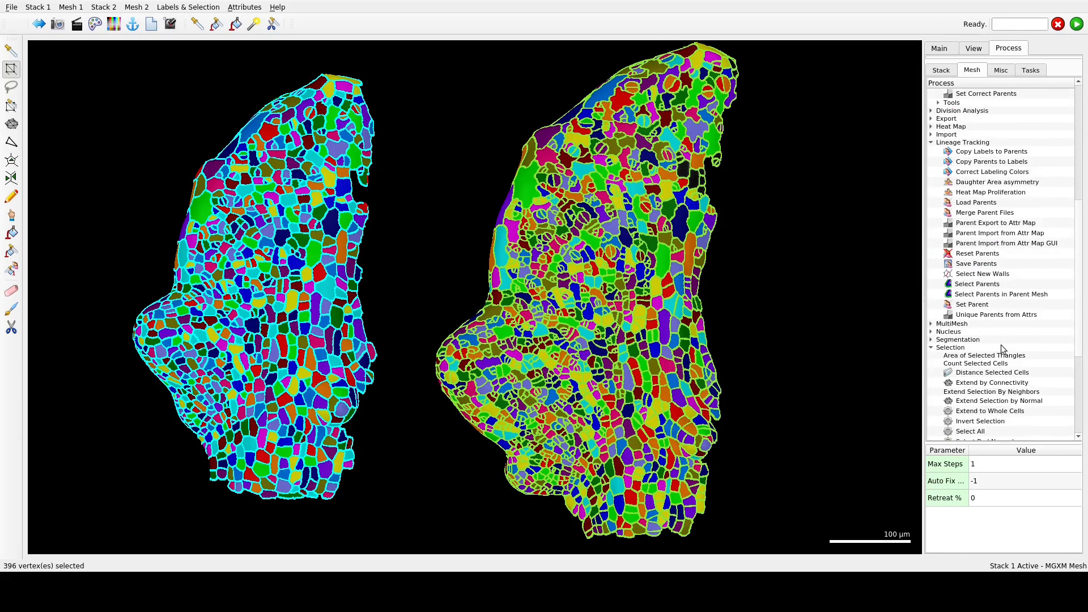
scroll(1001, 348, down, 5)
double_click(1007, 271)
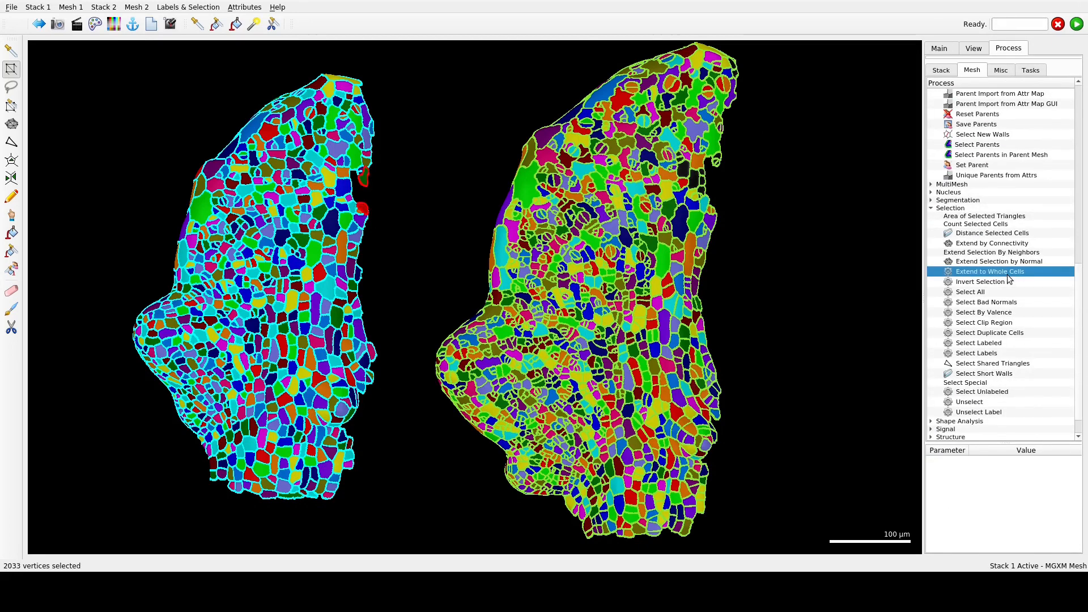
key(Delete)
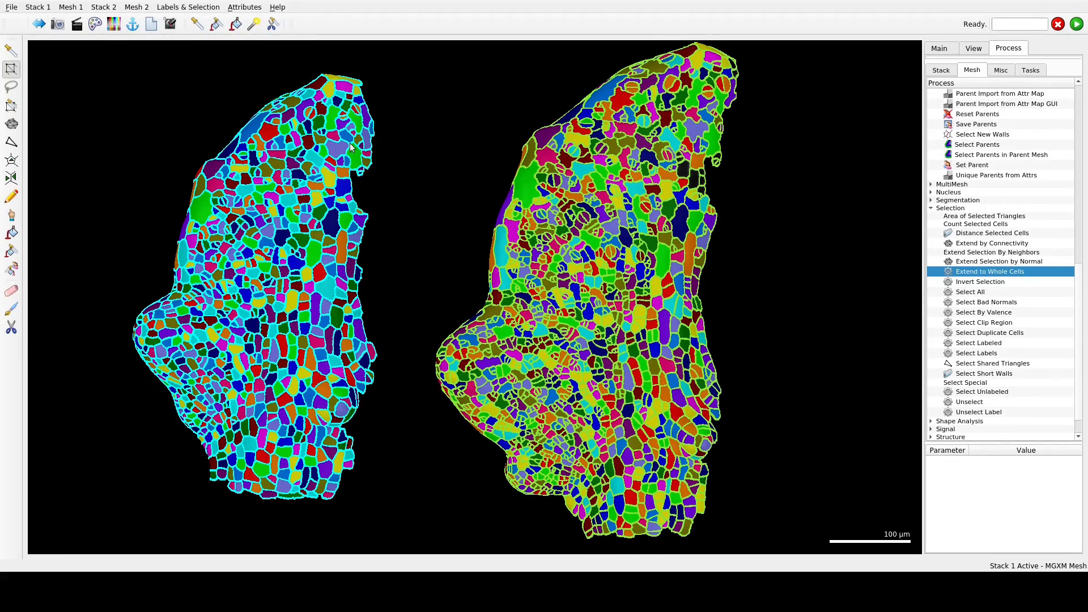
- Set the Stack 1 cell colouring to Label Heat to check the cells around the deleted margin area
scroll(1059, 172, up, 2)
scroll(1059, 173, up, 3)
click(940, 48)
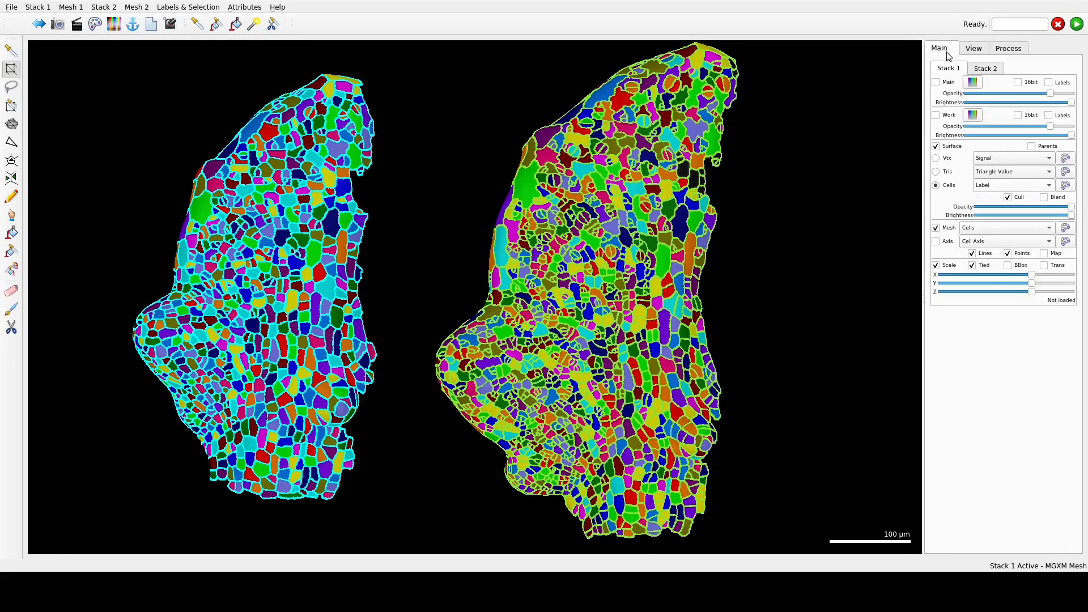
click(990, 187)
click(992, 197)
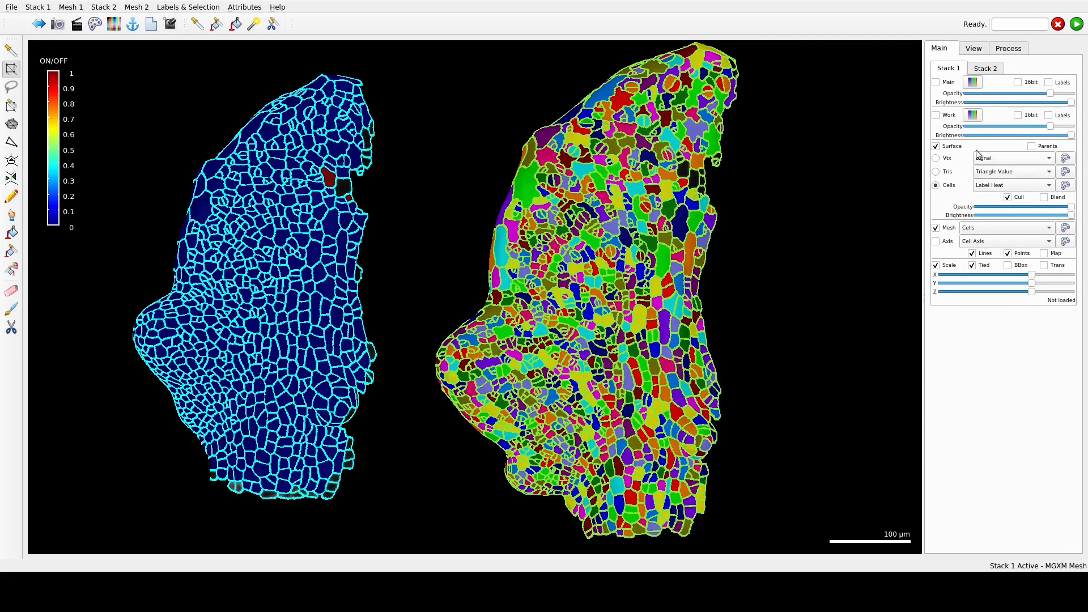
- Rerun Auto Parent Labelling 2D on the trimmed mesh
click(1020, 50)
scroll(1008, 152, up, 2)
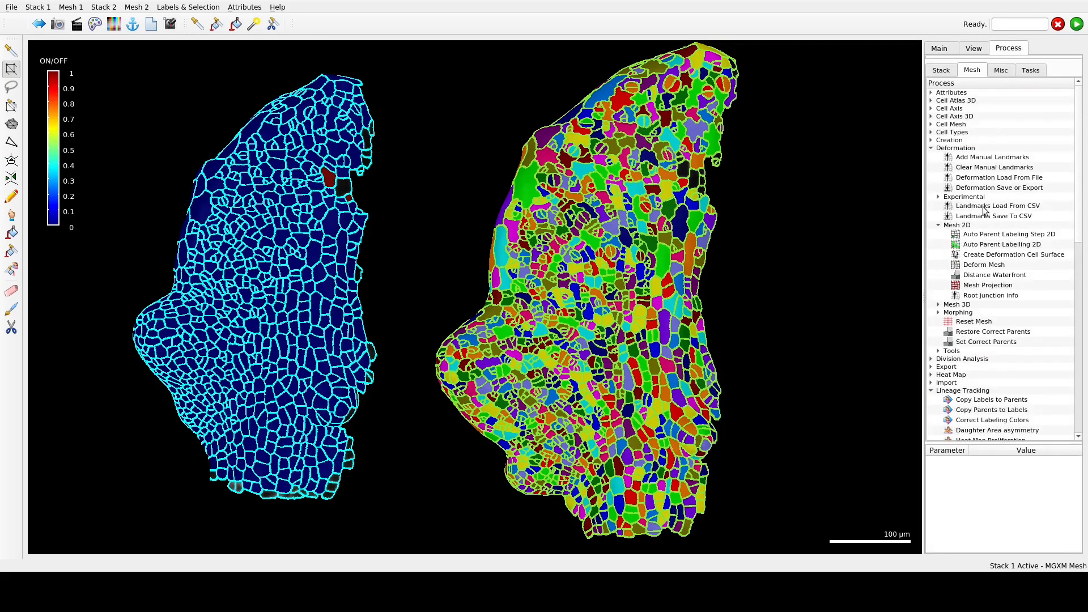
double_click(1006, 244)
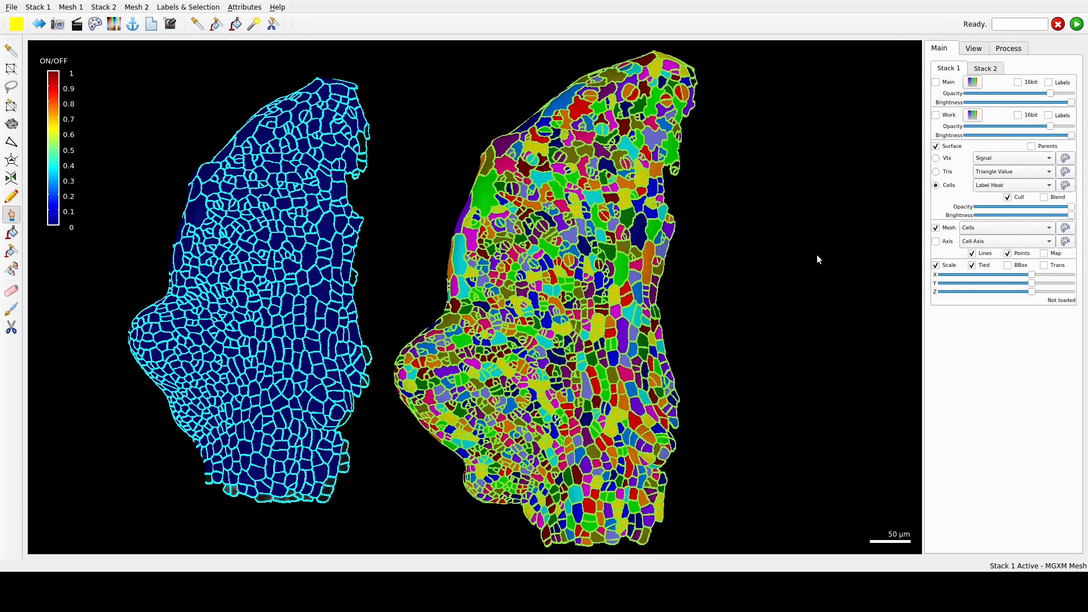
- Save the Stack 1 mesh as T5-semiauto-corrected.mgxm without the transform, and save the view as T4-T5-corrected.mgxv in the meshes folder
click(71, 6)
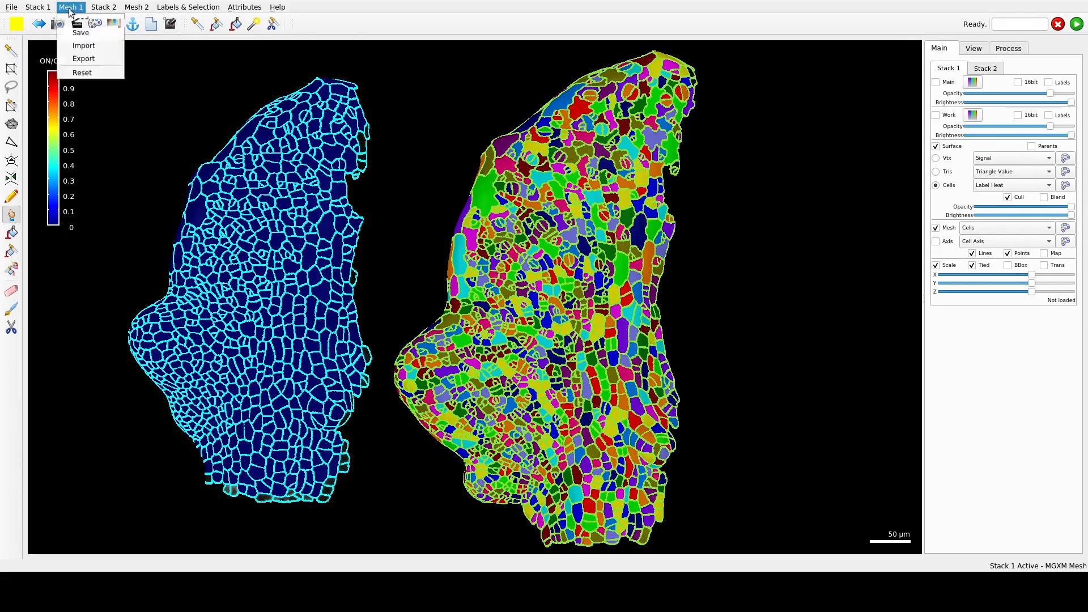
click(86, 33)
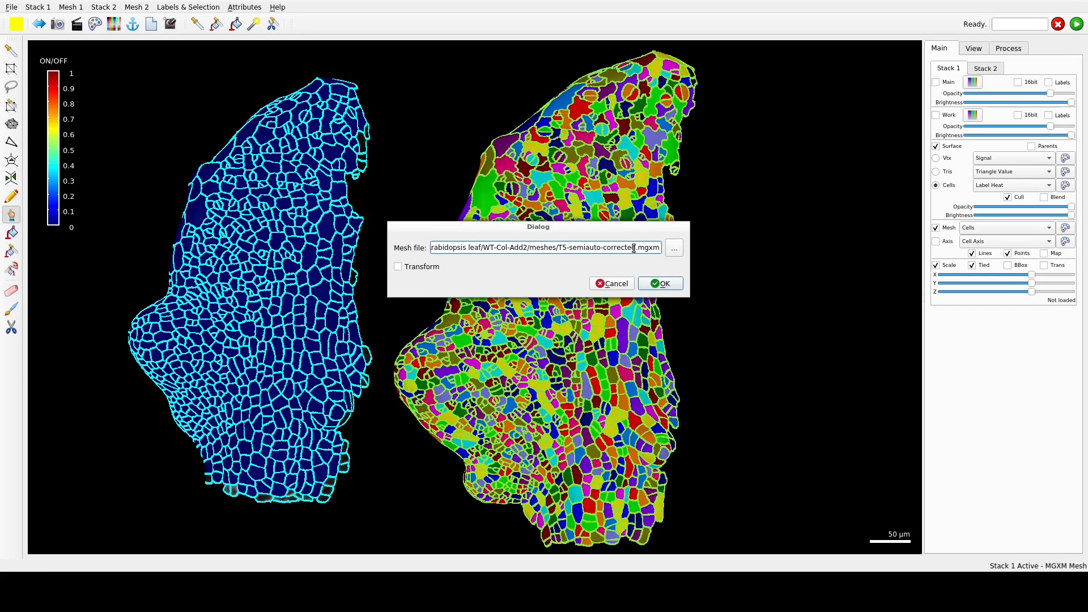
click(661, 283)
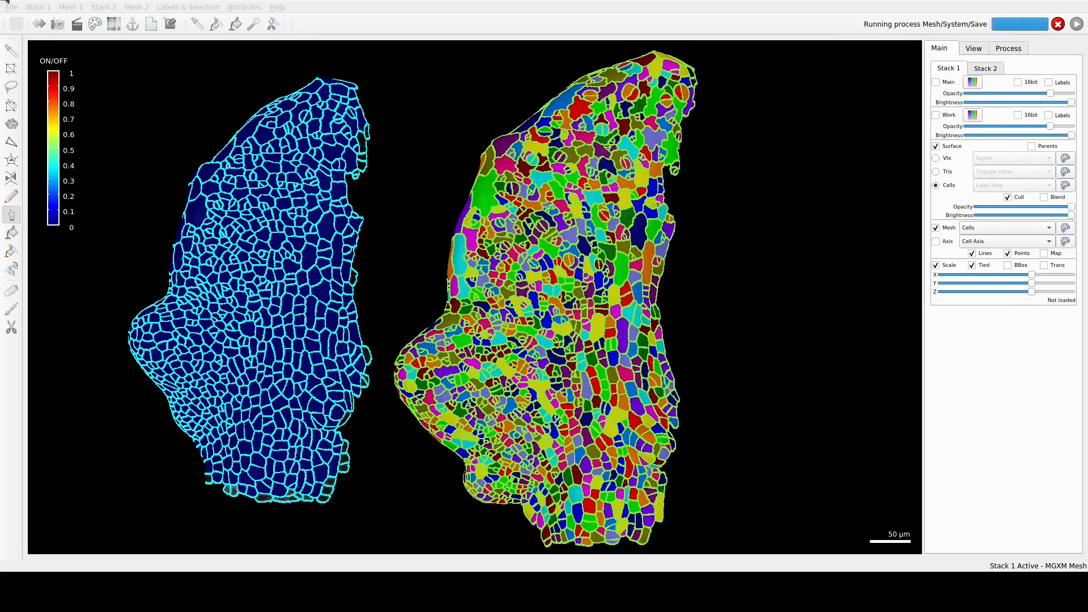
click(9, 6)
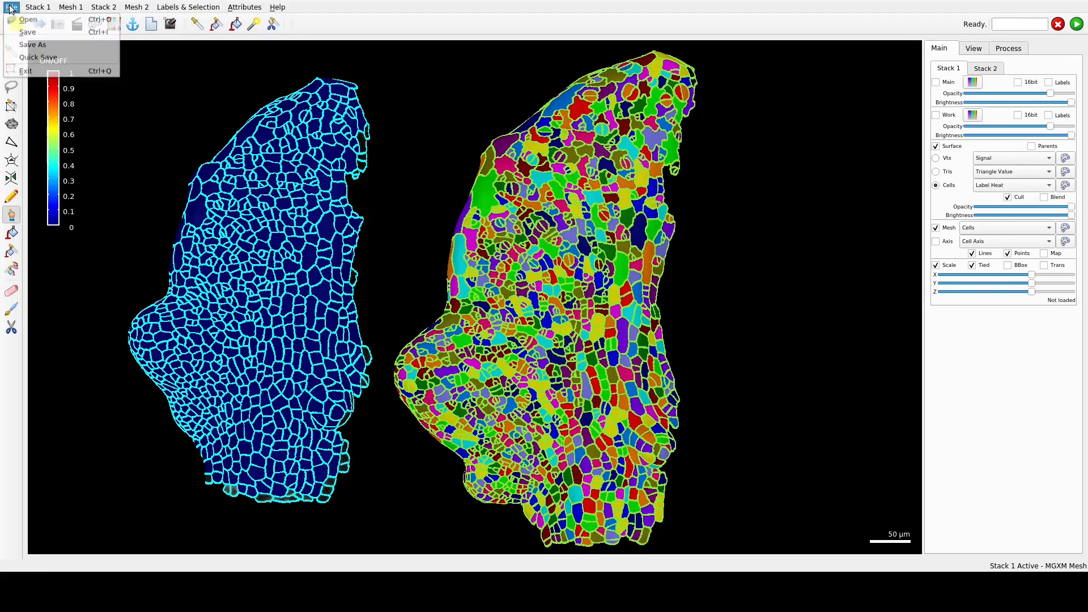
click(29, 33)
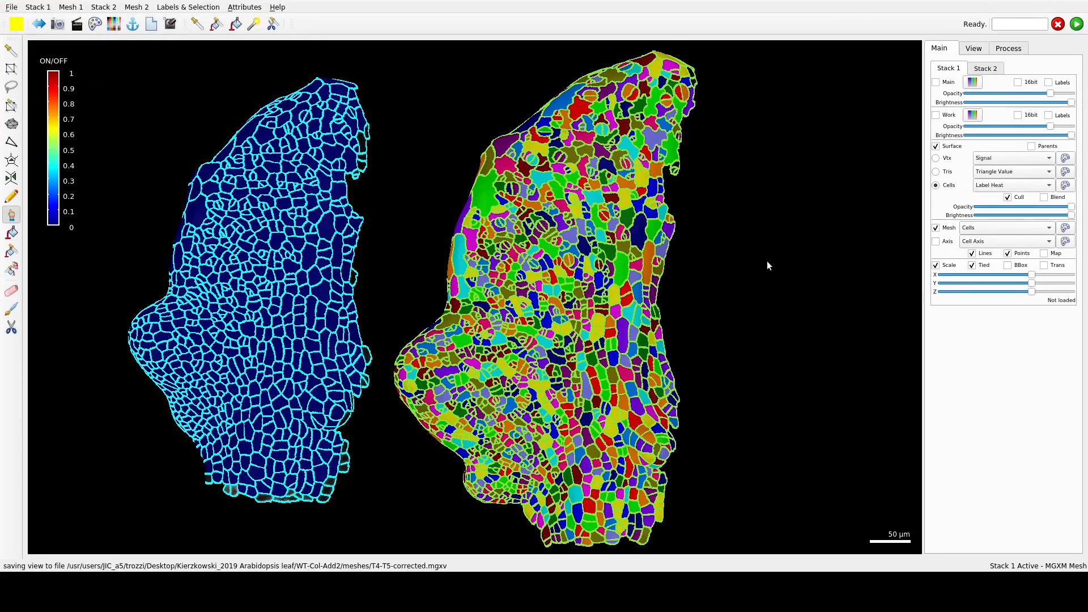